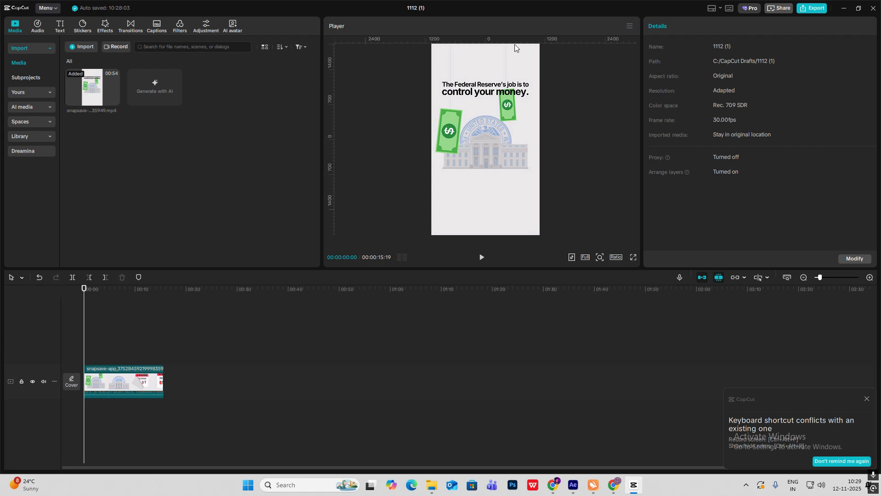
- Switch to After Effects and create a full-frame solid in Comp 1 with the colour FFFFFF
left_click(634, 484)
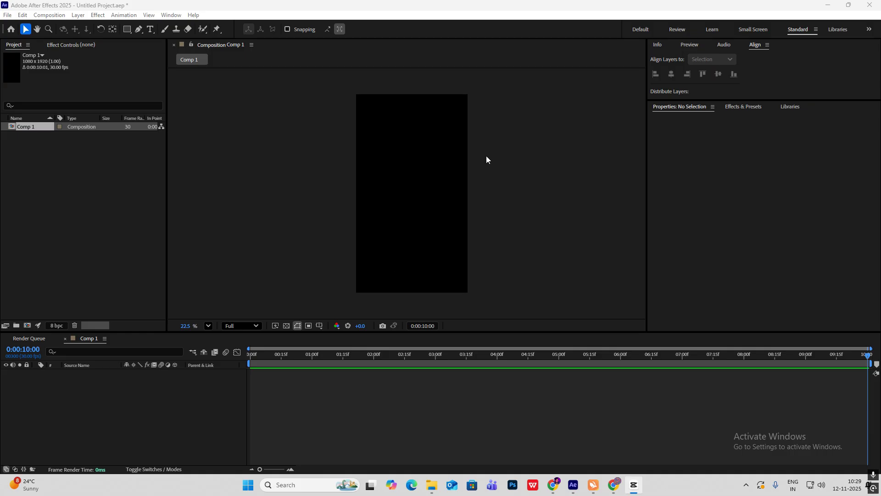
right_click(497, 131)
mouse_move(534, 136)
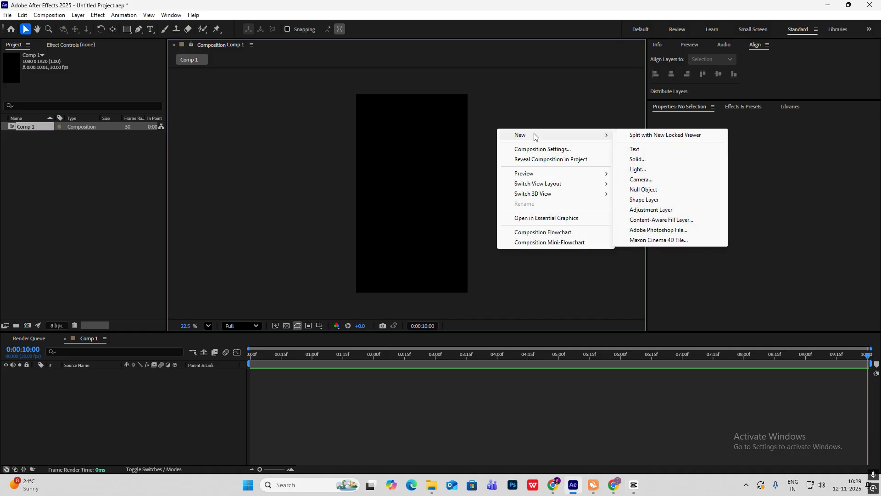
left_click(645, 159)
left_click(433, 306)
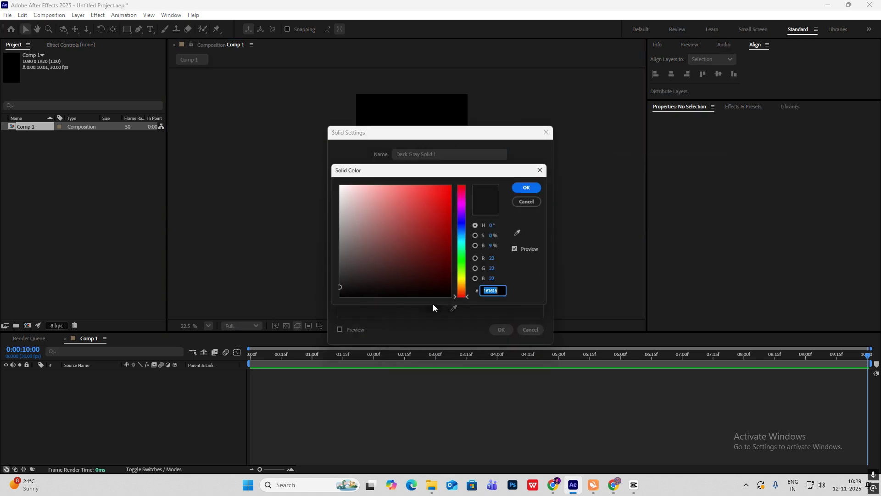
type("FFFFFF")
left_click(530, 186)
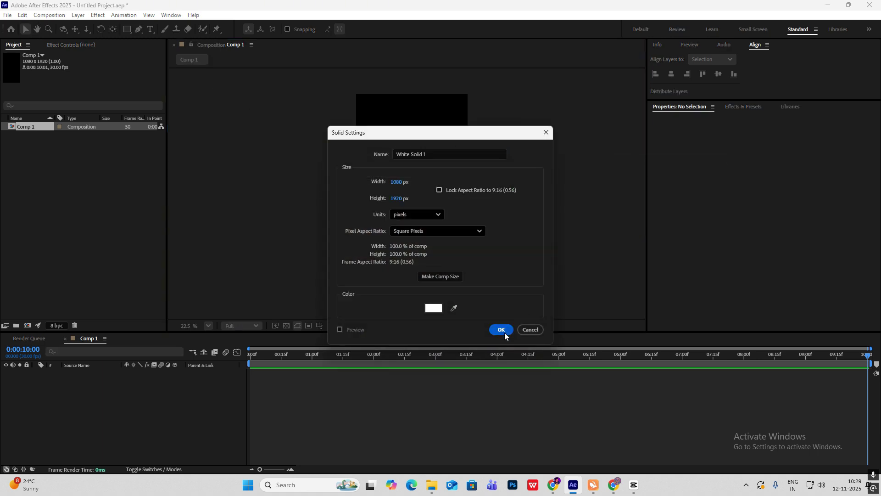
left_click(503, 330)
left_click(541, 193)
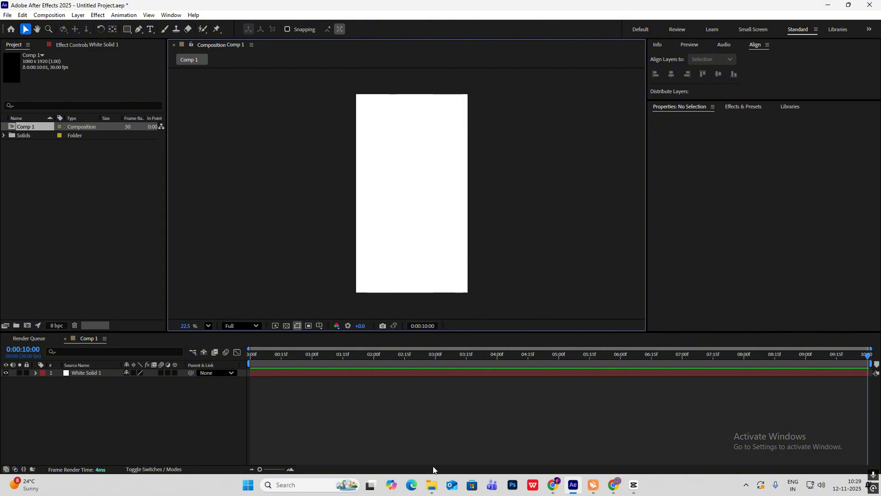
- Add the 4989639.png building image to Comp 1 above the white solid and scale it to 32%
left_click_drag(32, 127, 206, 378)
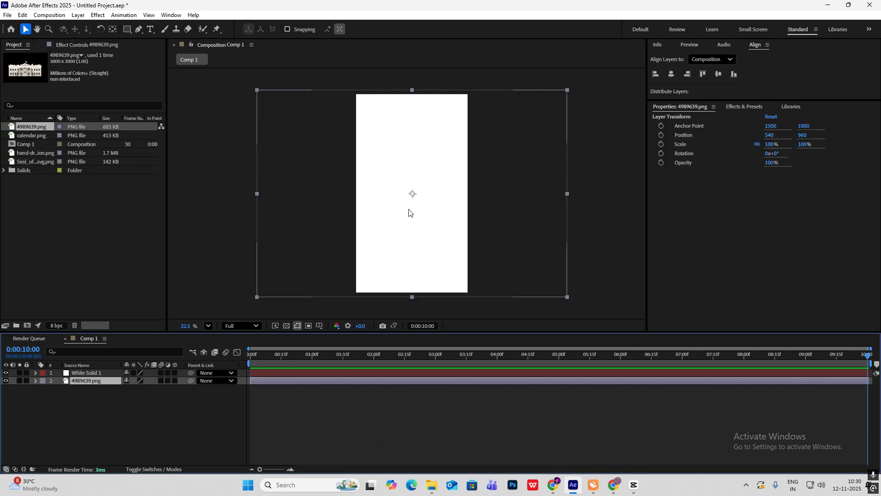
left_click_drag(97, 379, 87, 370)
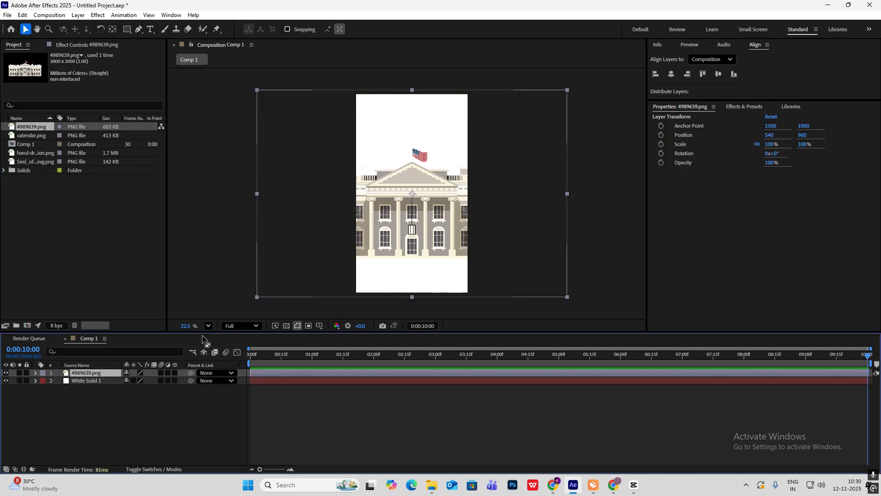
key("s")
left_click_drag(155, 384, 133, 390)
left_click(159, 432)
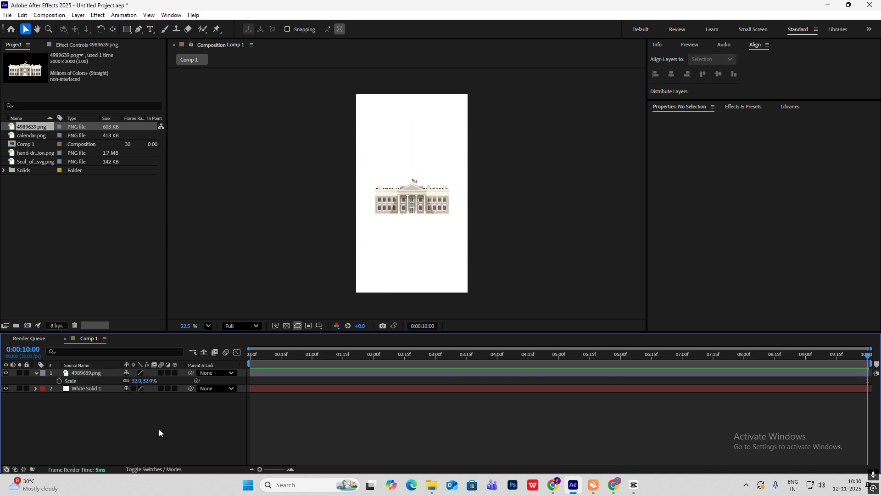
left_click(536, 236)
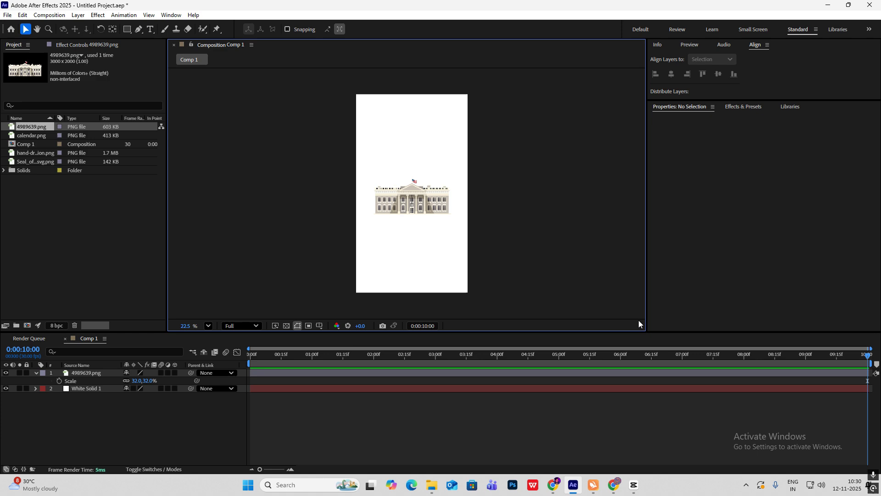
- Check the reference frame in CapCut, and in After Effects add the Federal Reserve seal image between the building and the white solid
left_click(634, 485)
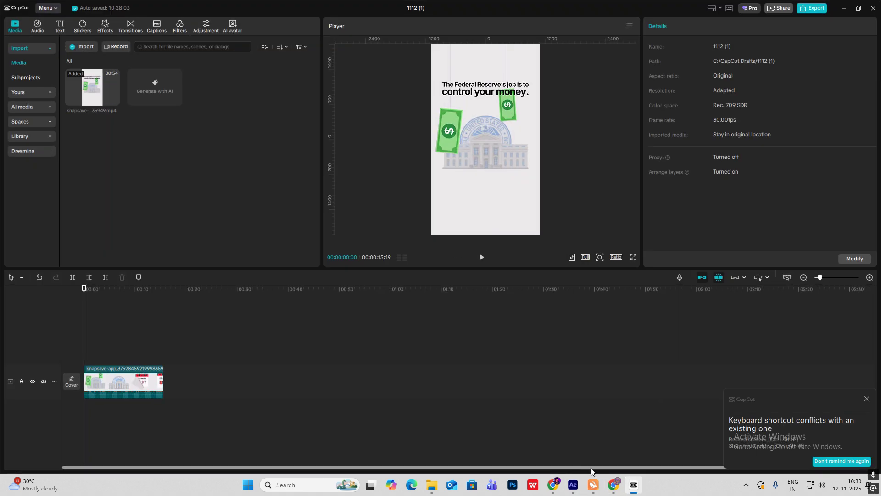
left_click(640, 489)
left_click(31, 136)
left_click(37, 151)
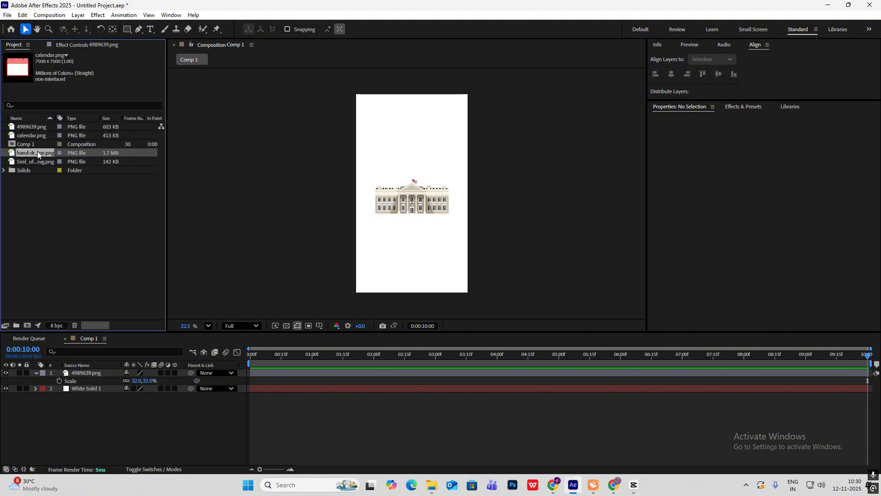
left_click(37, 162)
left_click_drag(160, 354, 84, 382)
left_click(36, 372)
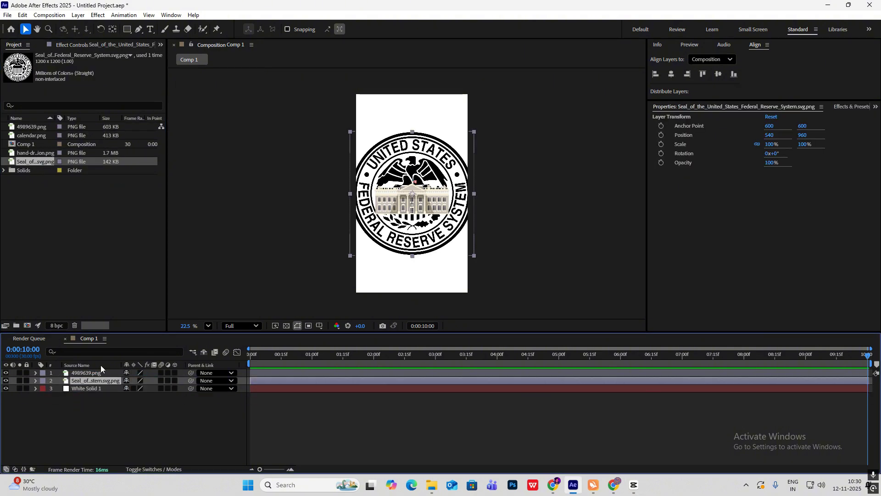
- Scale the seal down to about the building's width and move it up so it rises behind the roof
key("s")
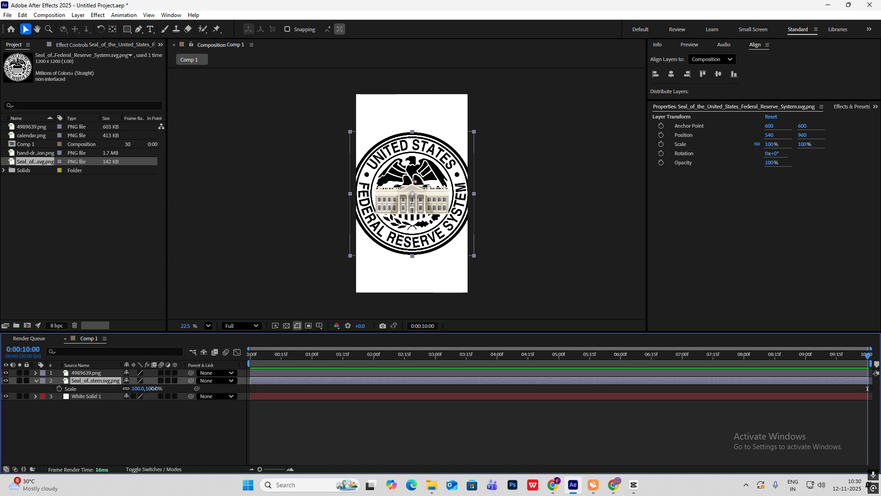
left_click_drag(151, 388, 129, 388)
left_click_drag(423, 186, 414, 182)
- Compare the composition's headline and seal layout with the reference frame in CapCut and return to After Effects
left_click(634, 485)
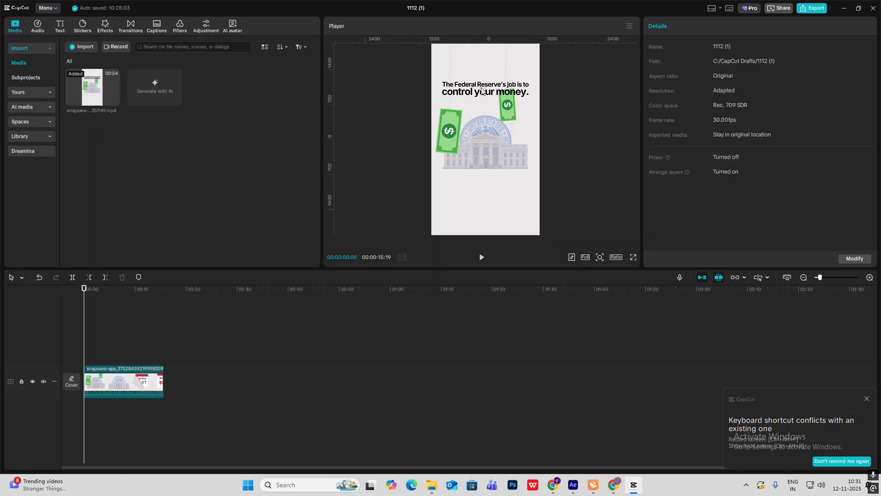
left_click(633, 485)
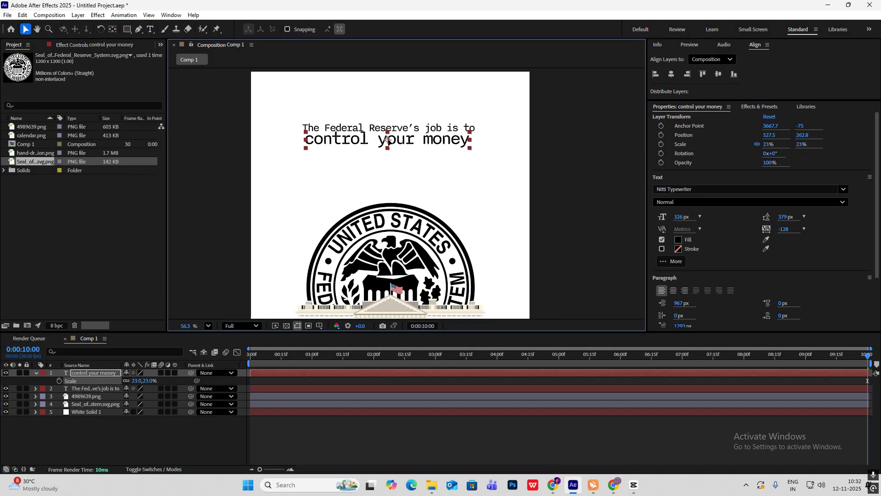
left_click(634, 484)
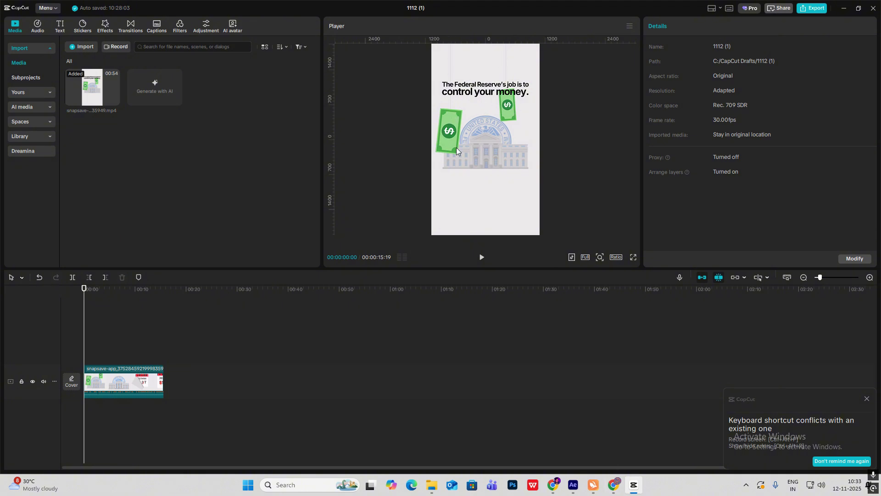
left_click(634, 487)
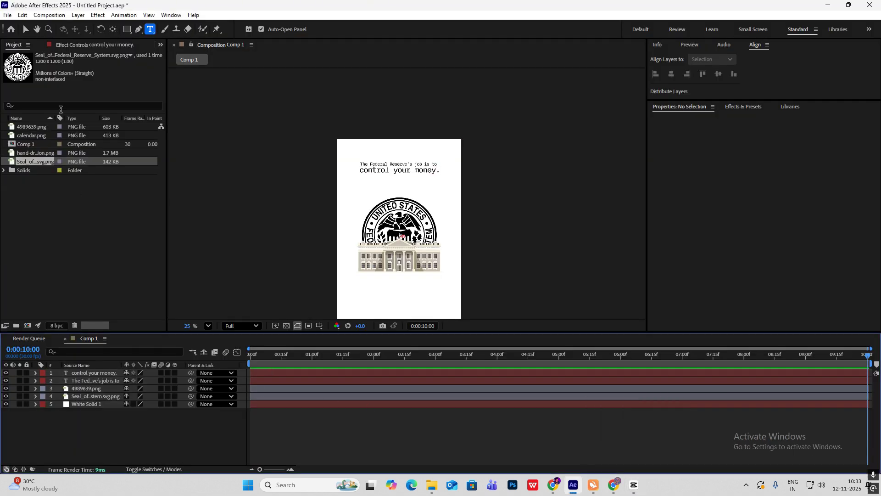
- Activate the Pen tool, check the reference in CapCut, and set the shape stroke colour to light grey BFBFBF
left_click(138, 30)
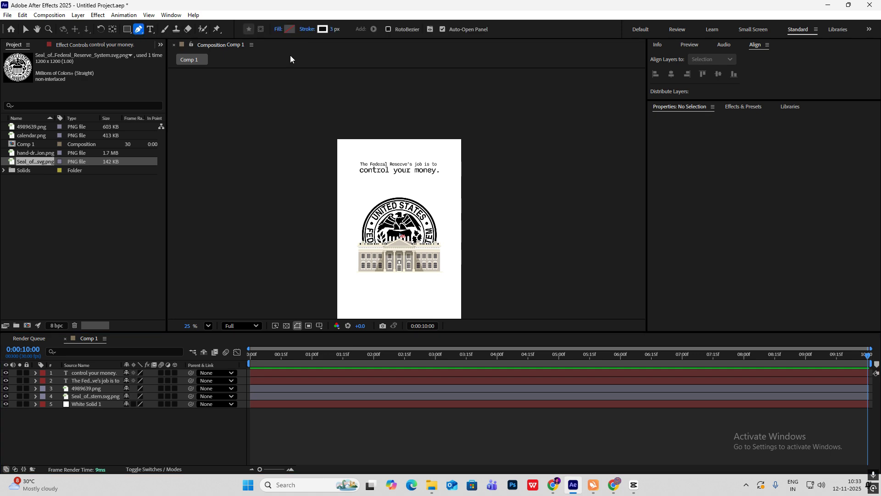
left_click(633, 487)
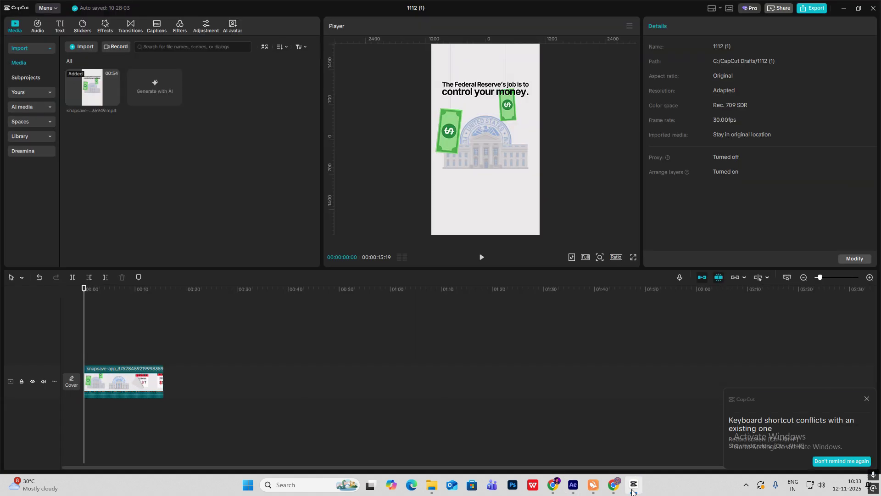
left_click(633, 492)
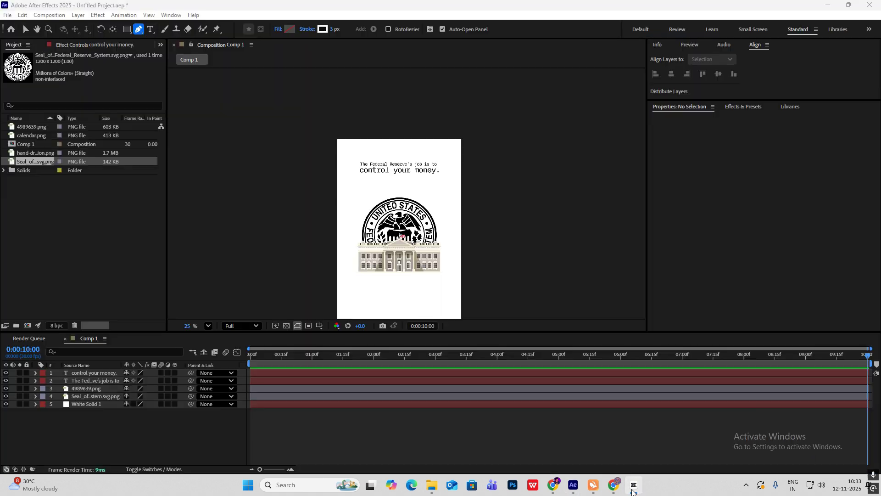
left_click(323, 29)
left_click(334, 197)
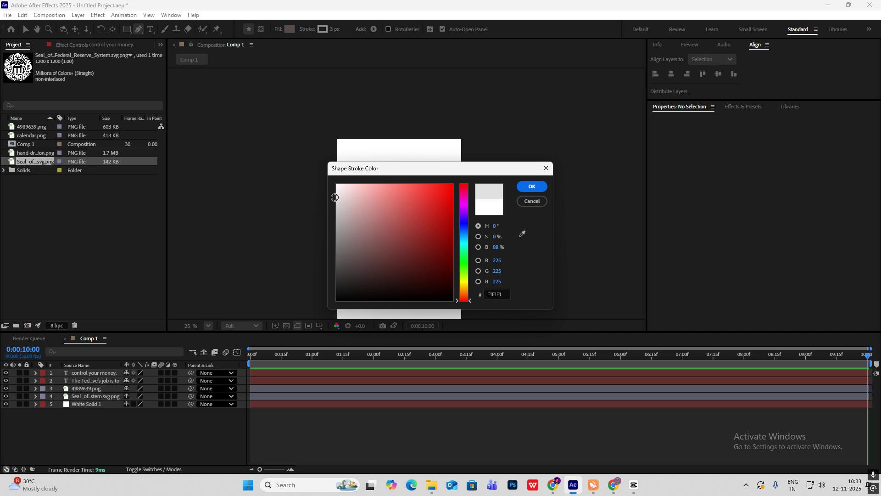
left_click_drag(334, 197, 335, 210)
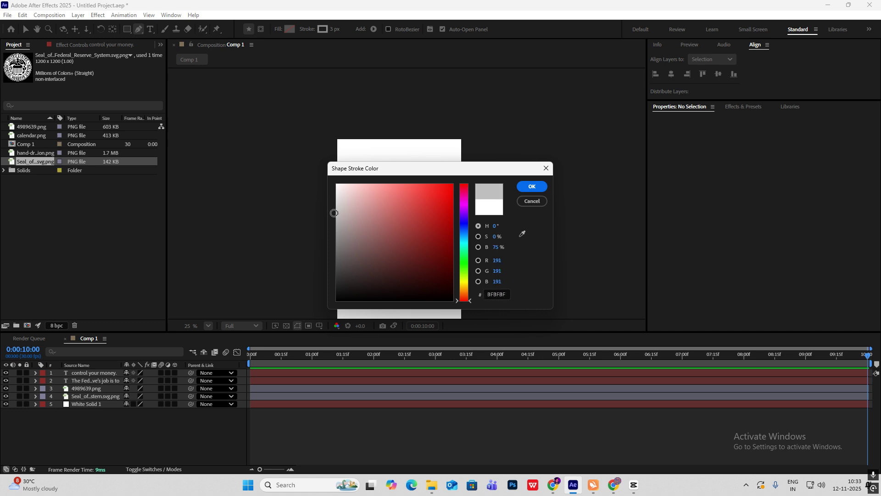
left_click(531, 186)
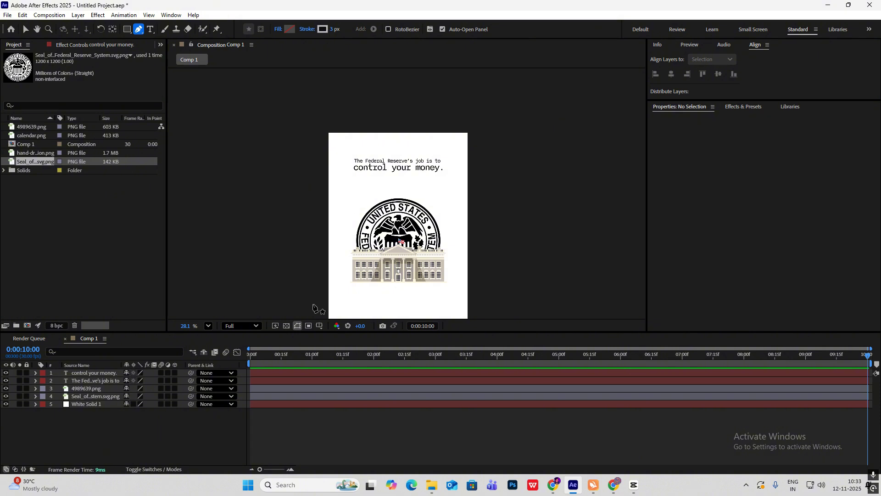
- Draw a straight vertical line from above the composition down to beside the seal's left side
left_click(347, 119)
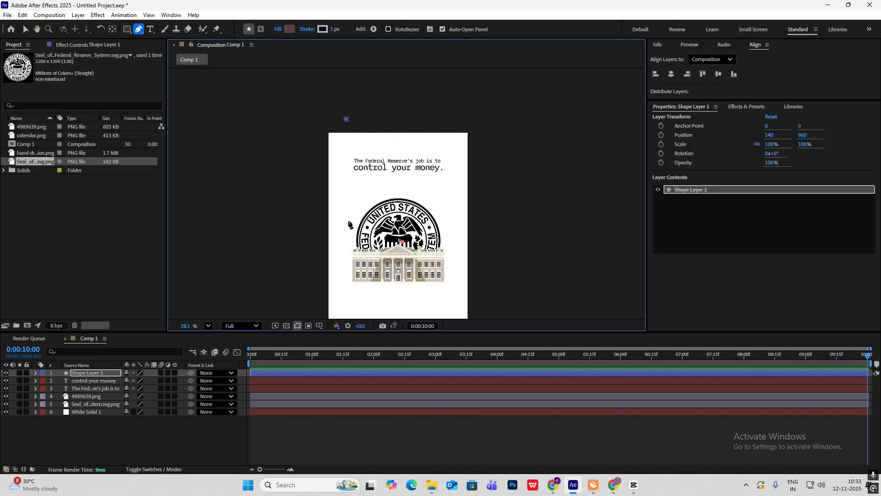
left_click(347, 222)
left_click(203, 433)
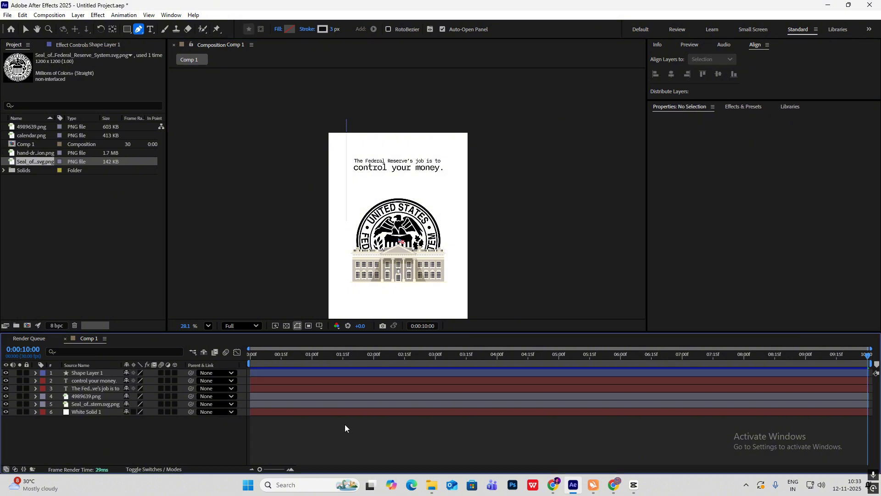
left_click(164, 442)
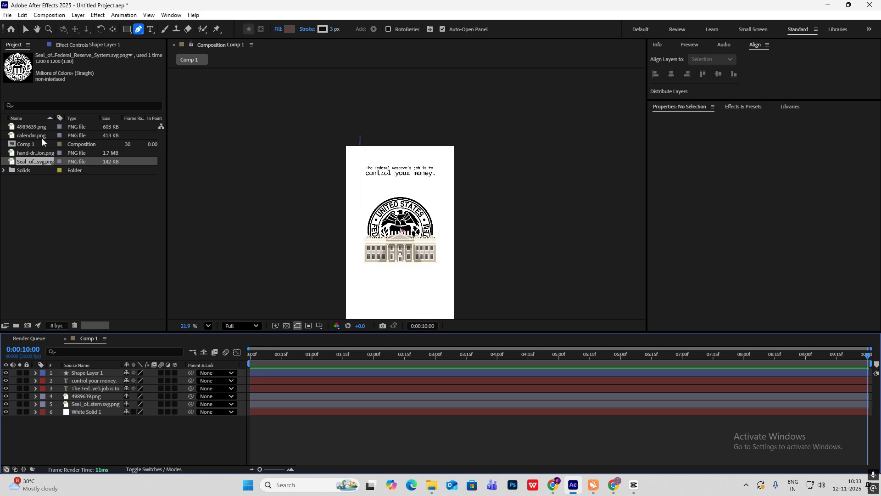
- Add the hand-drawn 100-dollar bill image as the top layer of Comp 1 and scale it to 29%
left_click(36, 153)
left_click_drag(84, 171, 106, 370)
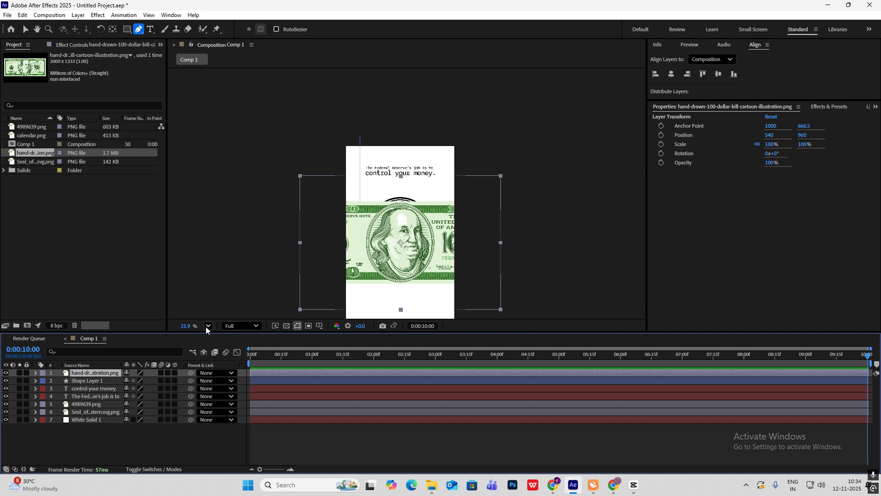
key("s")
left_click_drag(154, 381, 121, 381)
scroll(415, 202, "up", 2)
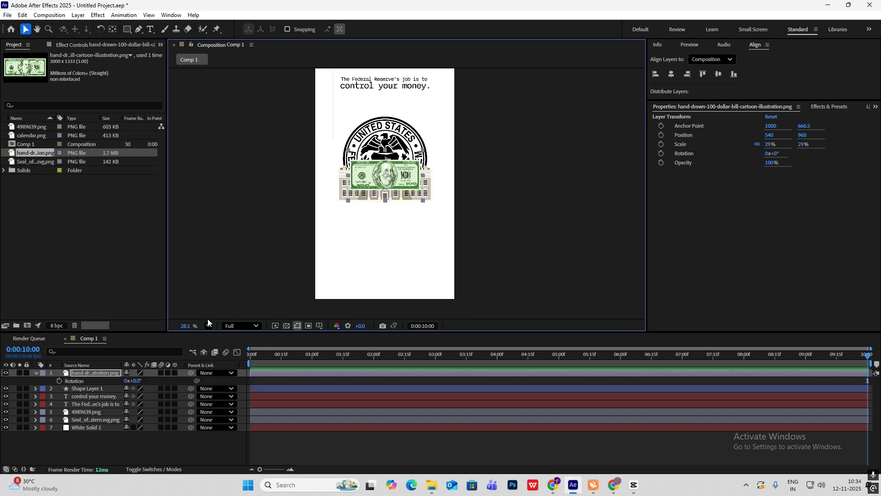
- Rotate the dollar bill to 93°, place it at the line's lower end and scale it to 19%
left_click_drag(138, 382, 337, 170)
key("s")
left_click_drag(151, 383, 147, 382)
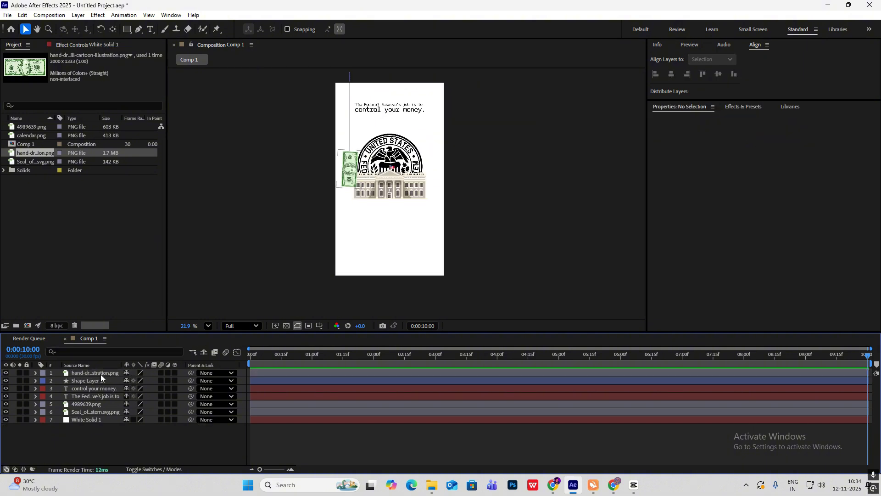
- Parent the dollar bill layer to Shape Layer 1, the vertical line
left_click(100, 374)
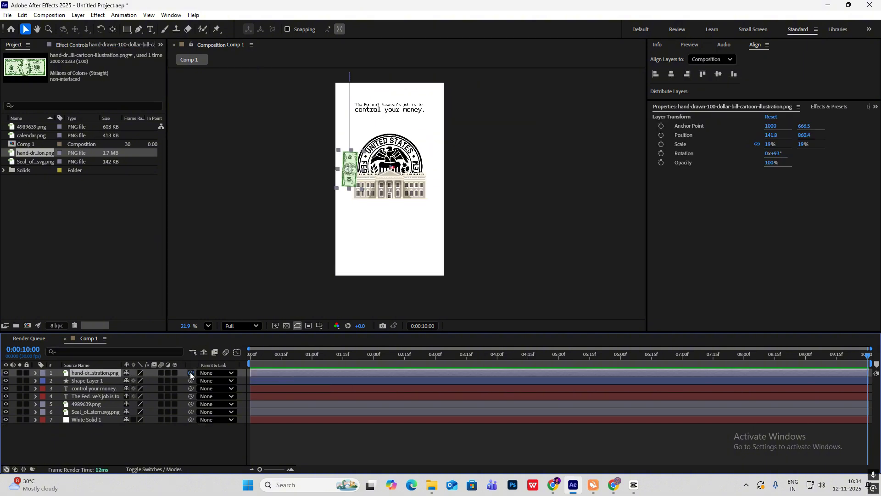
left_click_drag(190, 373, 100, 382)
left_click(177, 437)
- Duplicate the vertical line layer and move the copy to the right of the headline and seal
left_click(100, 381)
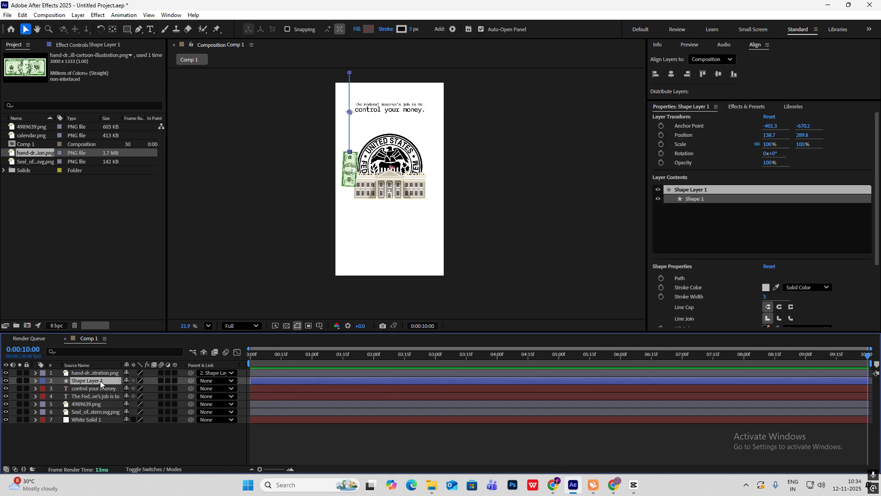
key("ctrl+d")
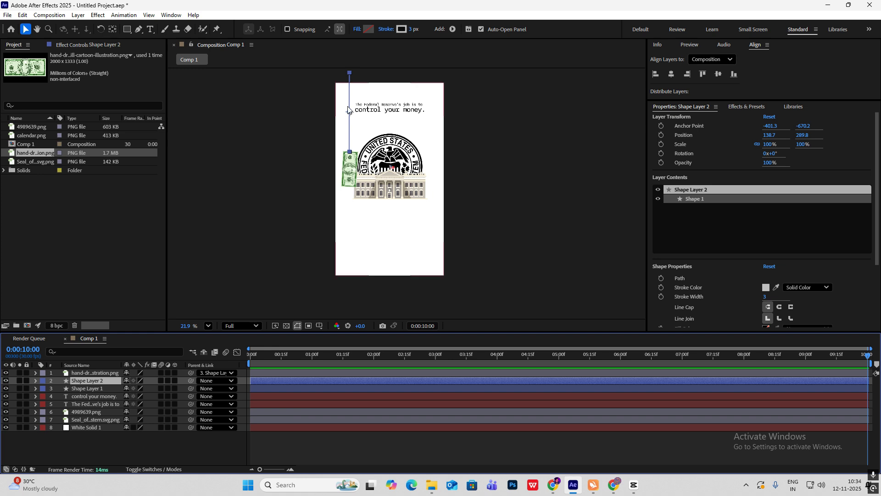
left_click_drag(350, 113, 430, 119)
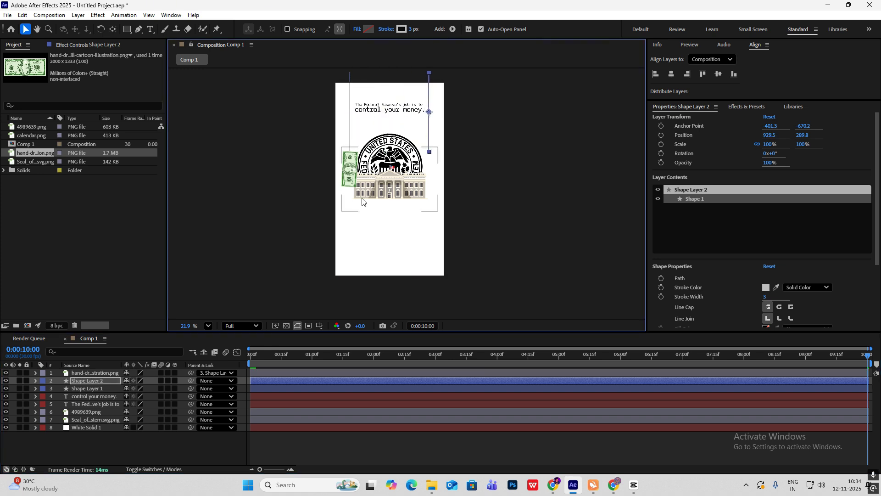
- Duplicate the dollar bill layer and place the copy at the lower end of the right-hand line
left_click(95, 373)
key("ctrl+d")
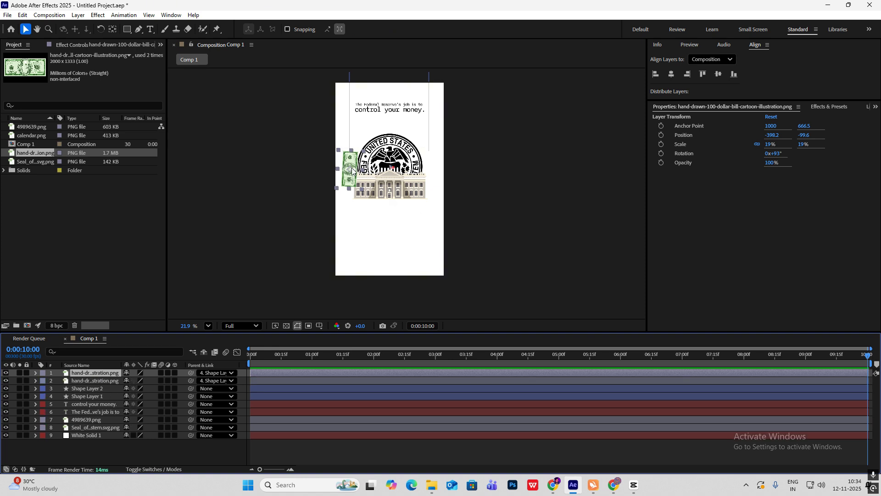
left_click_drag(350, 172, 433, 177)
left_click(499, 177)
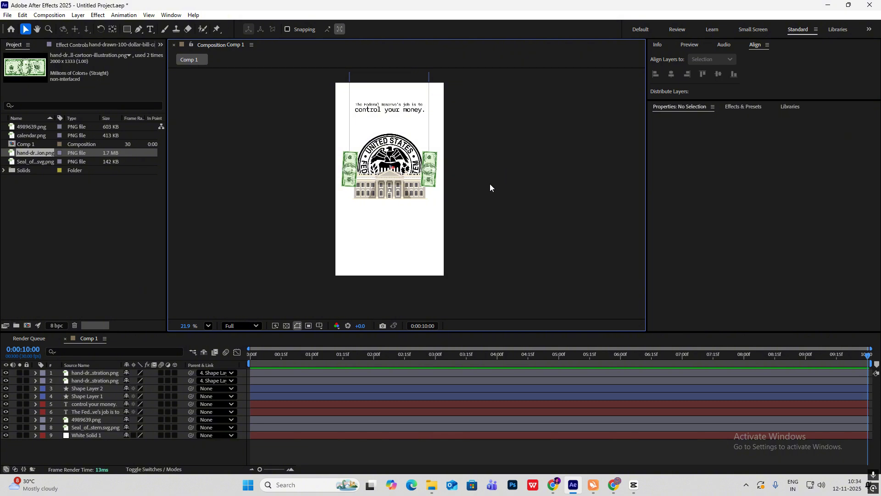
- Parent the right-hand dollar bill layer to Shape Layer 2, the right-hand vertical line
left_click(95, 372)
left_click_drag(191, 372, 100, 390)
left_click(181, 447)
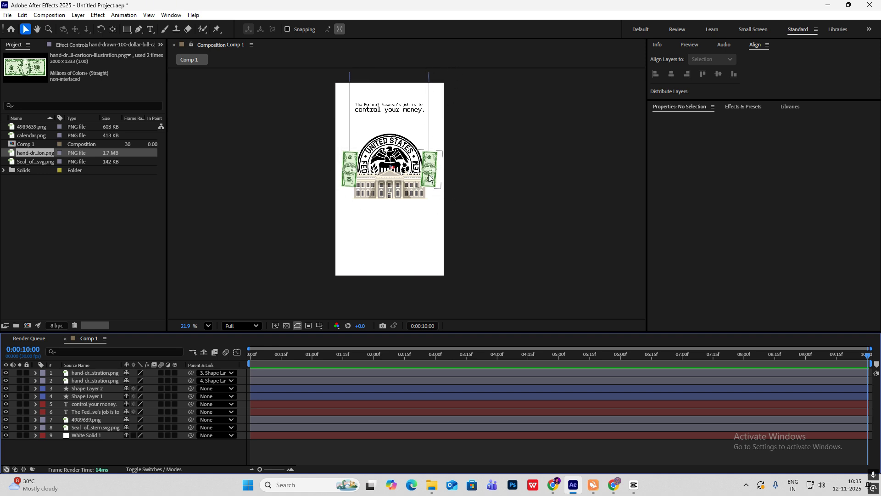
- Move the anchor point of Shape Layer 1, the left-hand line, to the line's upper end
left_click(96, 398)
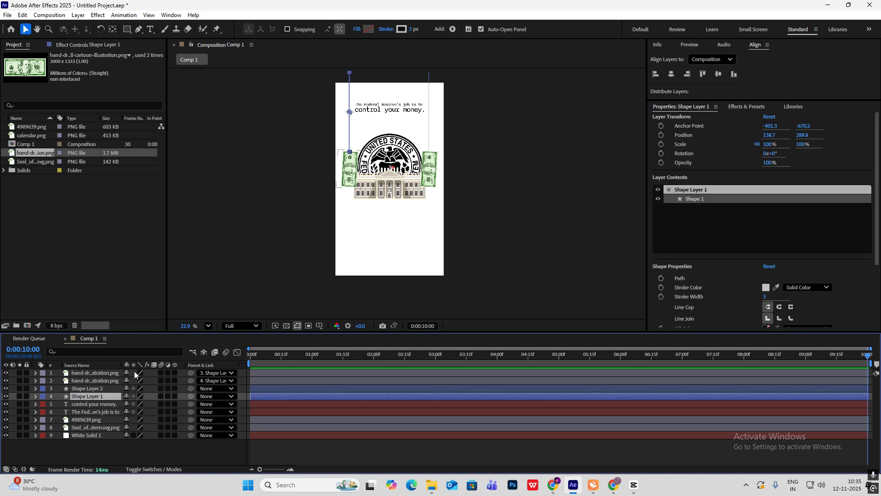
key("y")
left_click_drag(350, 112, 350, 73)
key("v")
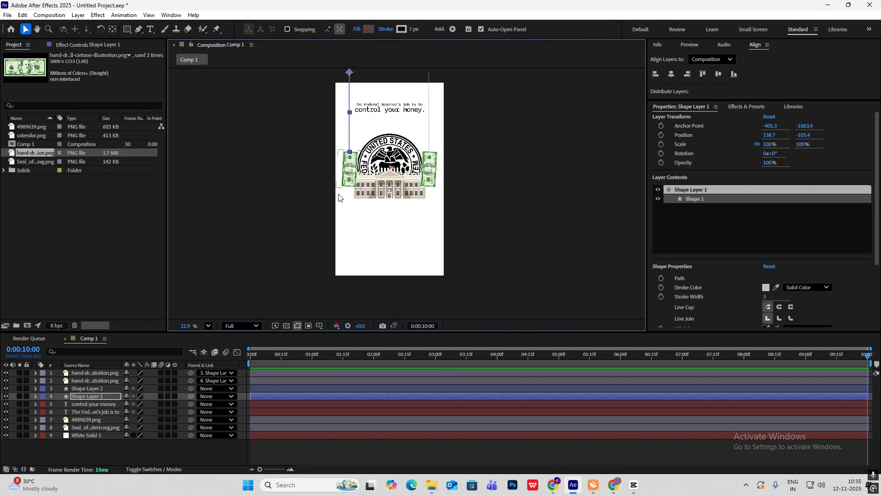
- Move the anchor point of Shape Layer 2, the right-hand line, to the line's upper end
left_click(96, 388)
key("y")
left_click_drag(429, 111, 430, 74)
key("v")
- Add a Twist operator to both line layers, Shape Layer 1 and Shape Layer 2
left_click(106, 390)
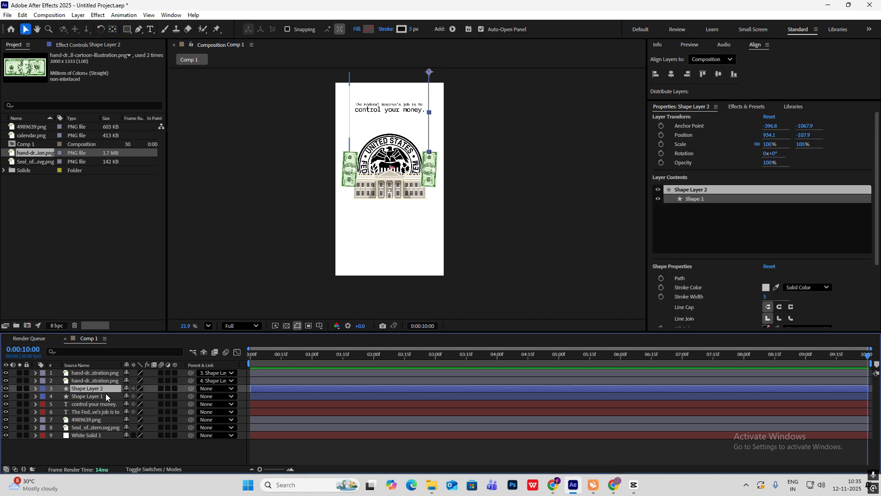
left_click(106, 396, "shift")
left_click(454, 29)
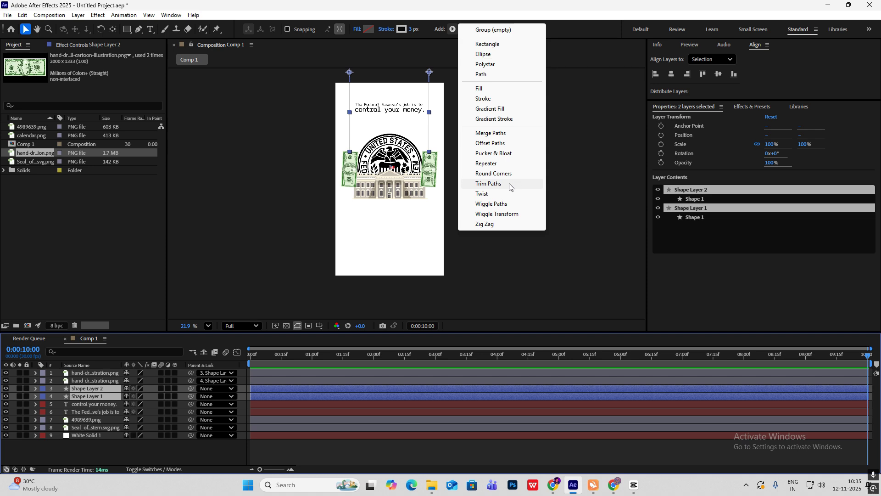
left_click(493, 197)
scroll(407, 195, "up", 2)
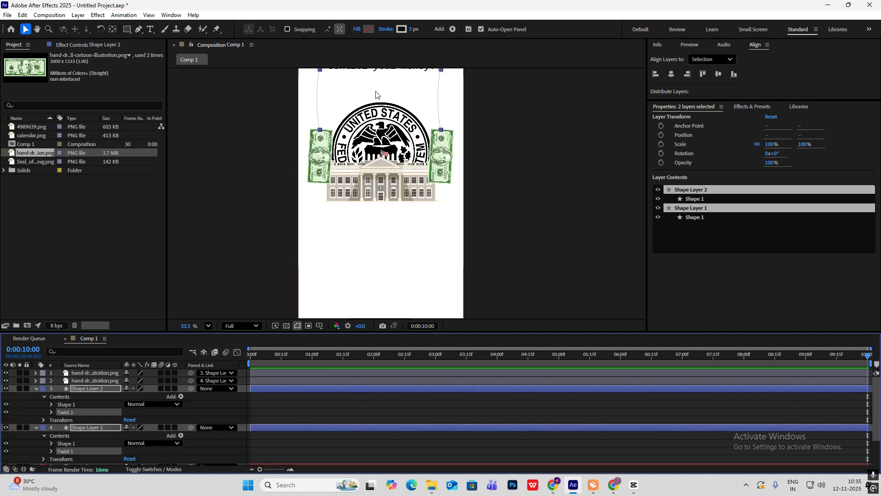
key("space")
left_click_drag(360, 123, 374, 155)
key("space")
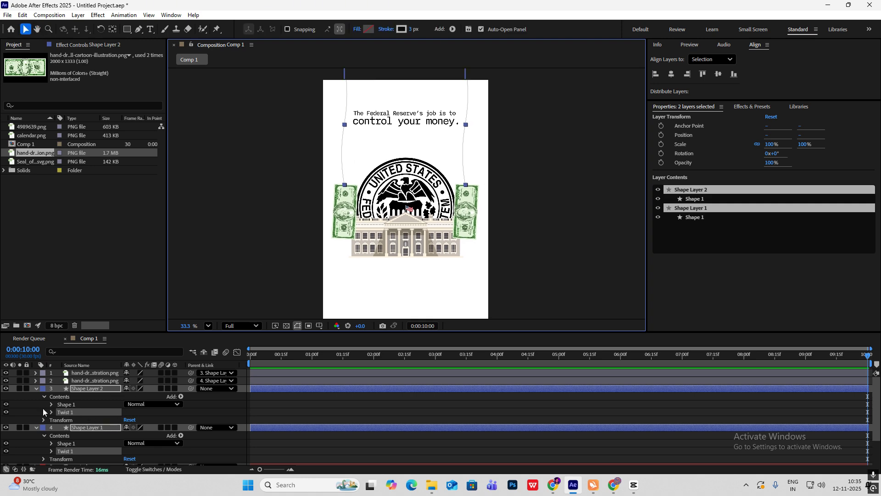
- Fine-tune the Twist angle of the hanging lines and deselect the layers
left_click(51, 412)
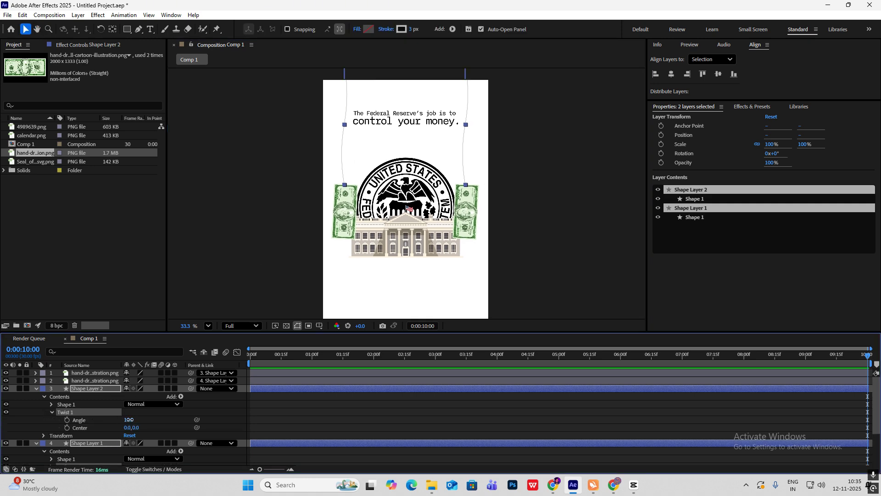
left_click_drag(129, 420, 124, 420)
left_click(544, 238)
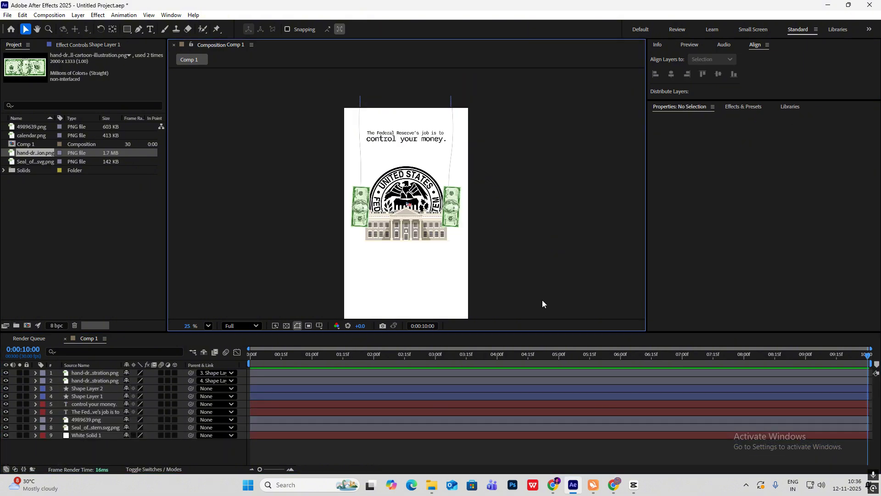
- Switch to the reference video, scrub through its opening scene and return to After Effects
left_click(633, 484)
left_click_drag(94, 350, 102, 365)
left_click(632, 489)
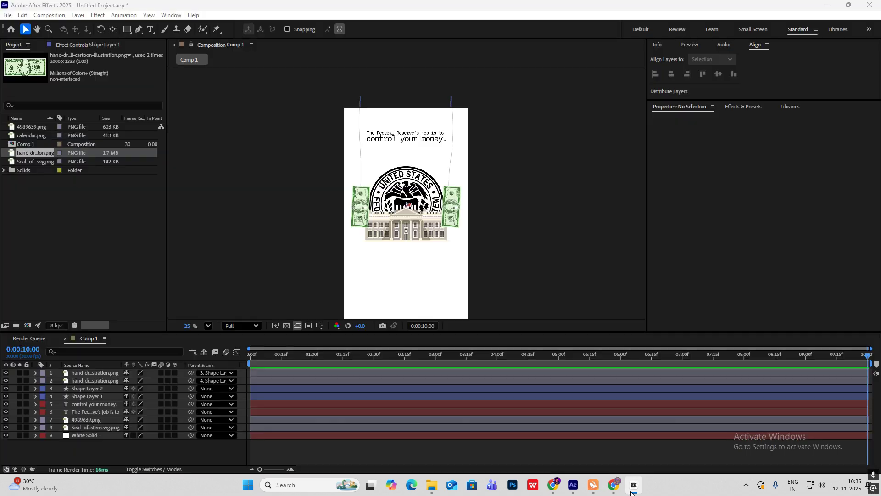
- Run the BOUNCr-1.1.jsxbin script and move its window clear of the composition artwork
right_click(64, 220)
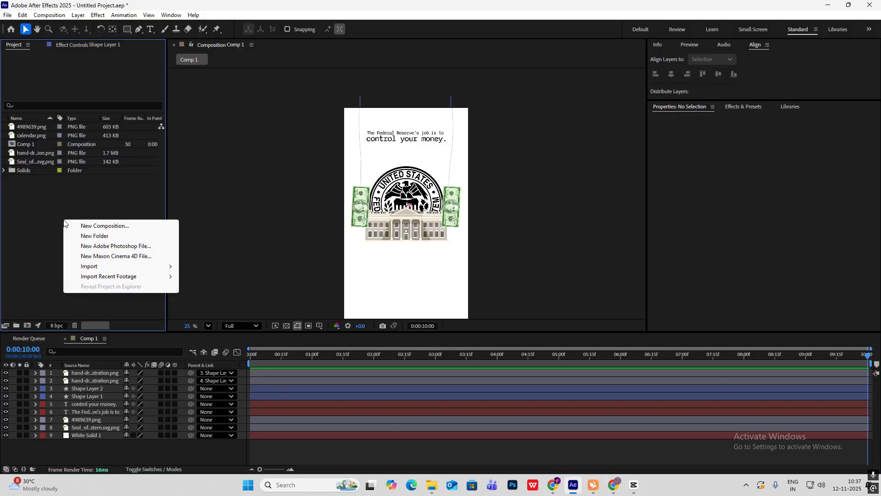
left_click(66, 197)
left_click(8, 15)
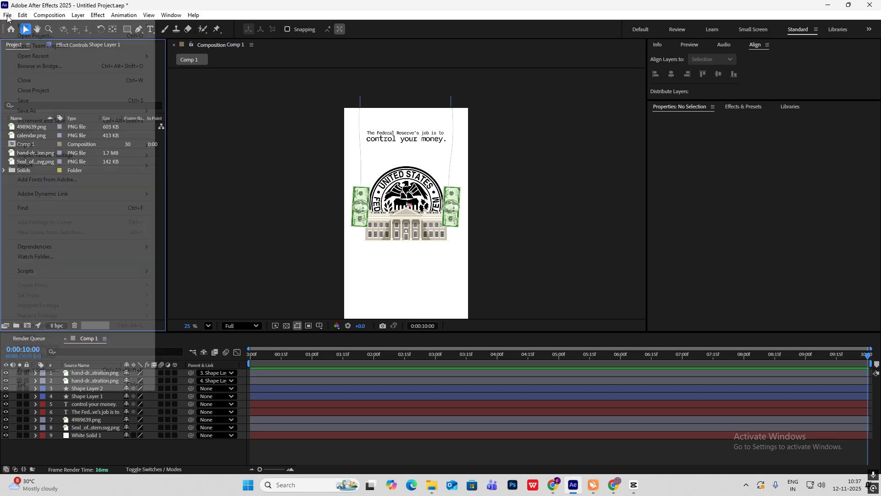
mouse_move(43, 273)
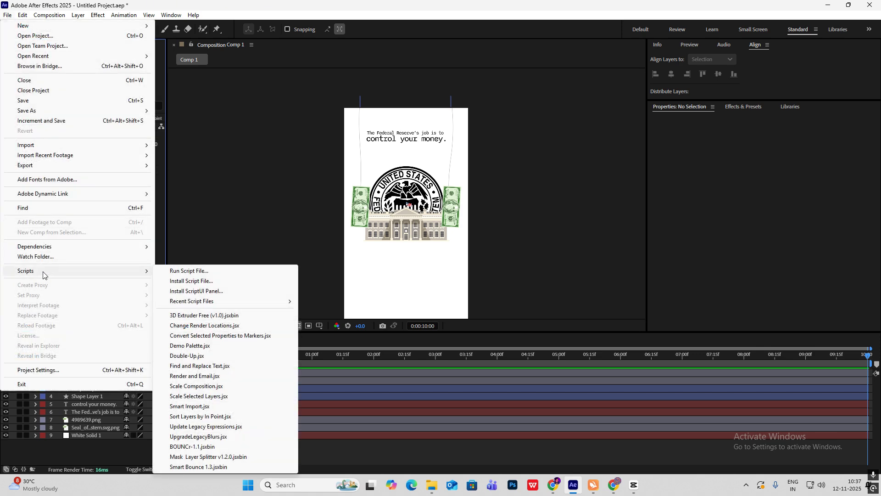
left_click(195, 447)
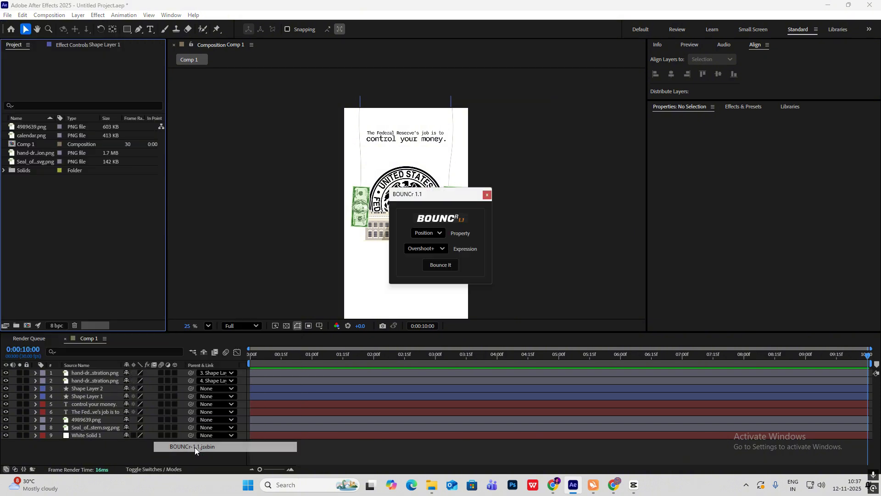
left_click_drag(444, 195, 228, 79)
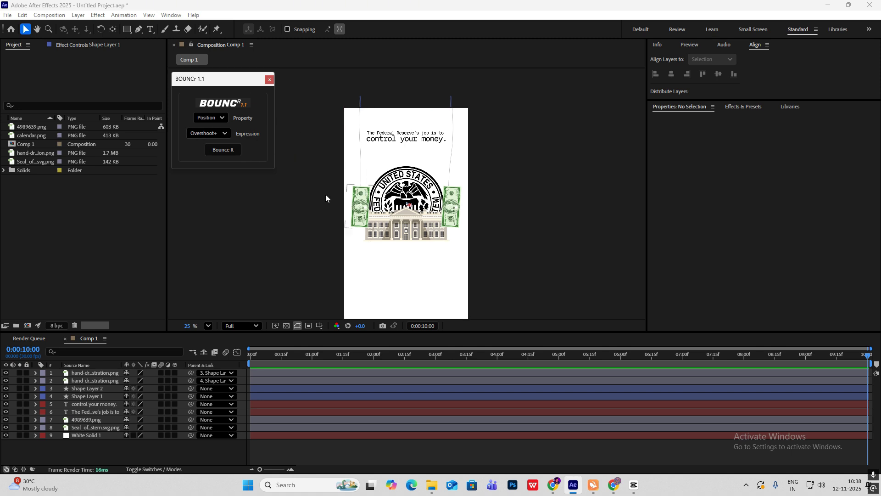
- Add a Position keyframe to both line layers and move these keyframes to 0:00:00:00
left_click(99, 388)
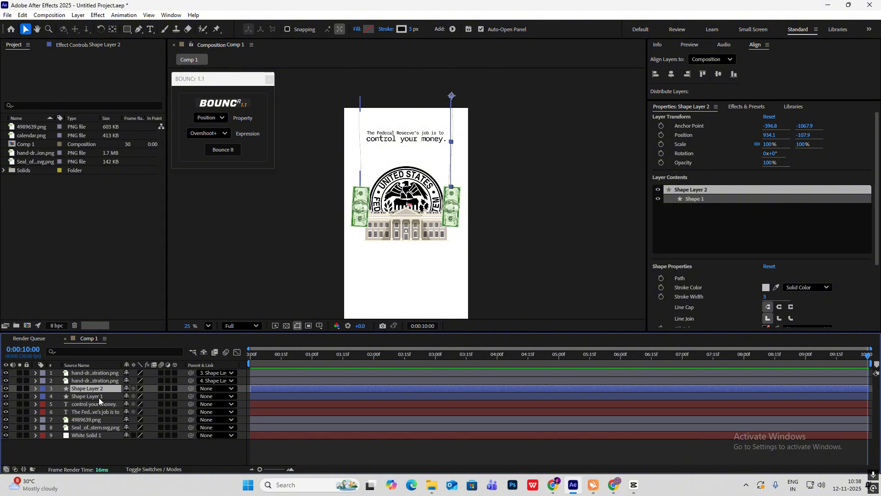
left_click(98, 398, "ctrl")
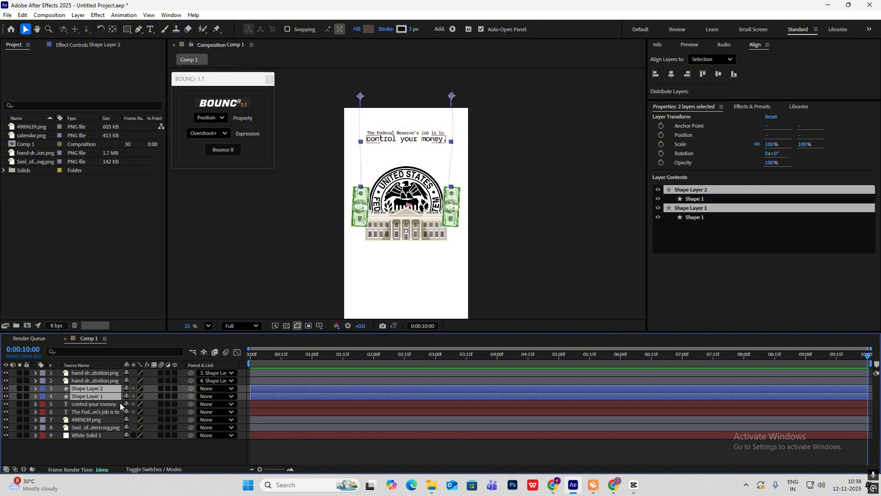
key("p")
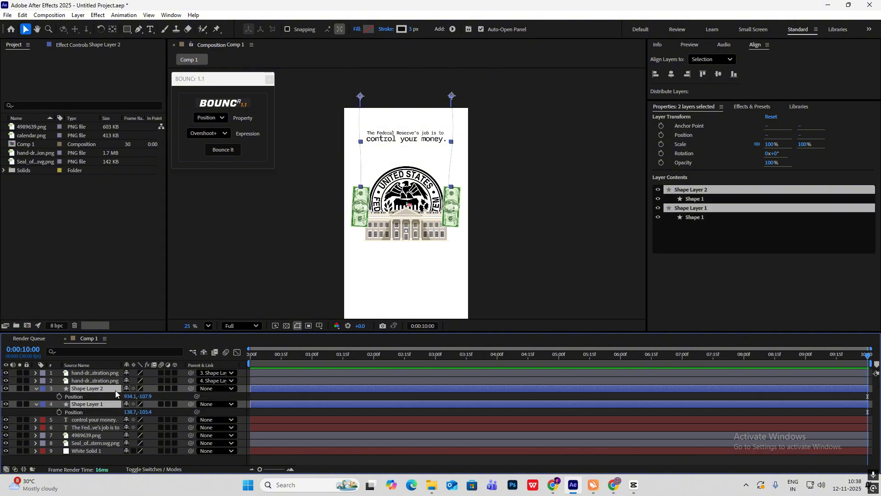
left_click(59, 396)
left_click_drag(868, 396, 253, 397)
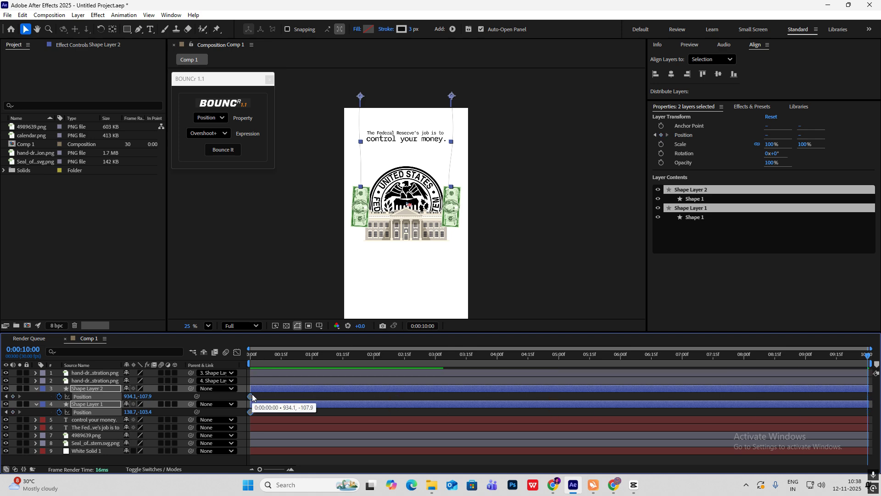
- Keyframe both lines' current position at 0:00:00:05 and set their Y positions at 0:00:00:00 to -352.9 (Shape Layer 2) and -348.4 (Shape Layer 1)
left_click_drag(865, 356, 311, 352)
left_click_drag(285, 353, 260, 354)
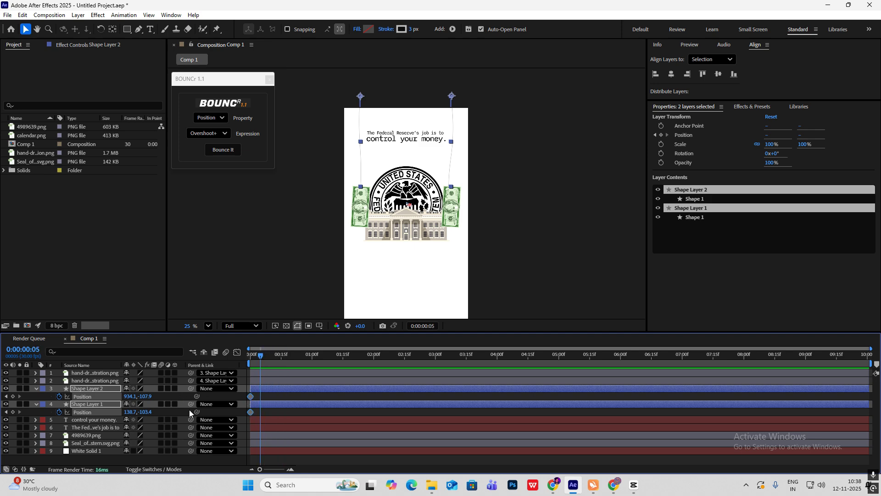
left_click(12, 396)
left_click(6, 396)
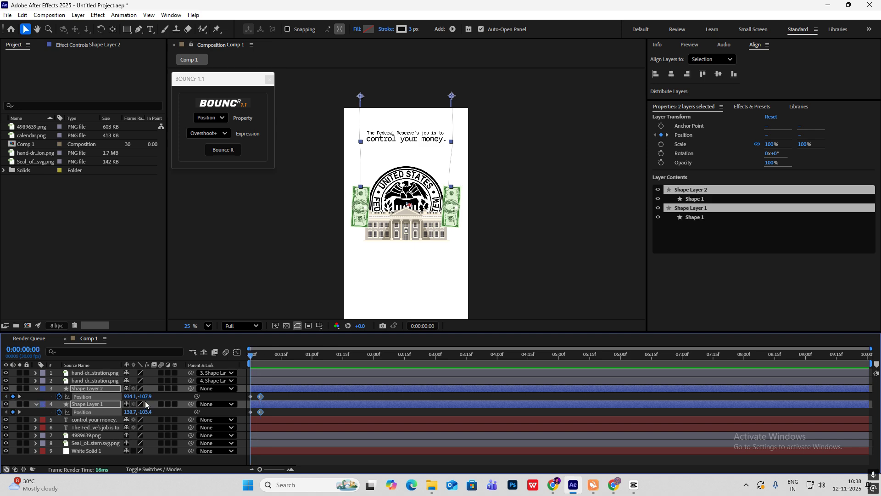
left_click_drag(145, 396, 34, 396)
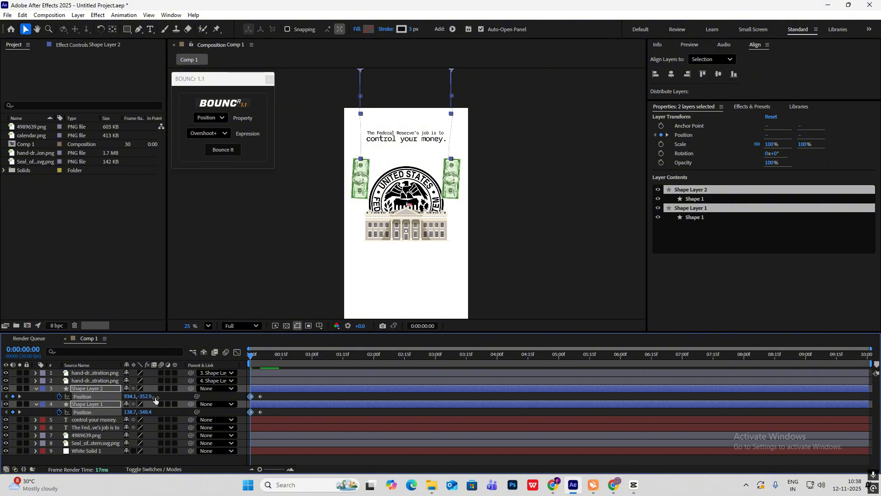
- Apply the BOUNCr Overshoot+ expression to both lines' Position keyframes and preview the drop
left_click_drag(273, 395, 253, 414)
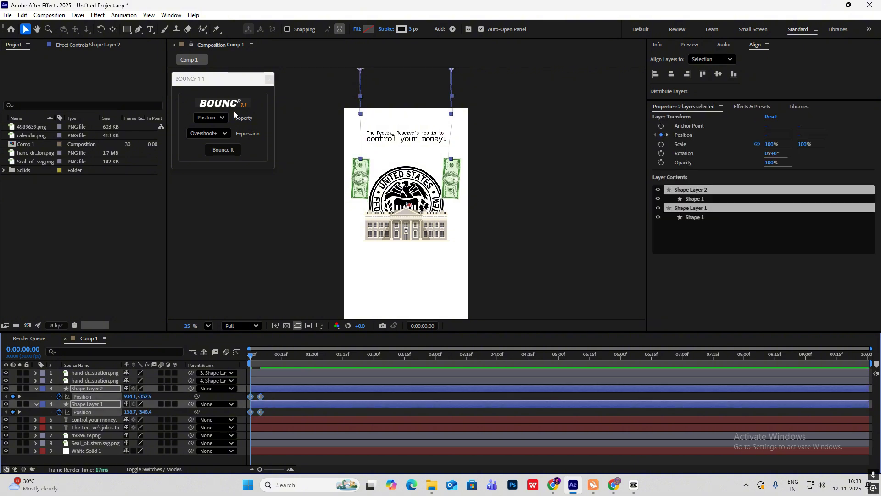
left_click(227, 150)
key("space")
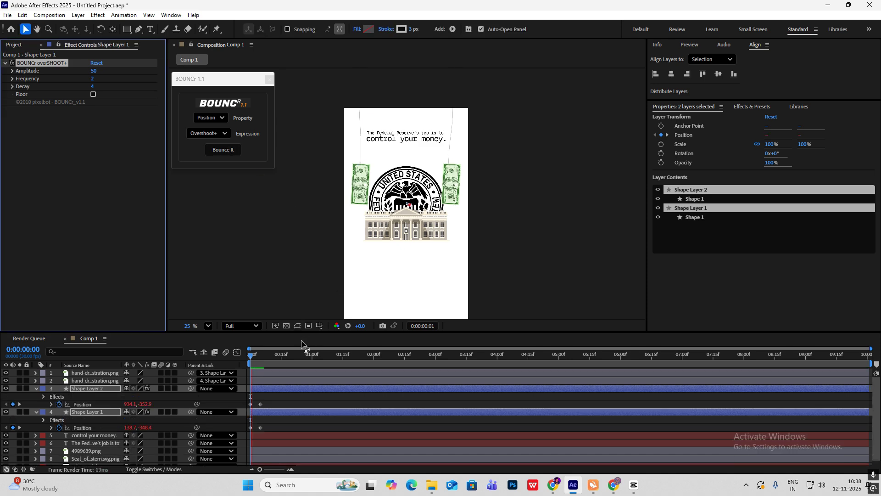
key("space")
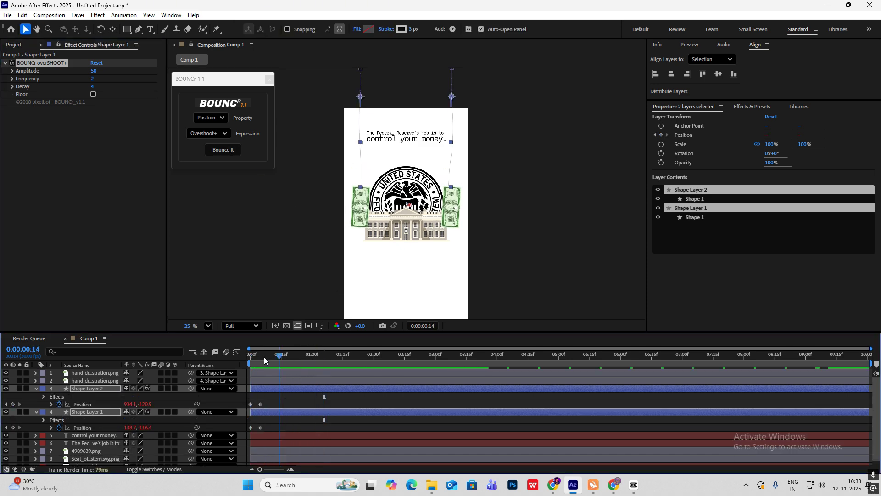
key("space")
- Add a Rotation keyframe at 0:00:00:00 to both line layers
left_click_drag(320, 356, 194, 357)
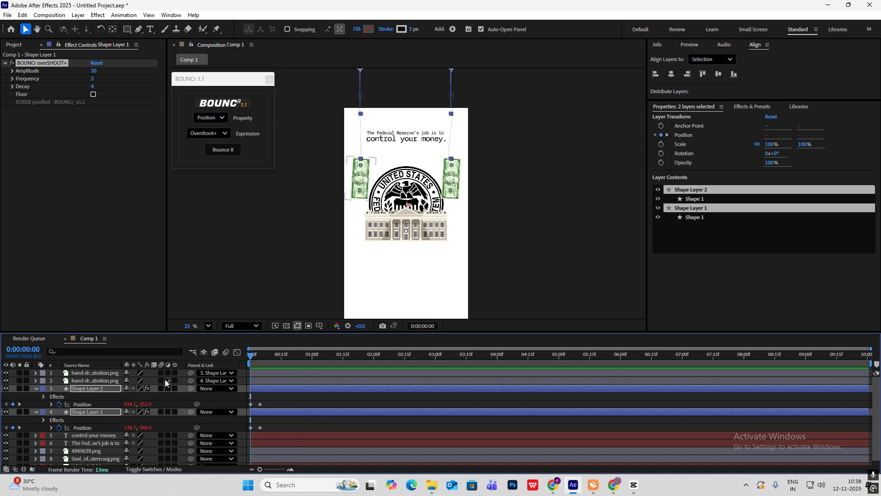
key("shift+r")
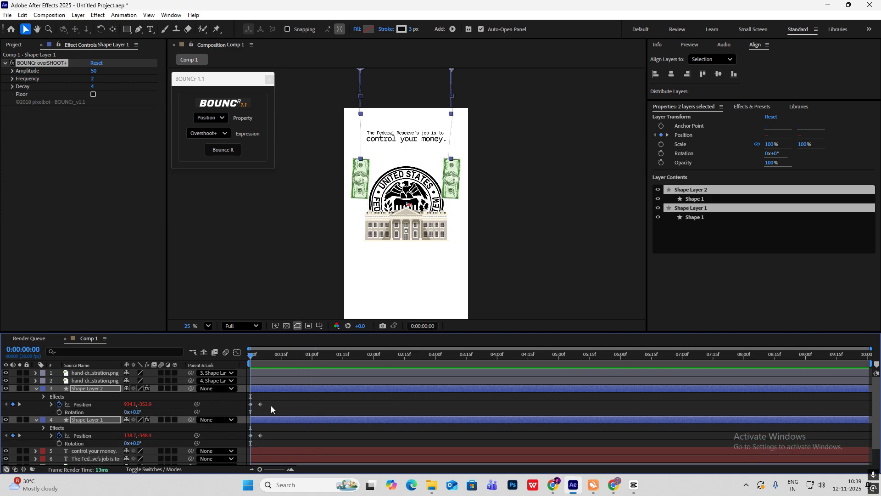
left_click(59, 412)
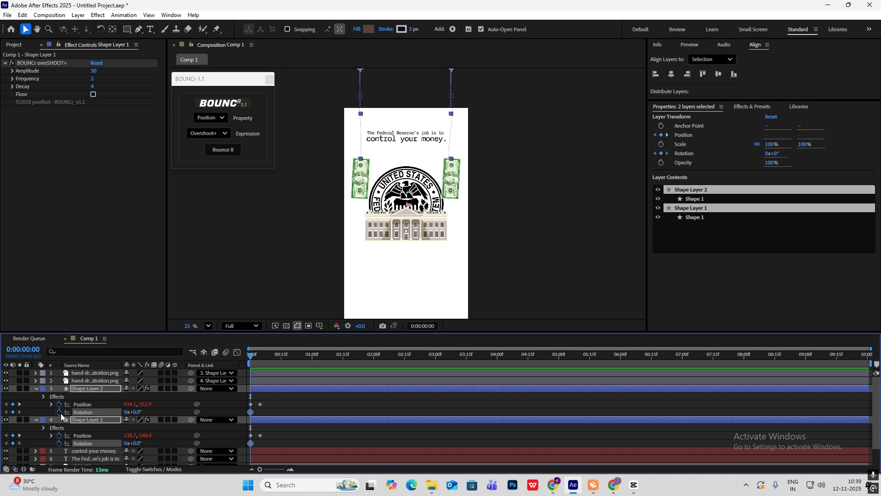
- At 0:00:00:15, set the rotation of Shape Layer 2 to 7° and of Shape Layer 1 to -7°
left_click_drag(254, 357, 285, 360)
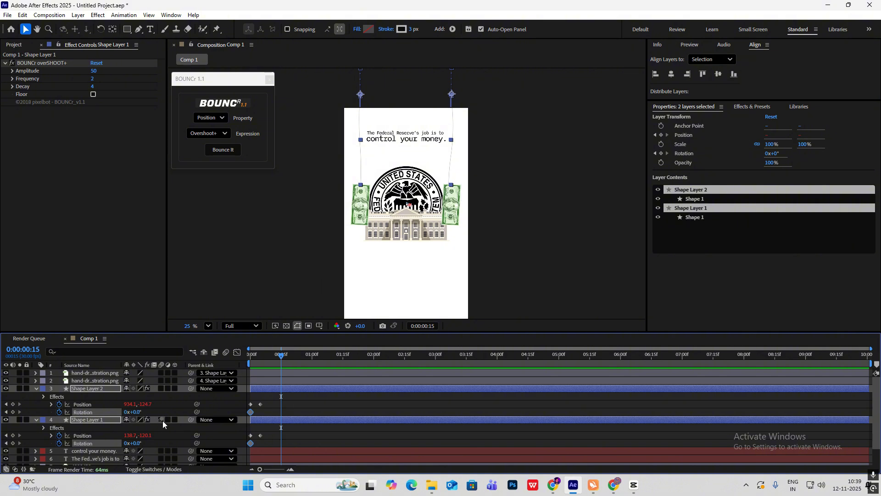
left_click(172, 429)
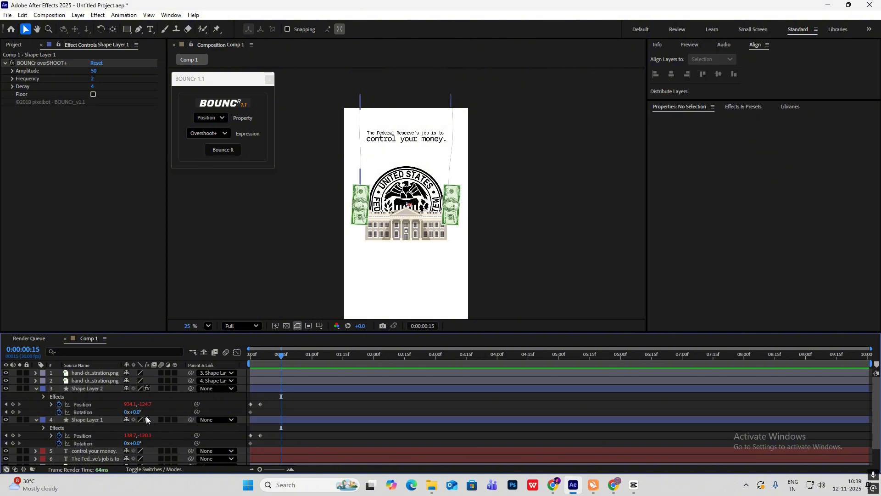
left_click_drag(136, 412, 140, 411)
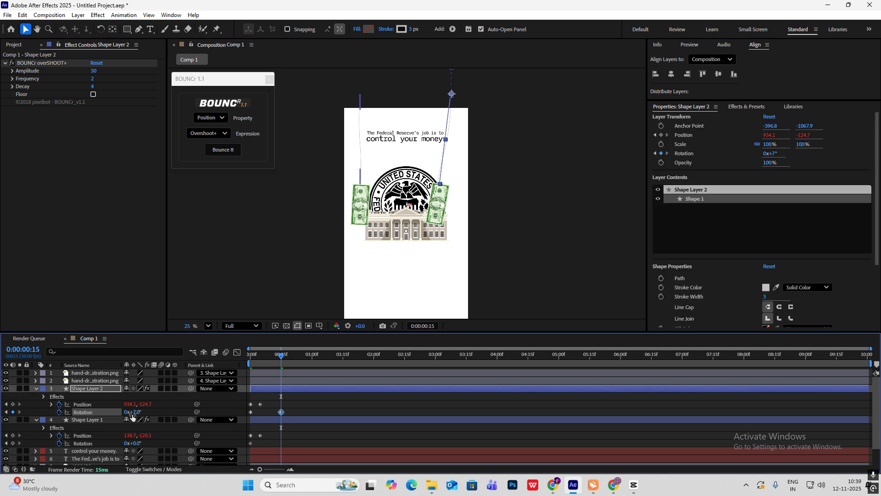
left_click(136, 443)
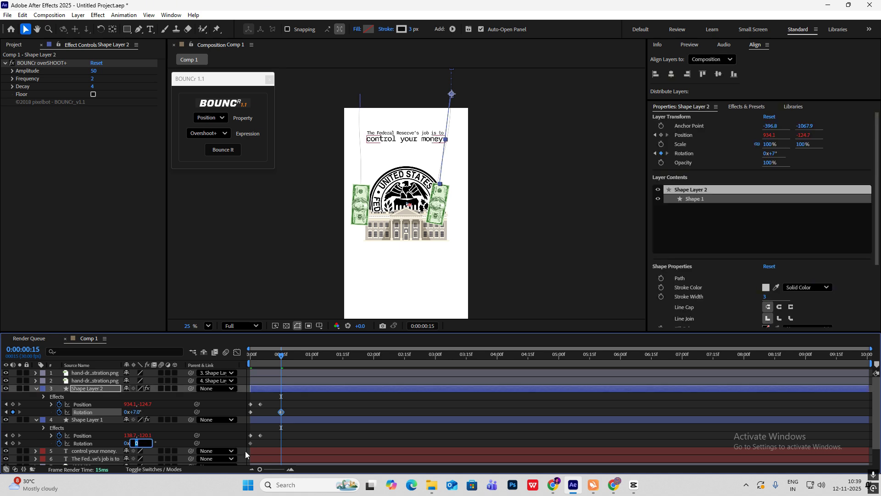
key("Return")
left_click(178, 436)
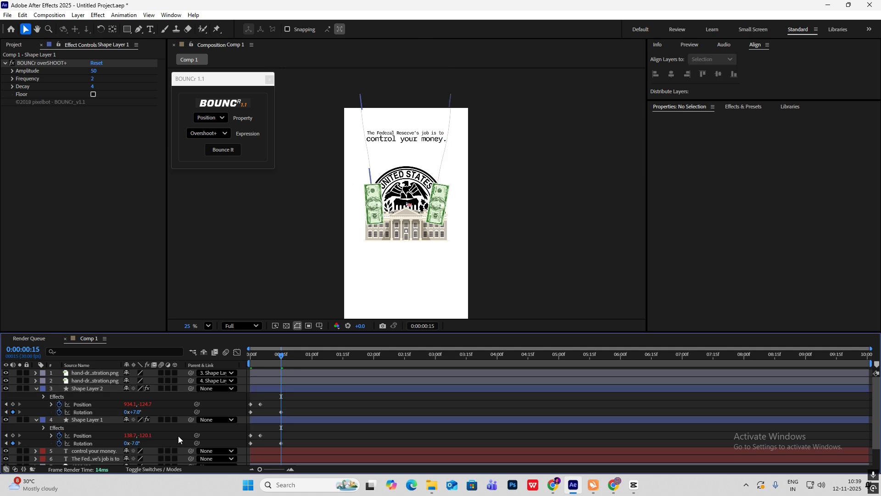
- At 0:00:01:00, set the rotation of Shape Layer 2 to -7° and of Shape Layer 1 to 7°
left_click_drag(282, 356, 313, 365)
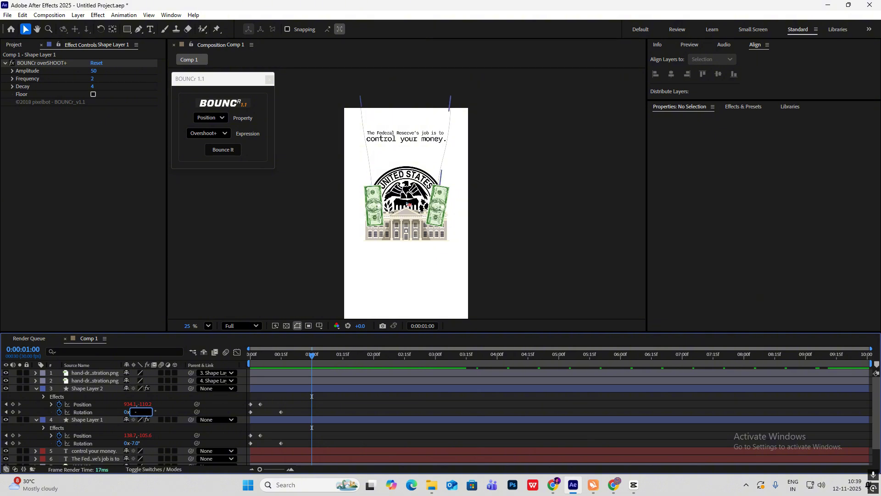
type("7")
key("Return")
left_click(137, 443)
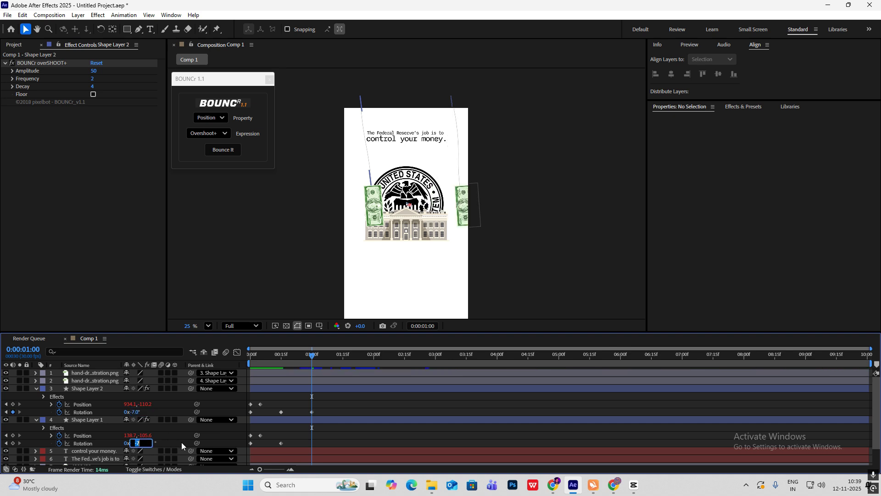
type("7")
key("Return")
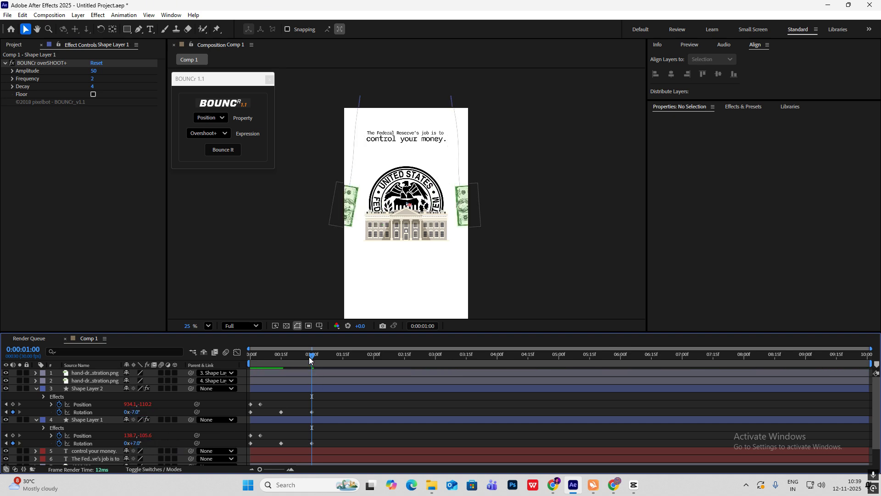
- Copy both line layers' Rotation keyframes at 0:00:00:15 and 0:00:01:00, paste them at 0:00:01:15 and 0:00:02:15, and preview the swing
left_click_drag(312, 356, 283, 368)
left_click_drag(326, 410, 275, 447)
key("Page_Up")
key("Page_Up")
key("Page_Up")
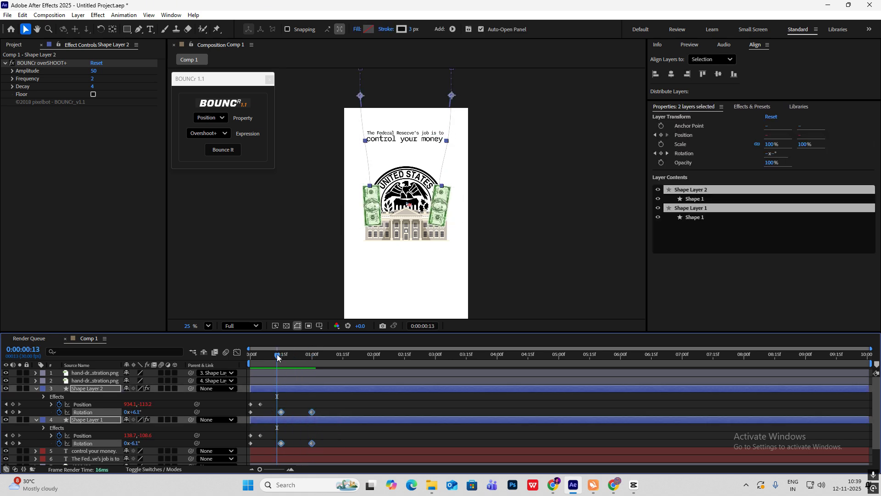
left_click_drag(277, 358, 238, 362)
key("ctrl+v")
key("ctrl+v")
key("space")
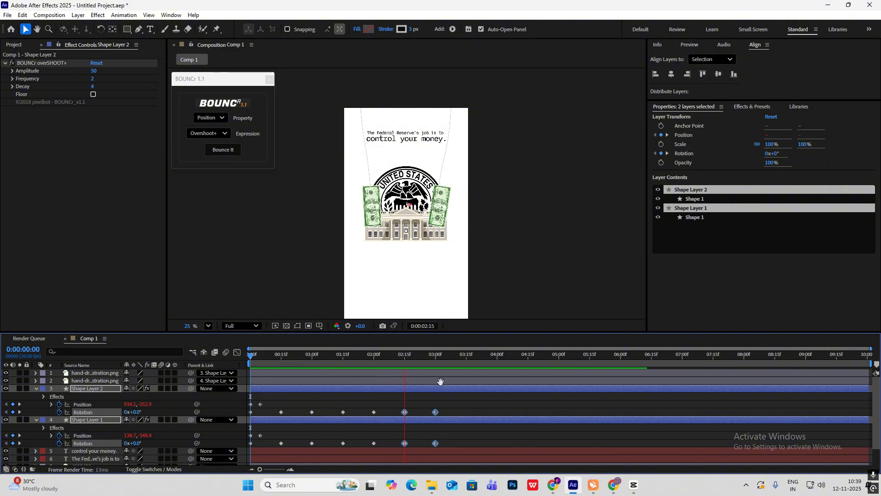
- Stretch all Rotation keyframes of both line layers proportionally so the last pair sits at about 0:00:05:00, and preview the slower swing
left_click_drag(464, 409, 250, 416)
left_click_drag(458, 443, 250, 446)
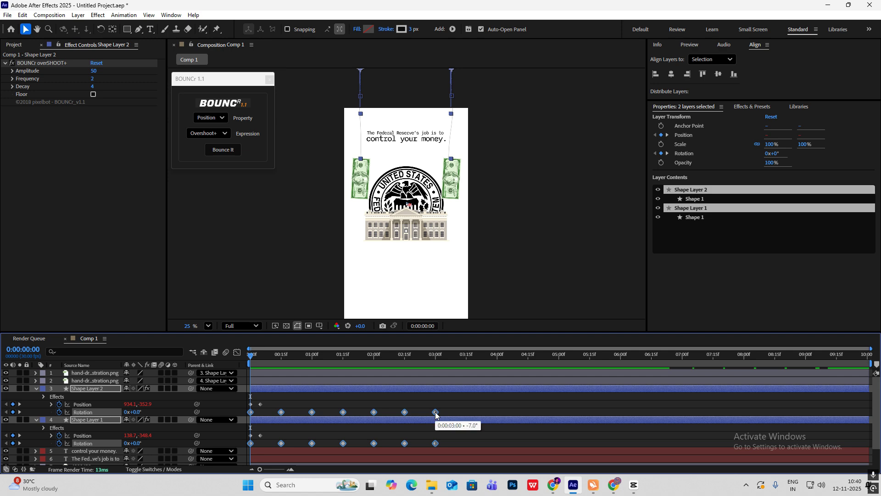
left_click_drag(435, 415, 563, 423)
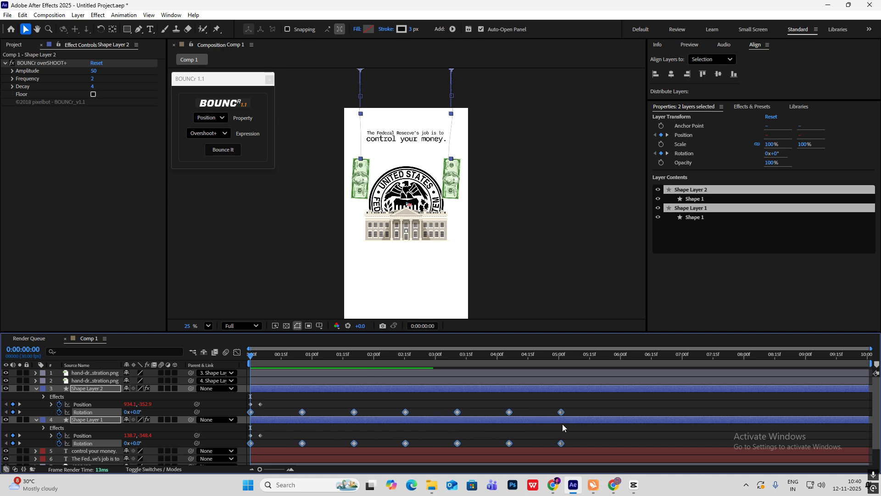
key("space")
key("space")
left_click(384, 428)
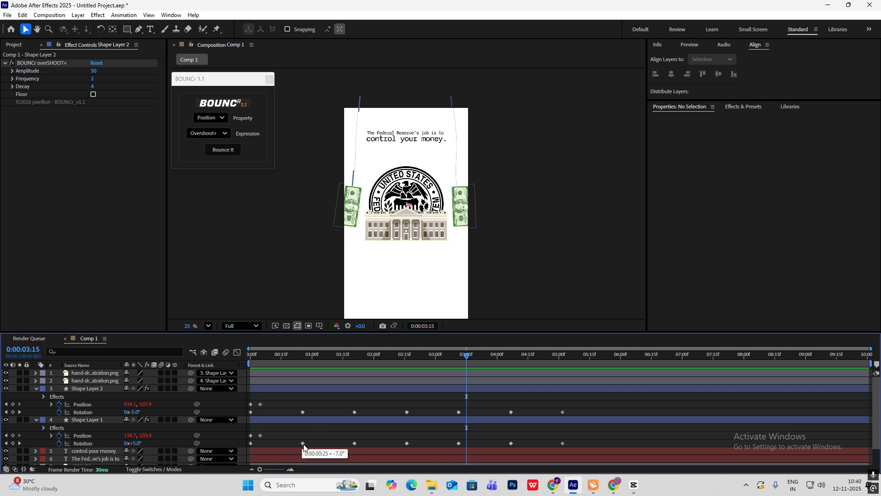
- Shift the second and third Rotation keyframes slightly earlier on Shape Layer 2 and slightly later on Shape Layer 1
left_click_drag(302, 443, 312, 443)
left_click(302, 413)
left_click_drag(302, 412, 298, 412)
left_click_drag(355, 412, 349, 412)
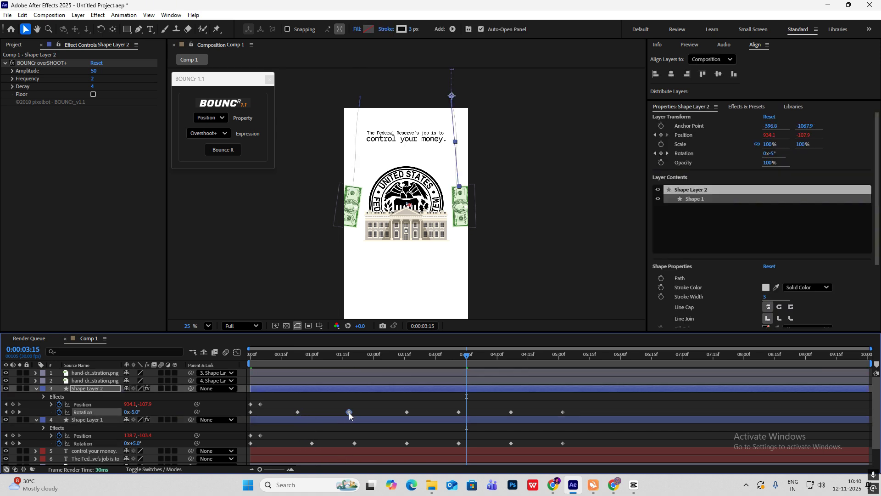
left_click_drag(354, 444, 369, 445)
- Offset the fourth to seventh Rotation keyframes, moving Shape Layer 2's later than the matching ones on Shape Layer 1, and preview the staggered swing
left_click(405, 415)
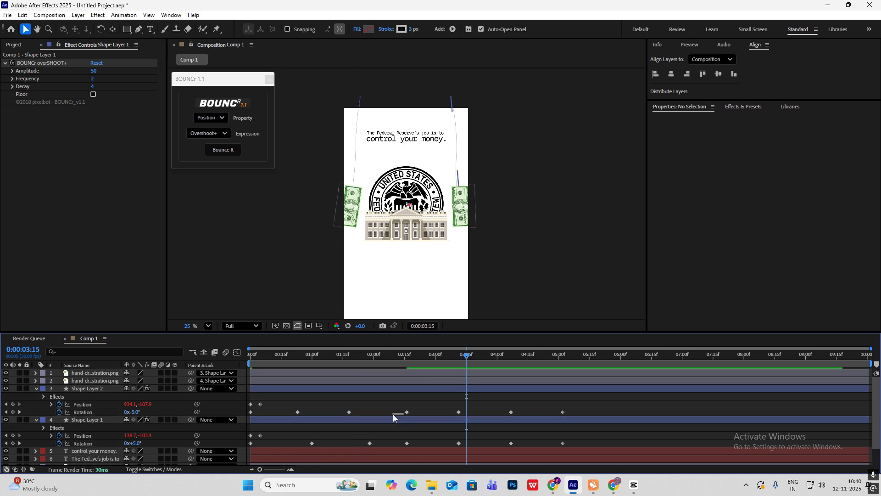
left_click_drag(407, 413, 423, 412)
left_click_drag(407, 444, 414, 444)
left_click_drag(458, 412, 473, 413)
left_click(460, 444)
left_click_drag(460, 444, 457, 444)
left_click_drag(512, 412, 529, 412)
left_click_drag(511, 443, 505, 444)
left_click_drag(564, 412, 578, 412)
left_click_drag(563, 443, 557, 444)
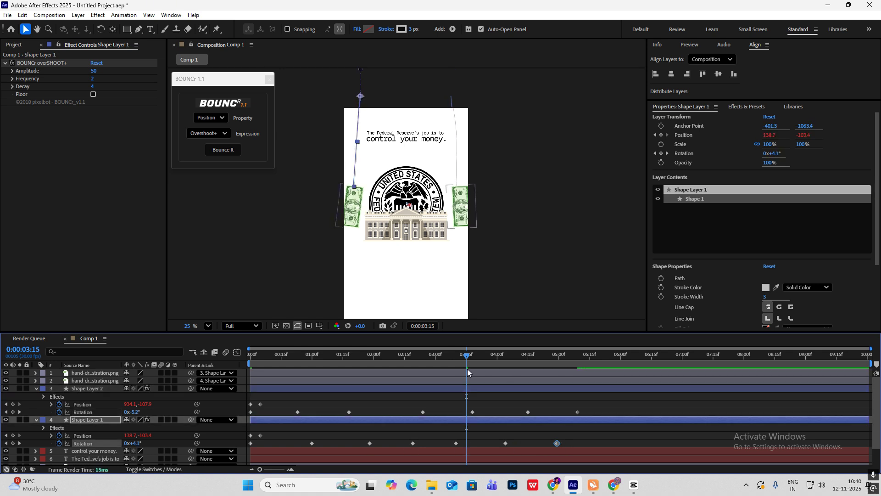
left_click_drag(467, 356, 223, 363)
key("space")
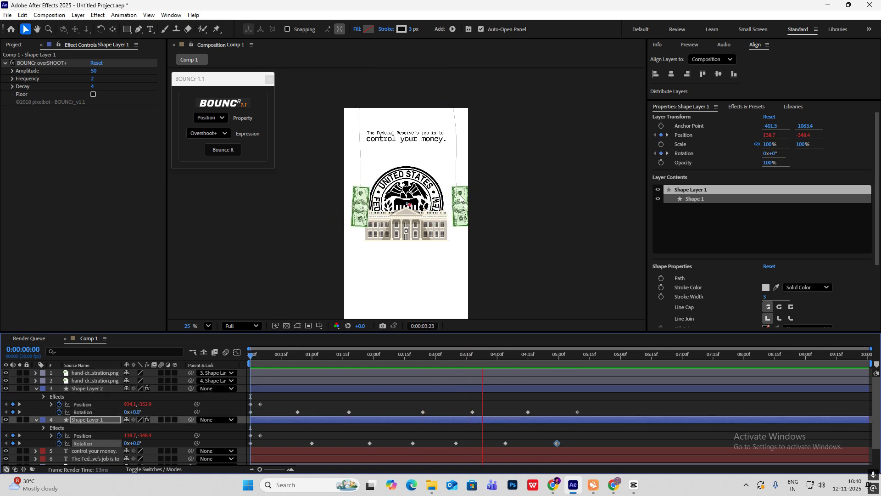
key("space")
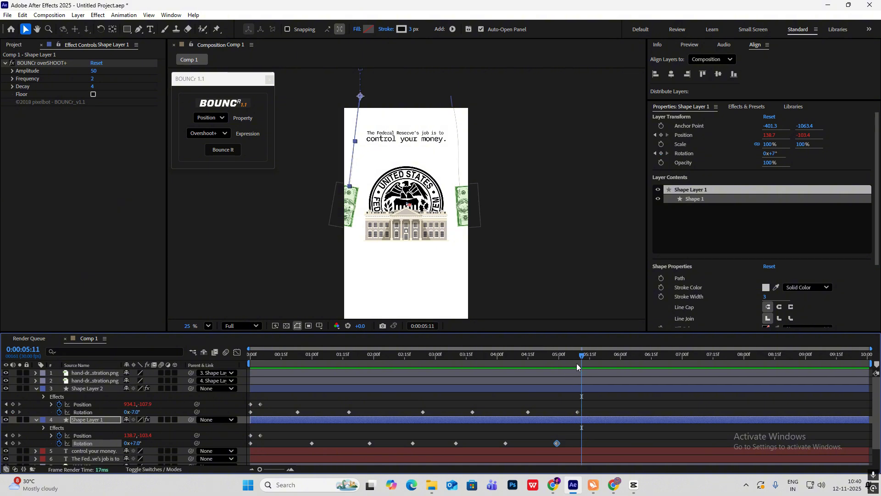
- Add the expression wiggle(3,10) to the Position of the dollar bill on layer 1 and preview its motion
left_click(102, 380)
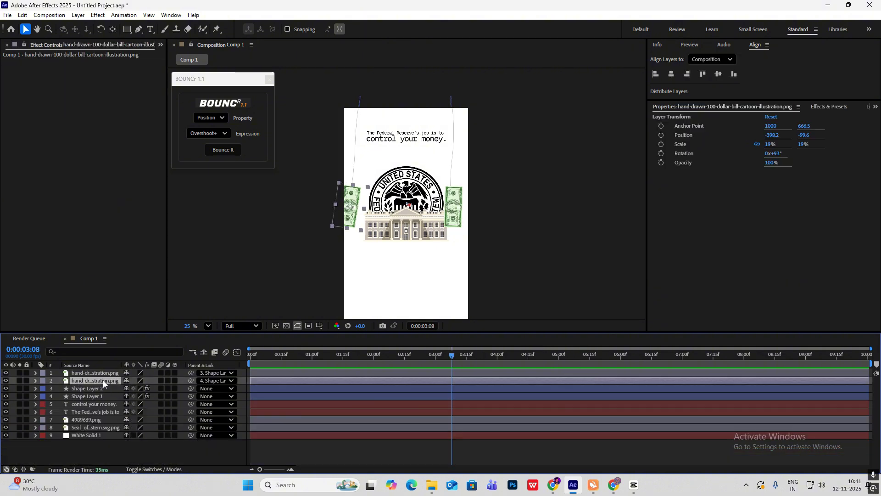
left_click(106, 372, "shift")
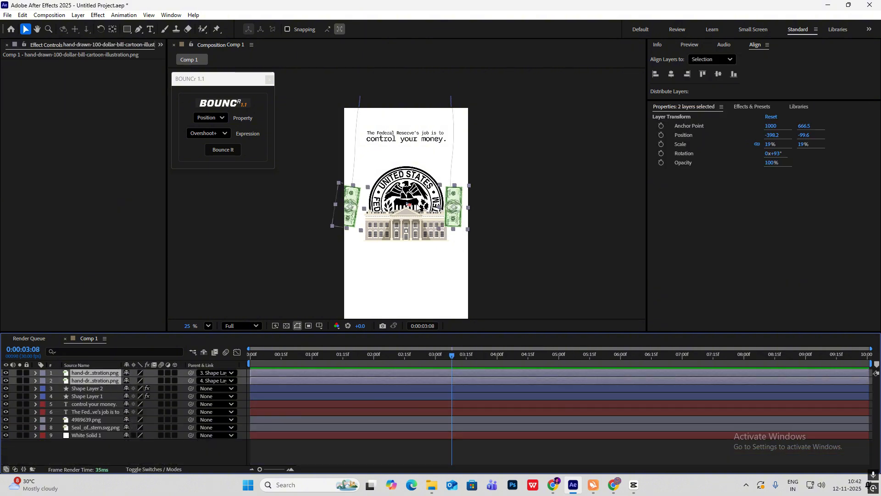
key("p")
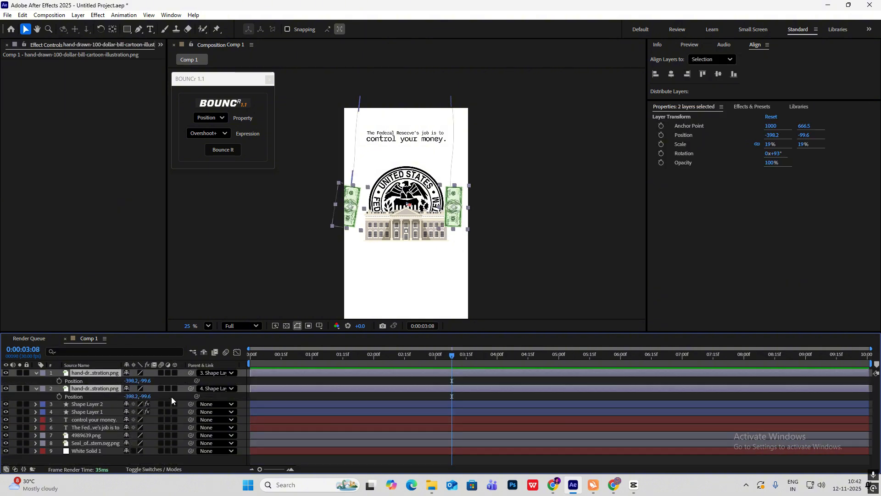
left_click(59, 382, "alt")
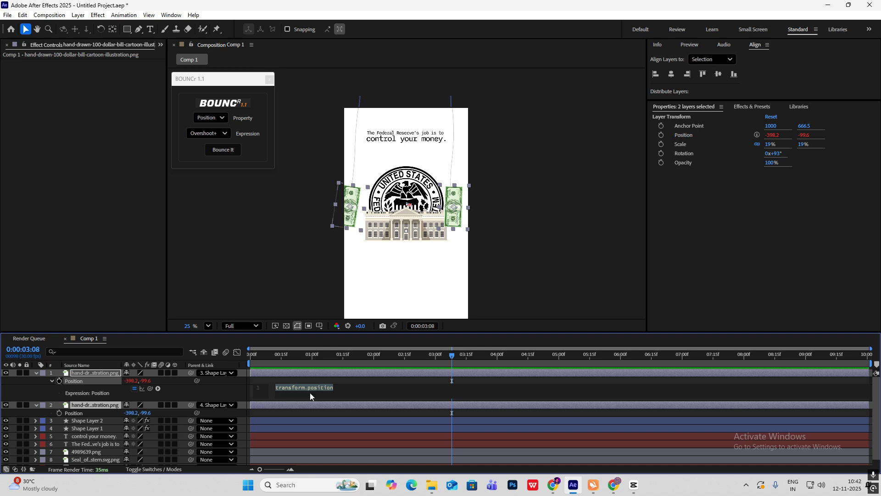
type("wigg")
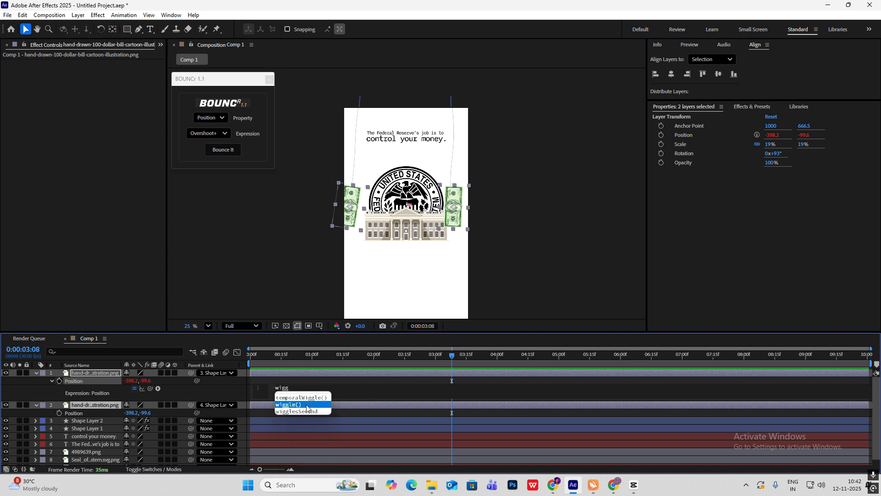
left_click(307, 408)
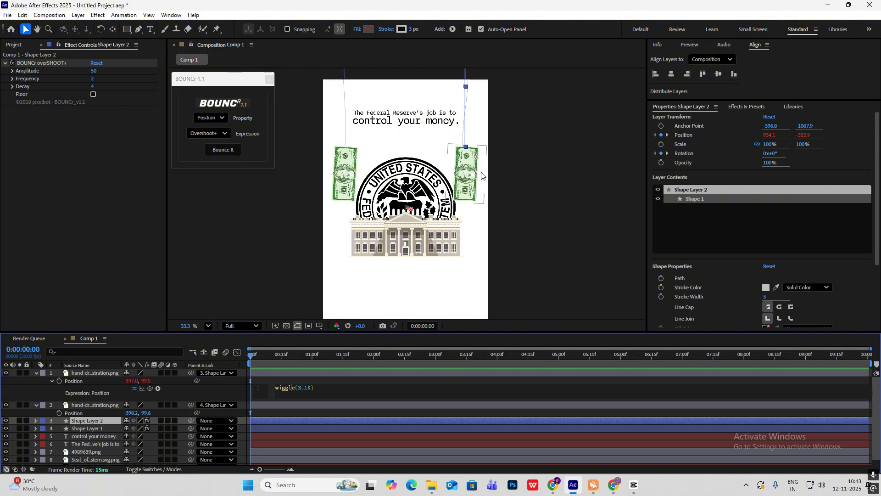
left_click(37, 372)
left_click(37, 381)
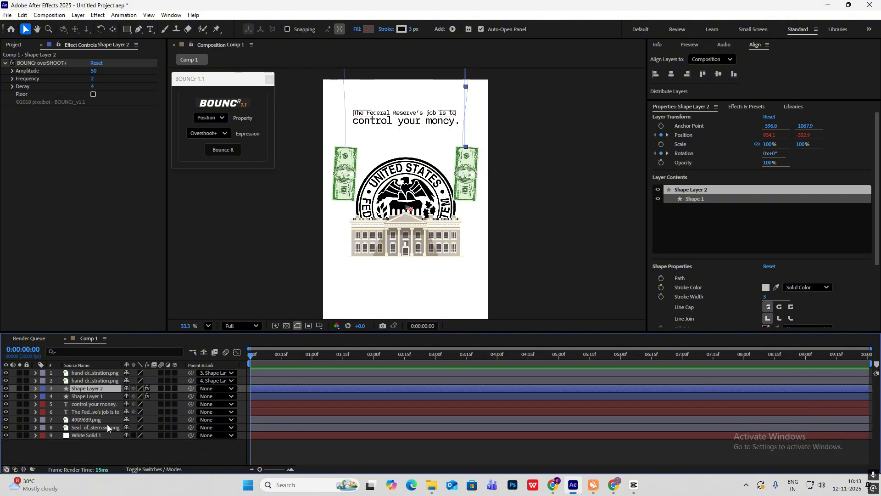
key("F2")
left_click_drag(252, 357, 190, 362)
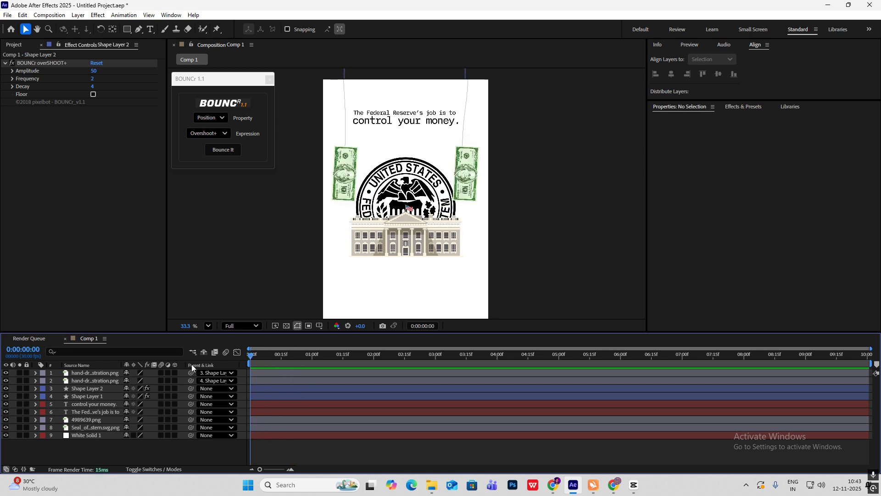
key("space")
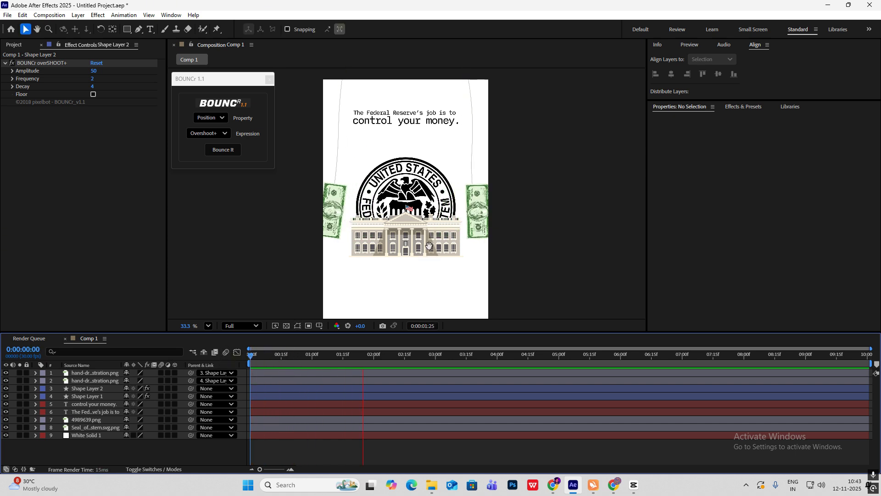
key("space")
- Copy the wiggle(3,10) expression to the Position of the dollar bill on layer 2 and preview both bills
left_click(84, 373)
left_click(36, 372)
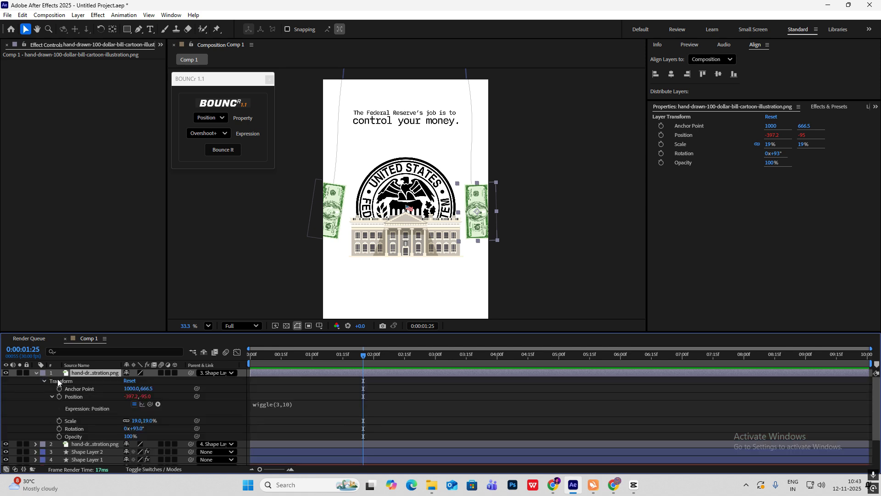
left_click(300, 406)
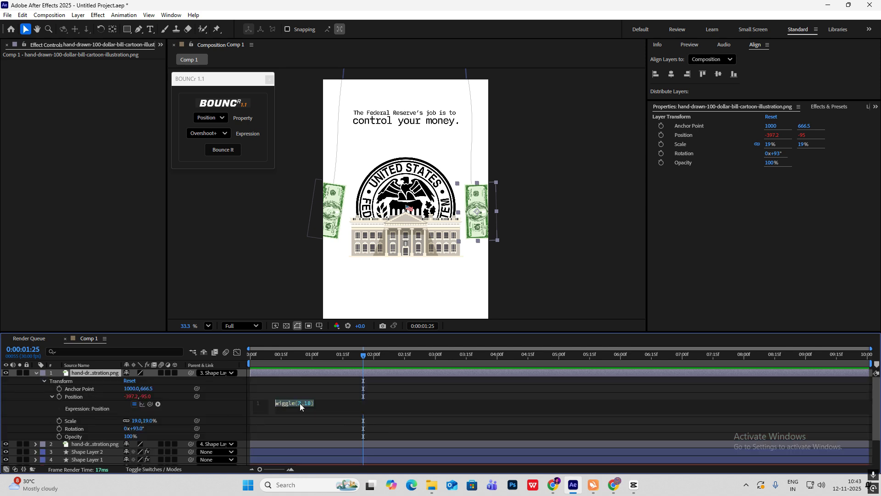
left_click(38, 373)
left_click(82, 380)
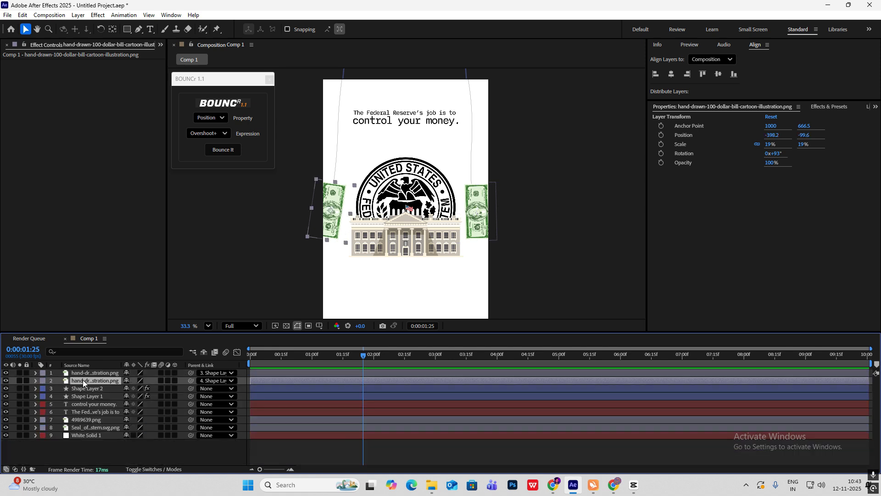
key("p")
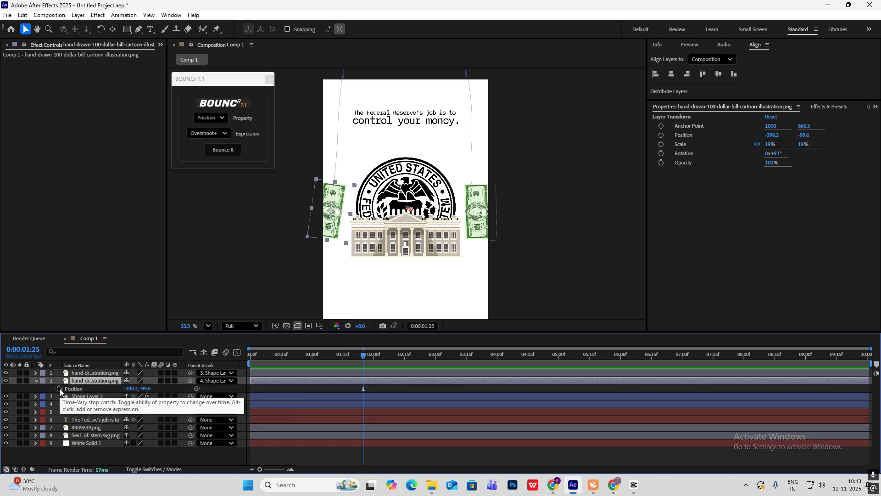
left_click(59, 388, "alt")
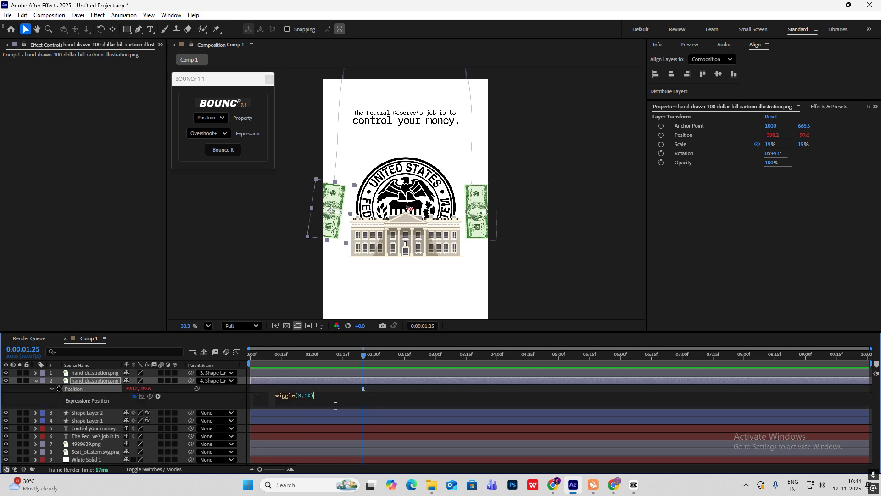
left_click(524, 293)
left_click_drag(366, 357, 243, 367)
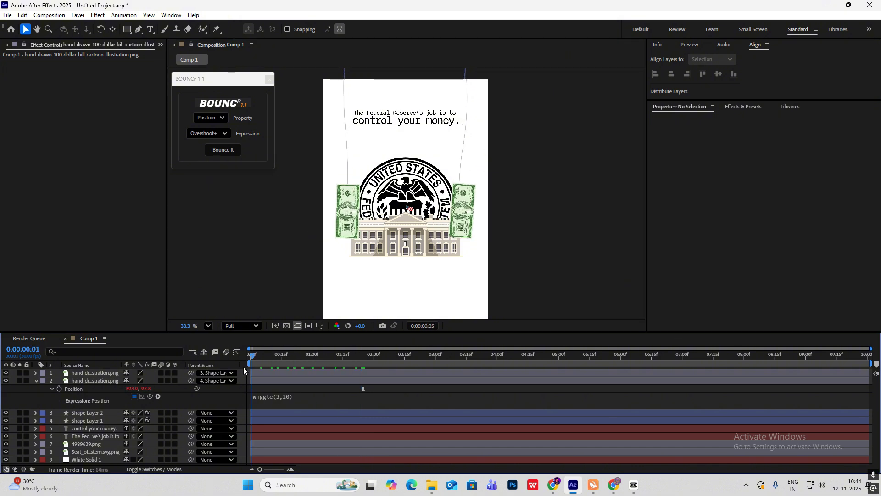
key("space")
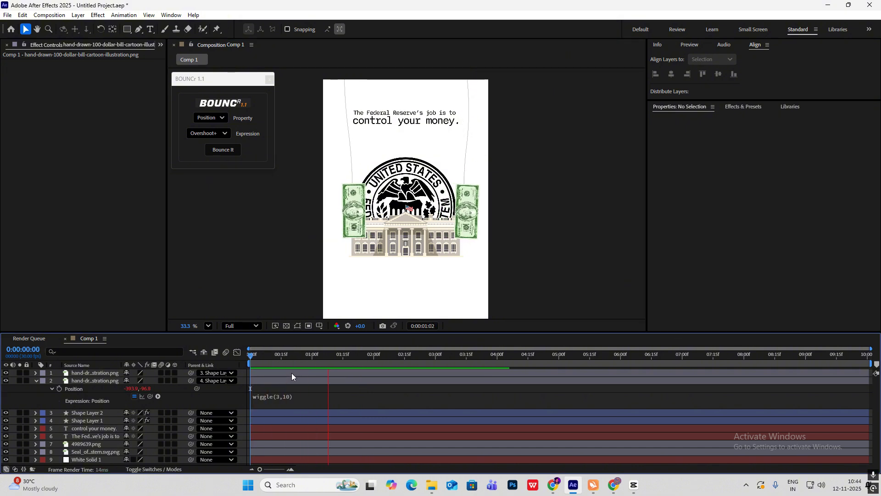
key("space")
left_click(36, 380)
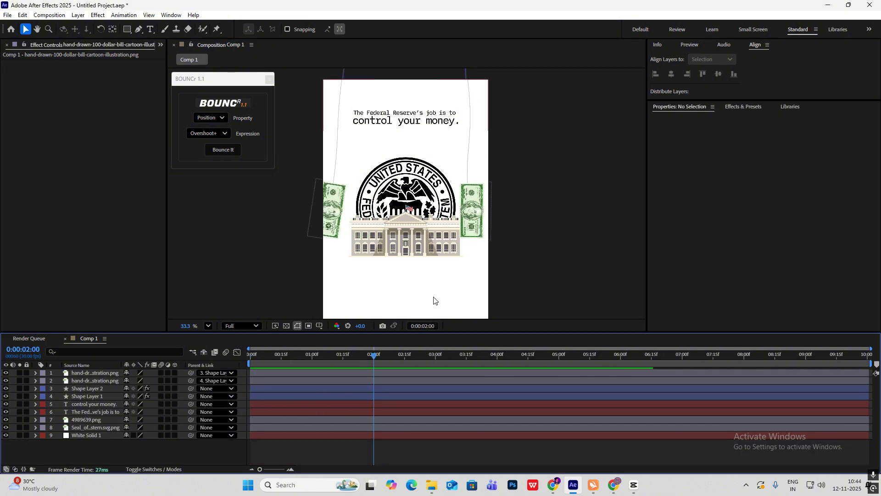
- Switch to CapCut and scrub through the opening of the reference clip
key("alt+Tab")
left_click_drag(104, 348, 84, 348)
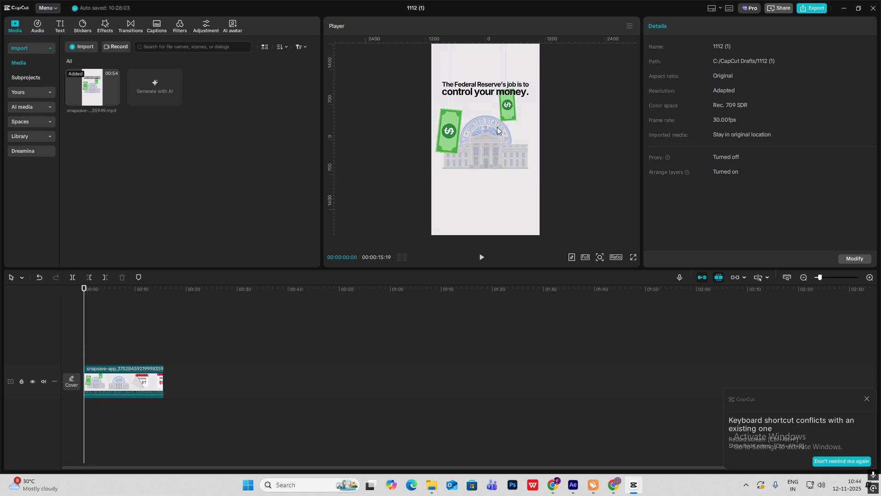
left_click_drag(86, 357, 107, 367)
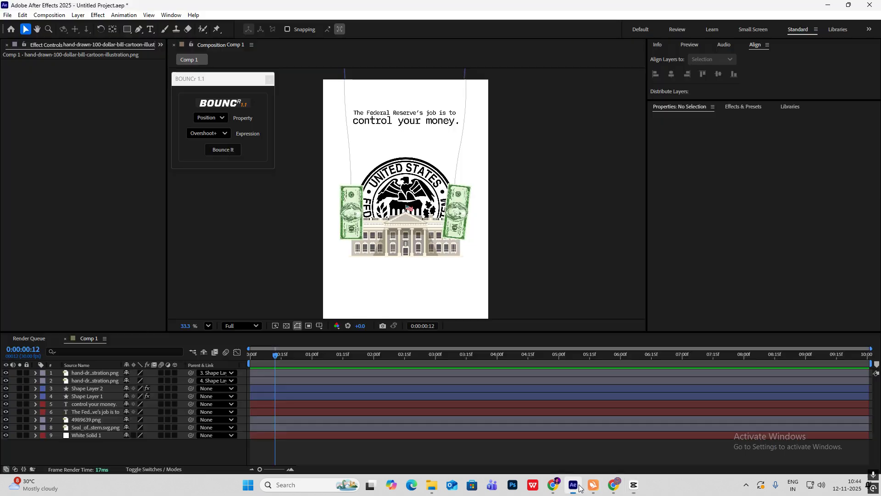
- Return to After Effects, go to 0:00:00:00 and create a new adjustment layer in Comp 1
left_click(573, 485)
left_click(246, 357)
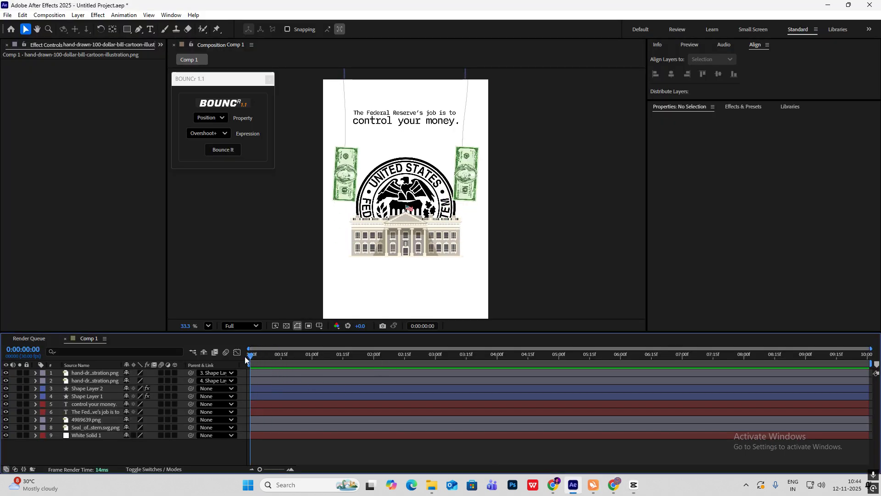
right_click(138, 453)
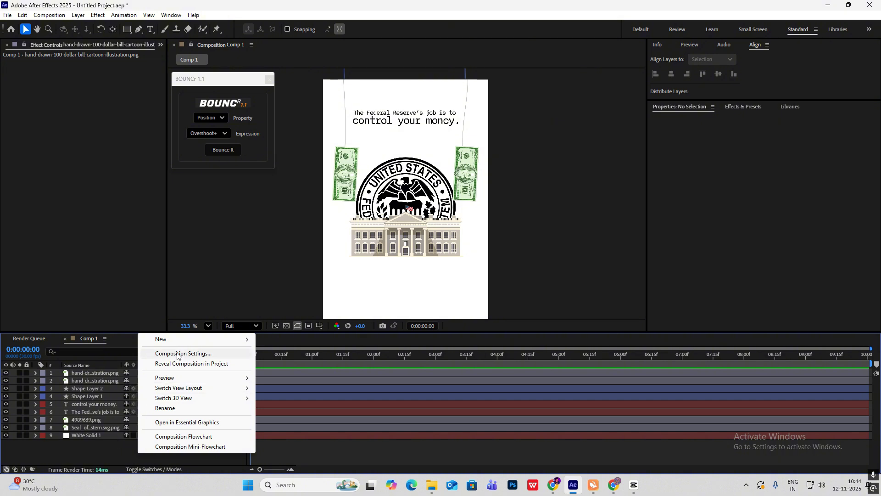
mouse_move(178, 340)
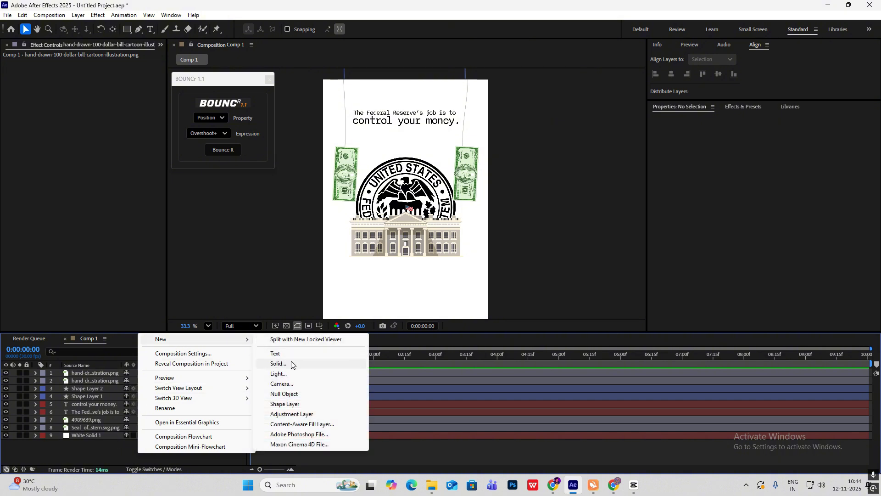
left_click(291, 415)
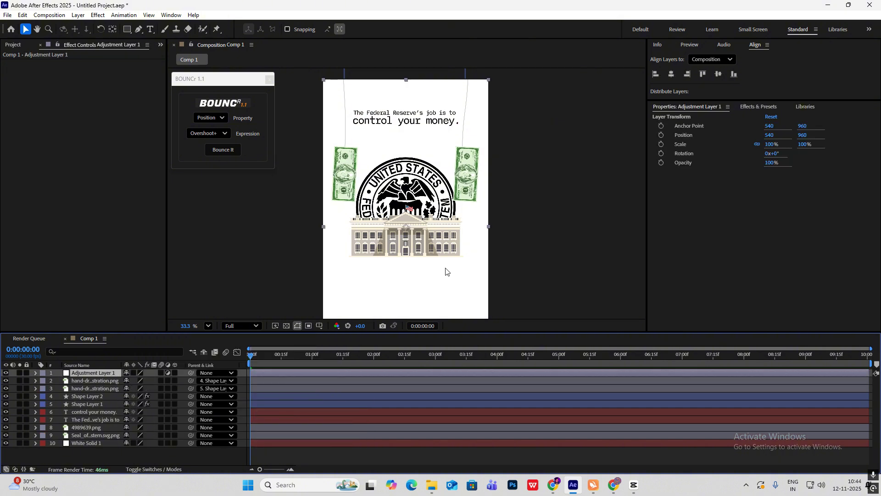
- Apply Gaussian Blur (Legacy) to the adjustment layer and set its Blurriness to 7.5
left_click(766, 108)
left_click(699, 118)
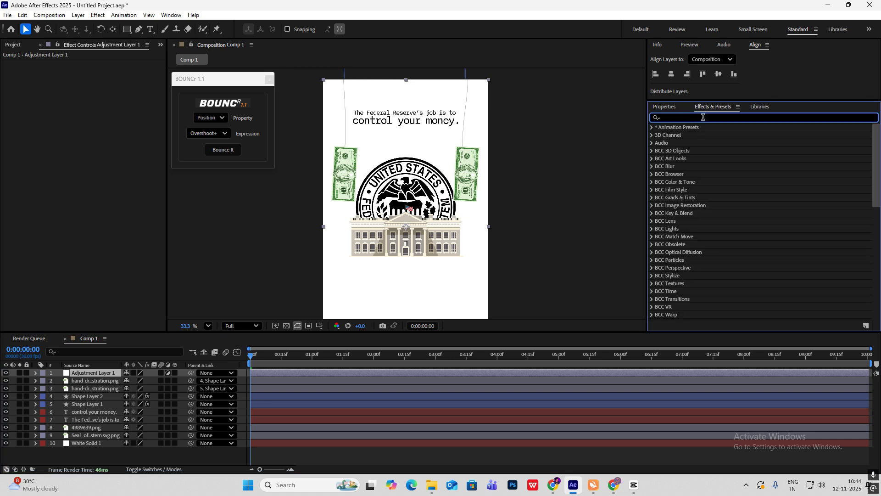
type("gaus")
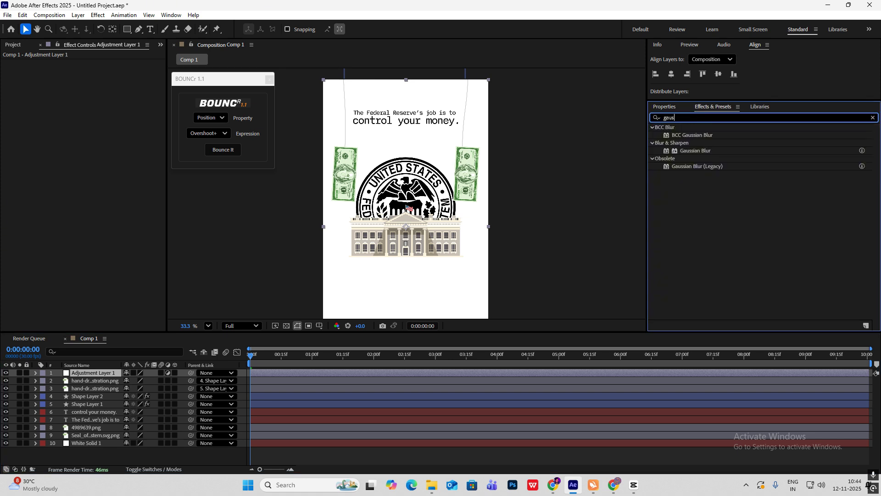
left_click_drag(698, 167, 98, 372)
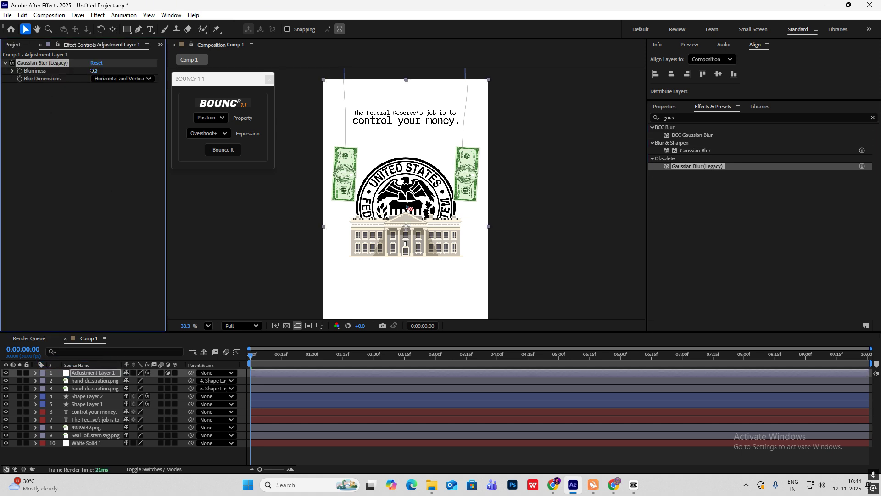
left_click_drag(94, 70, 128, 71)
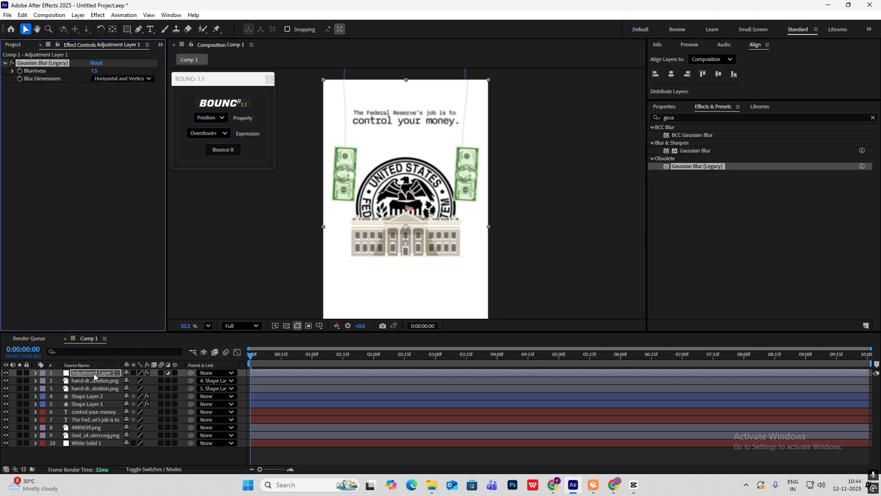
- Place the adjustment layer directly below Shape Layer 1, bring both text layers to the top of the stack, and preview from the start
left_click_drag(93, 372, 94, 408)
scroll(482, 205, "down", 1)
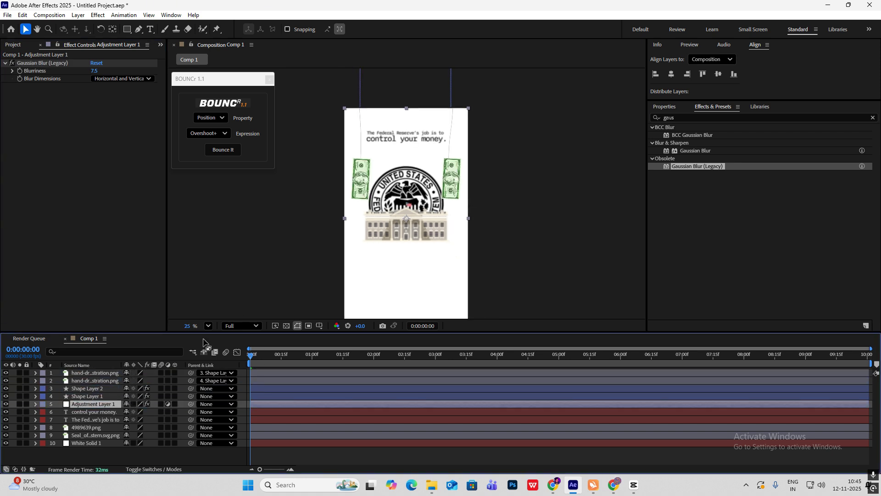
left_click(103, 412)
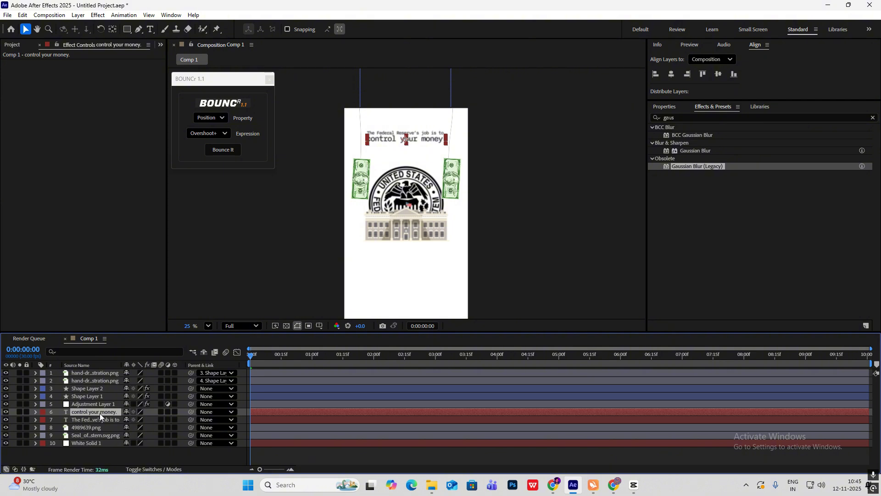
left_click(96, 419, "ctrl")
left_click_drag(100, 414, 102, 371)
left_click(579, 200)
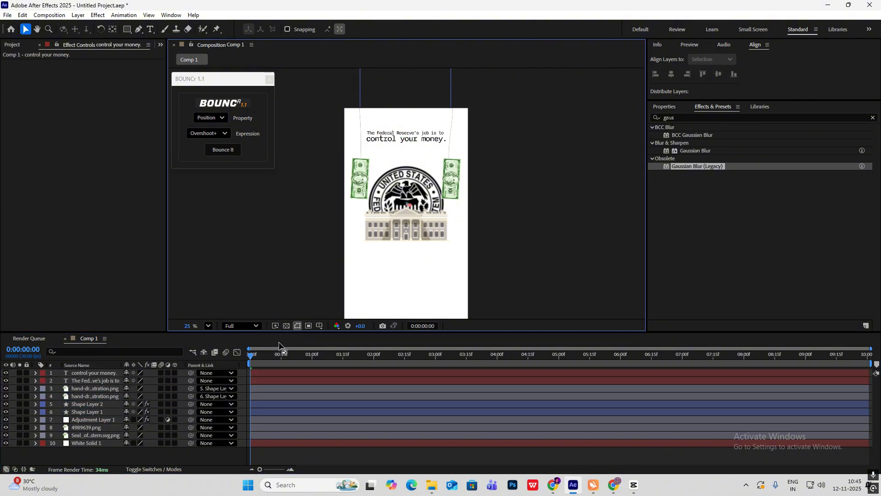
mouse_move(249, 356)
left_mouse_down()
mouse_move(292, 359)
mouse_move(239, 360)
left_mouse_up()
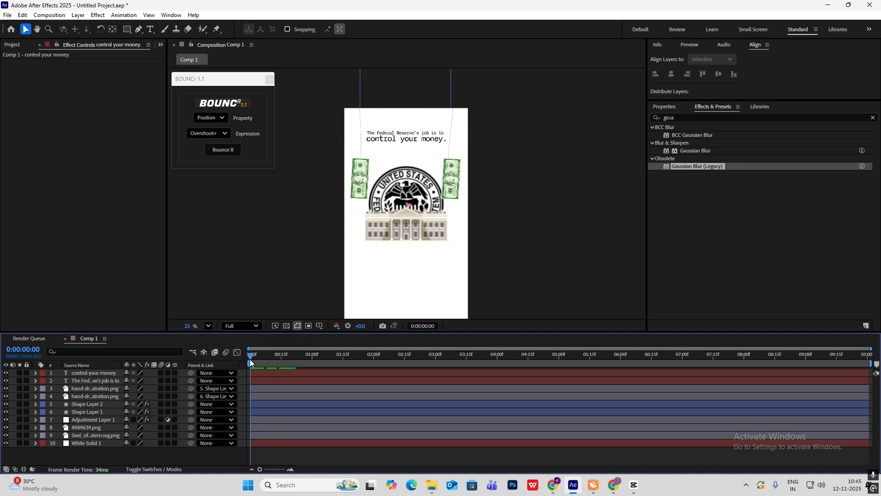
left_click_drag(250, 358, 229, 361)
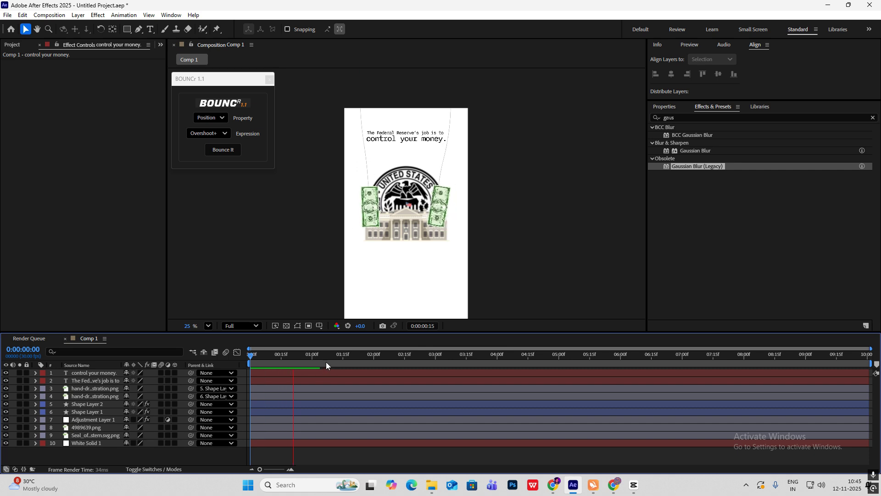
- Add Position keyframes to Shape Layer 1 and Shape Layer 2 at 0:00:02:12
left_click(356, 355)
left_click_drag(356, 356, 398, 362)
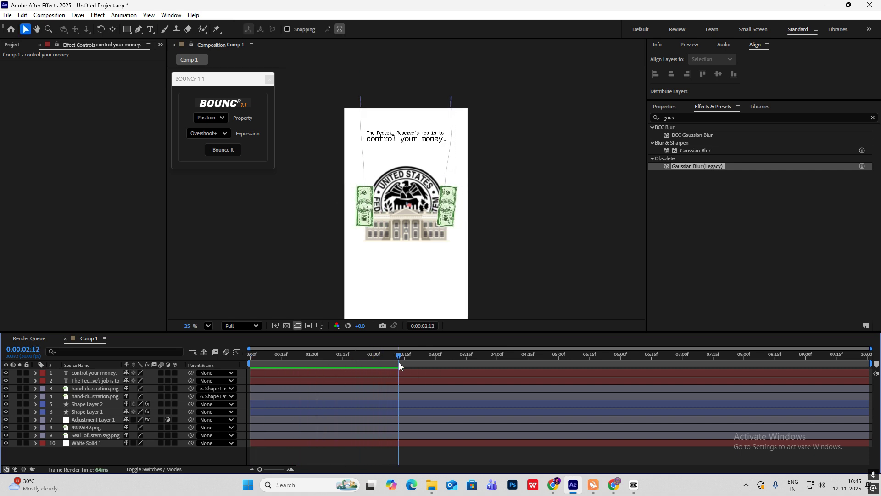
left_click(99, 389)
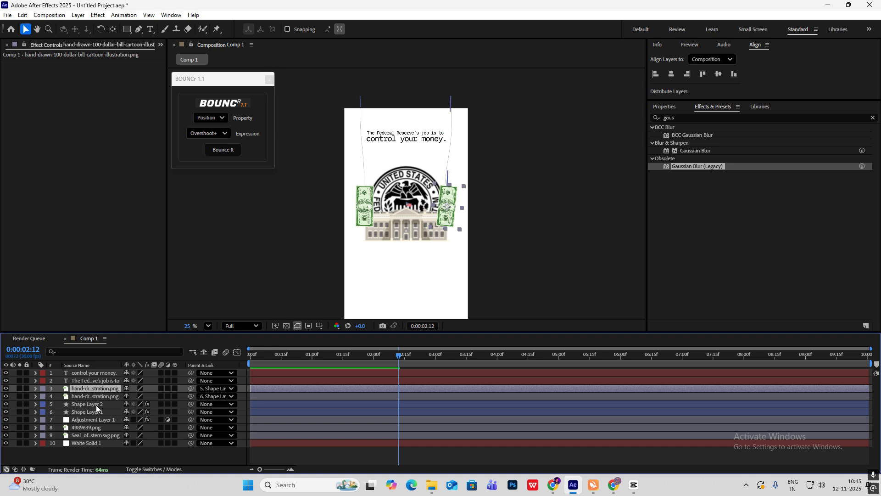
left_click(96, 405)
left_click(97, 411, "shift")
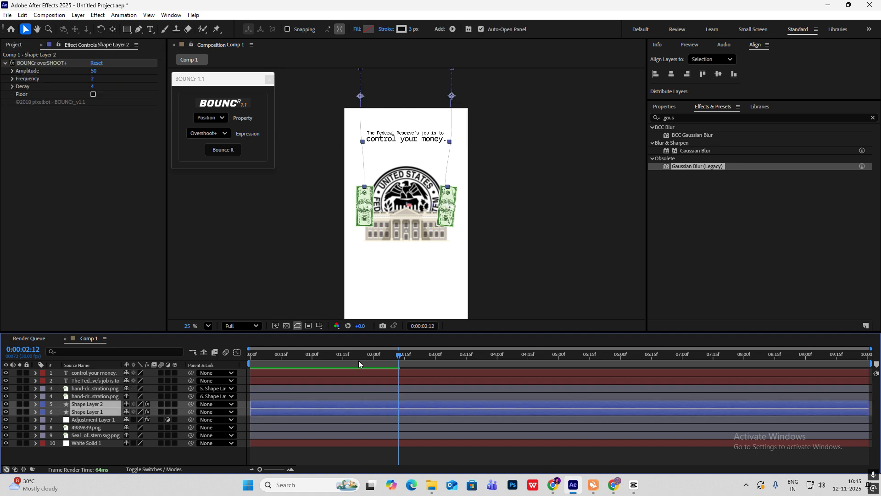
key("p")
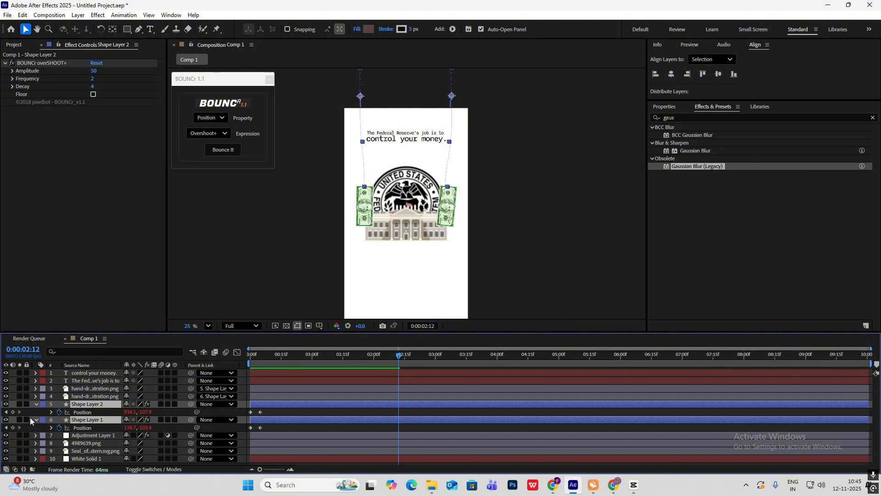
left_click(13, 412)
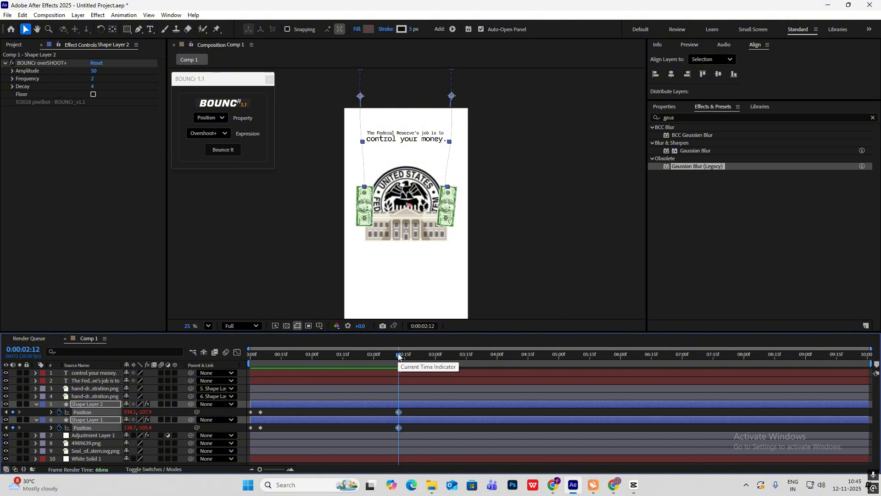
- At 0:00:02:29, keyframe Shape Layer 2 beyond the composition's right edge, with its Position X at about 1344
left_click_drag(398, 355, 434, 362)
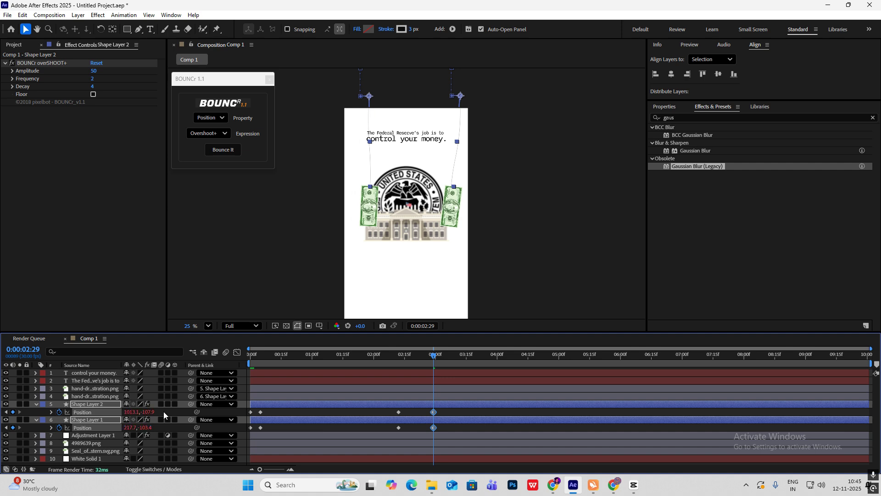
left_click(161, 412)
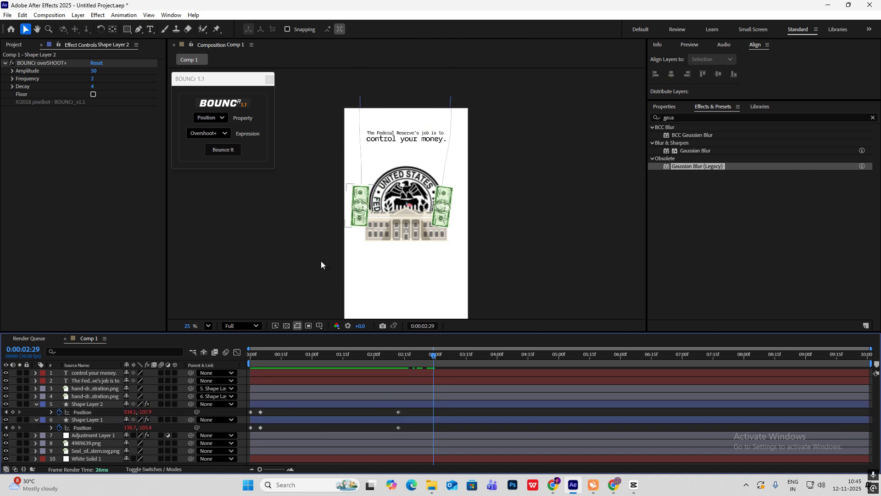
left_click_drag(133, 411, 318, 408)
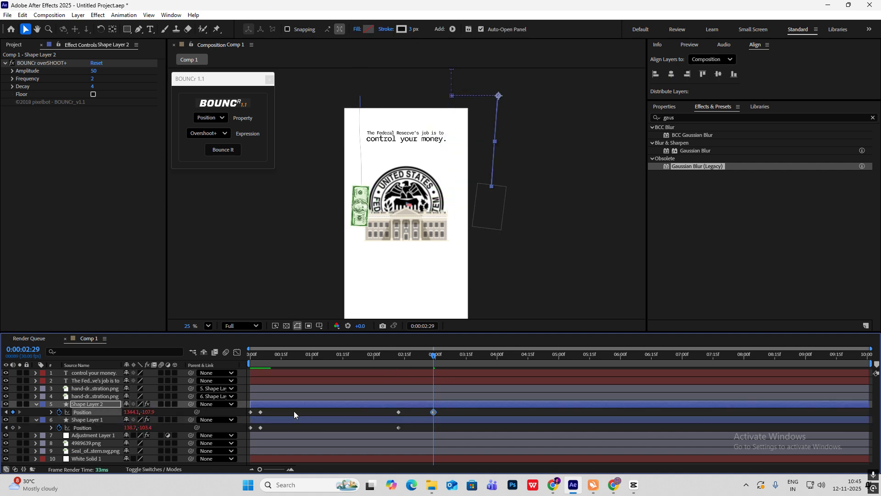
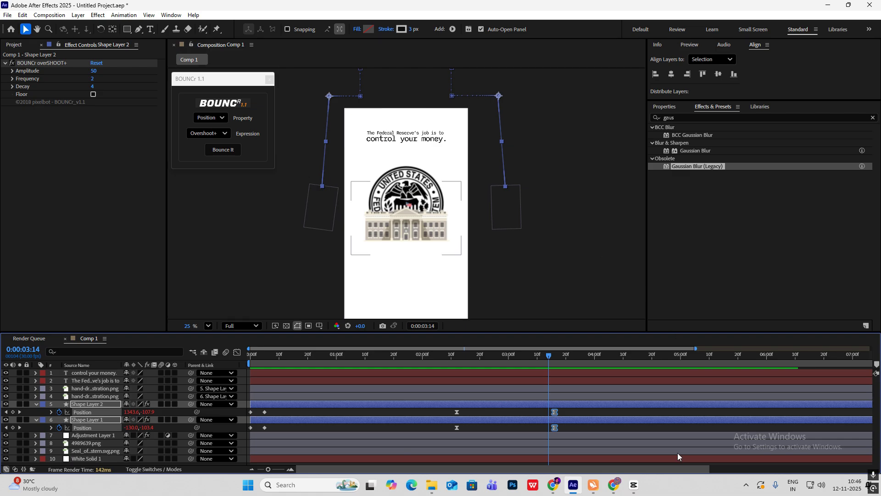
- Check the reference frame in CapCut, return to After Effects, and add a camera layer to Comp 1
left_click(633, 485)
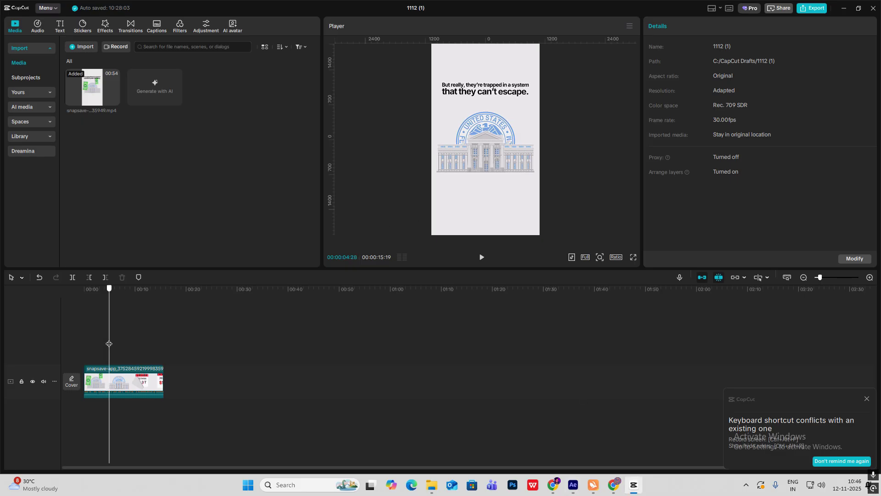
key("alt+Tab")
right_click(84, 334)
mouse_move(139, 341)
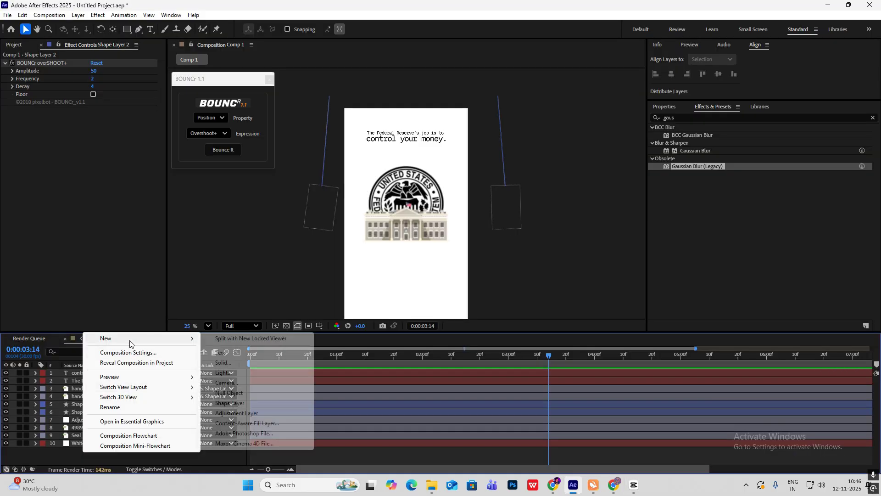
left_click(227, 384)
left_click(555, 335)
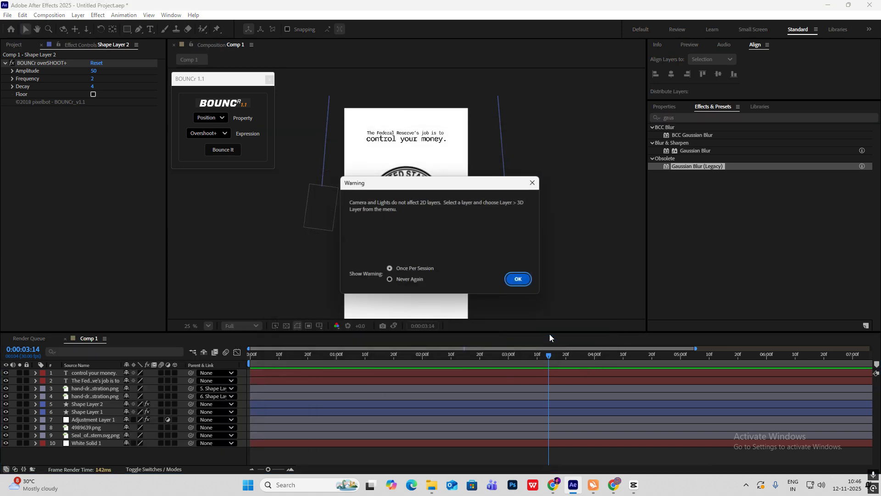
left_click(518, 278)
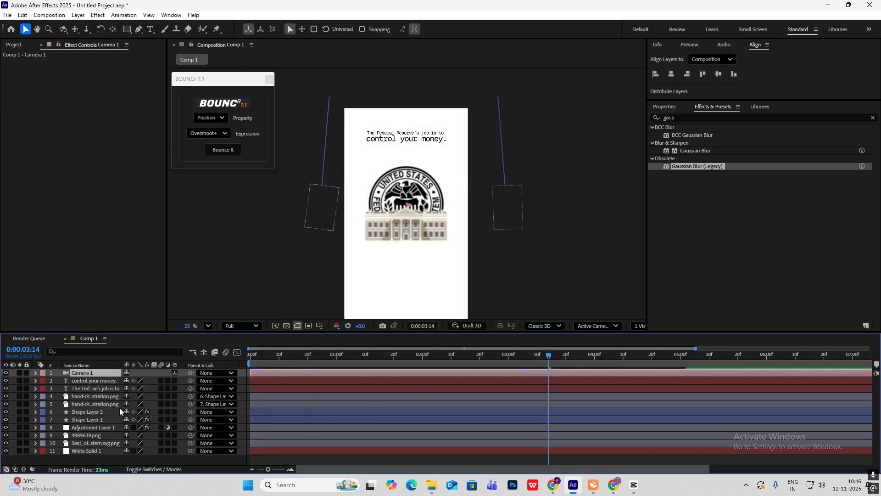
- Add a null object to Comp 1 and rename it "cam control"
right_click(107, 458)
mouse_move(139, 349)
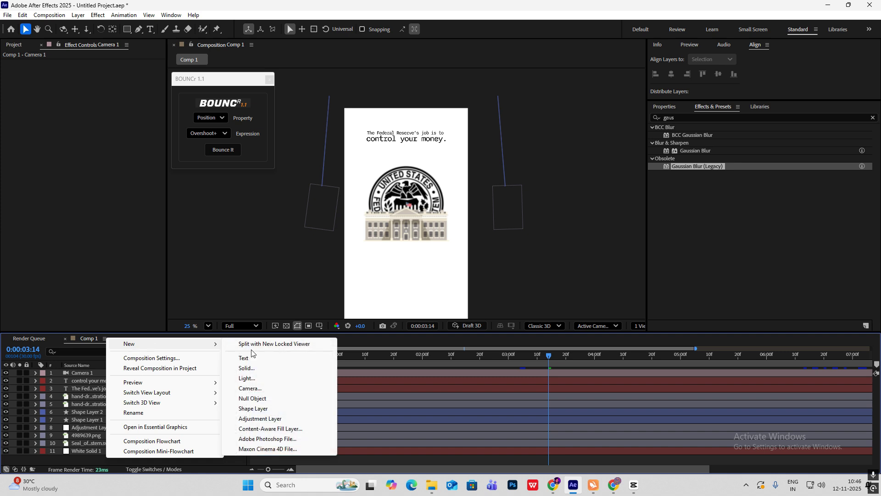
left_click(259, 398)
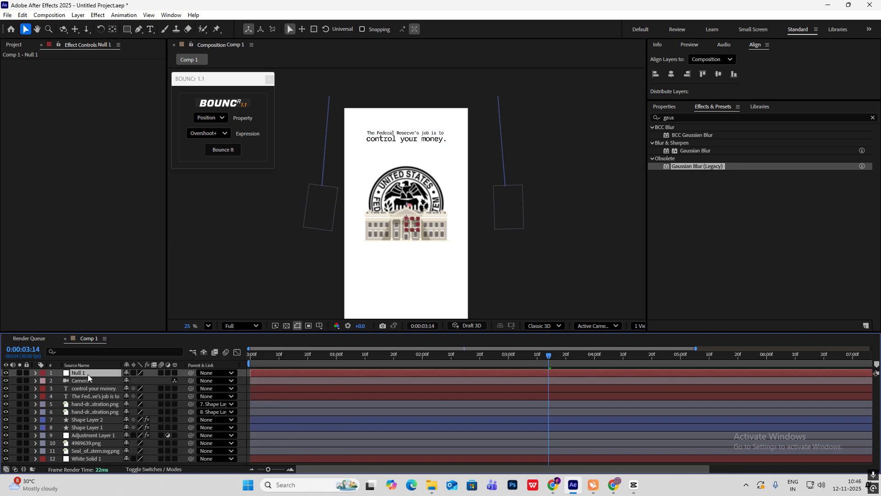
key("Return")
type("cam control")
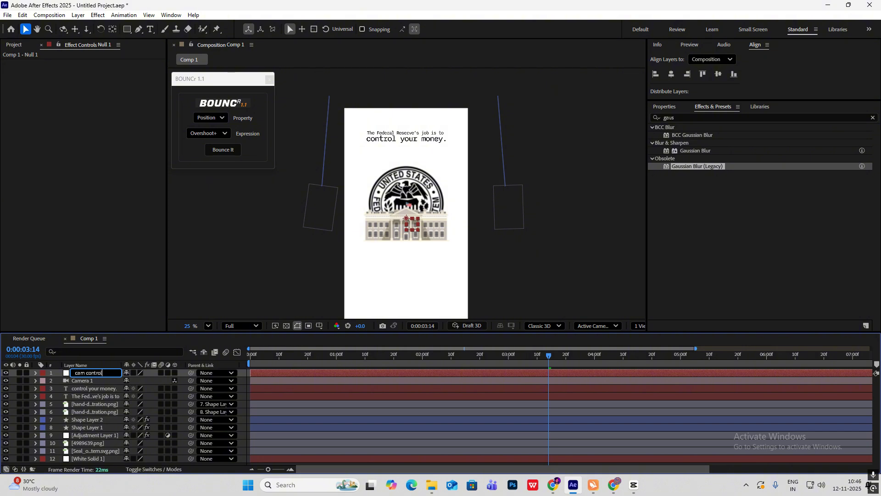
key("Return")
- Make the cam control null and the text, image, shape and adjustment layers 3D, and parent Camera 1 to cam control
left_click(174, 372)
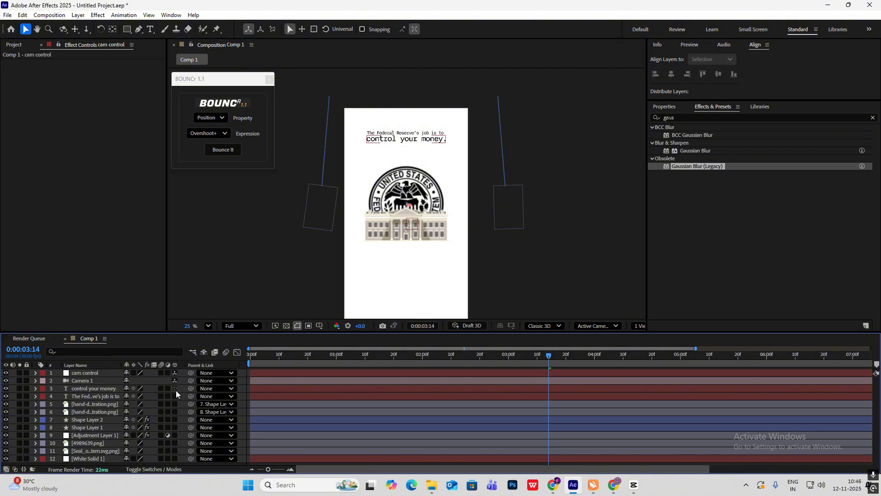
left_click_drag(175, 390, 167, 460)
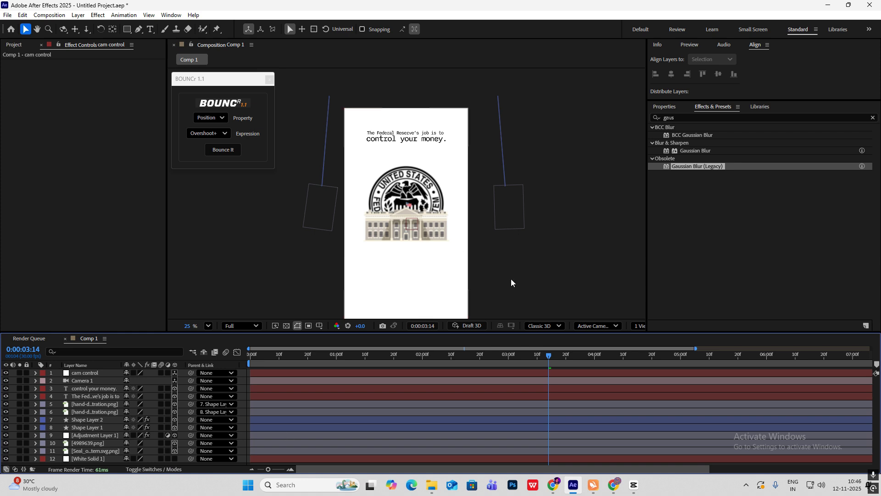
left_click(533, 252)
left_click_drag(190, 381, 99, 375)
- Keyframe cam control's Position at 0:00:02:17, and at 0:00:03:19 set it to about 540, 821, 209
left_click_drag(549, 356, 469, 362)
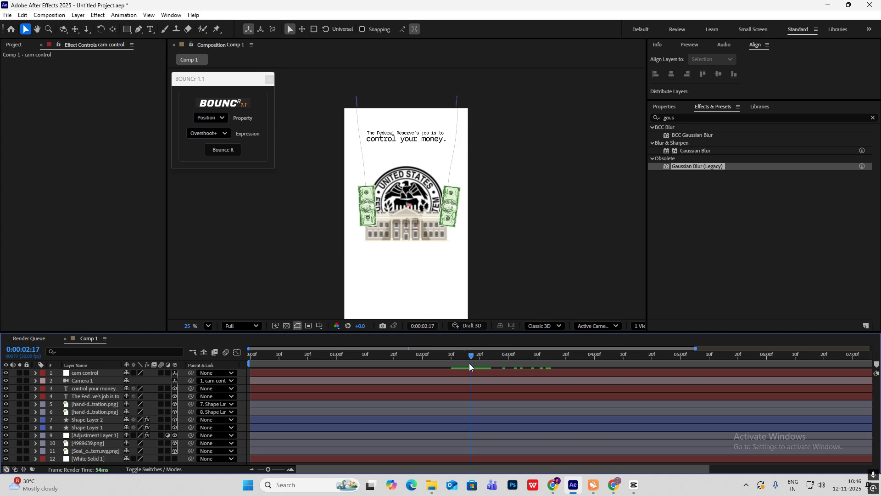
left_click(92, 375)
key("alt+shift+p")
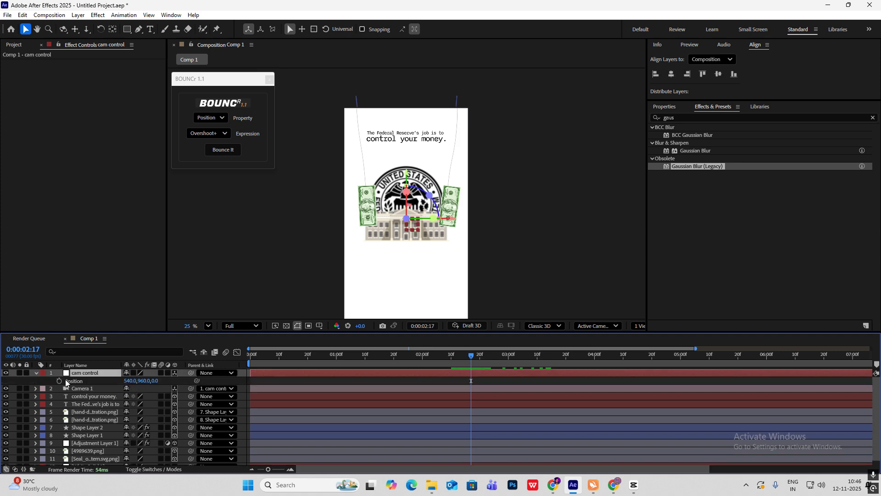
left_click_drag(471, 355, 565, 363)
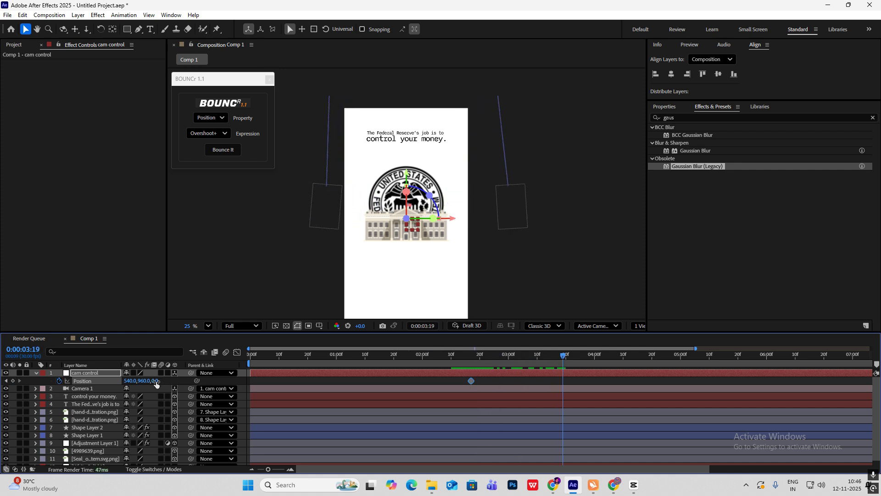
left_click_drag(156, 384, 244, 374)
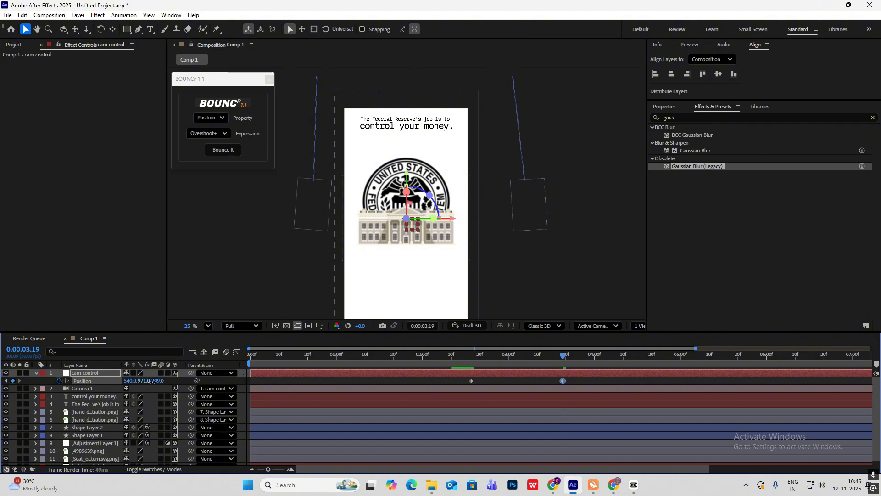
left_click_drag(145, 380, 76, 385)
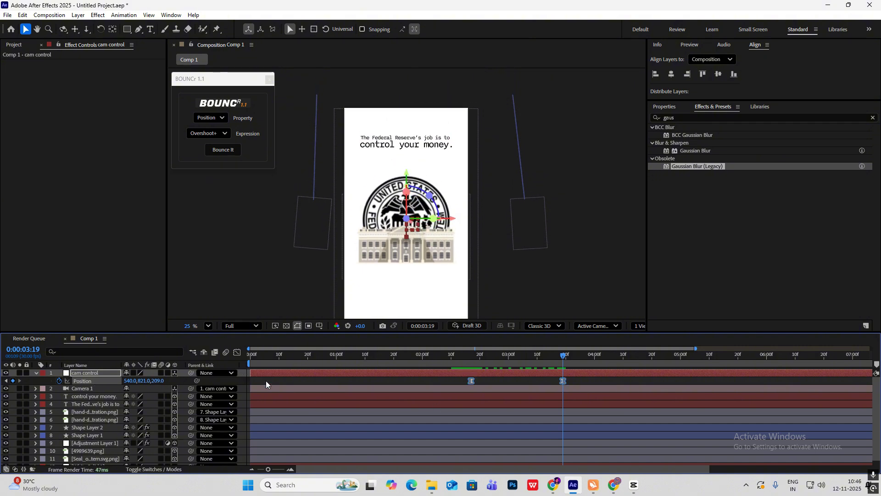
- Lengthen the slowdown into cam control's final Position keyframe in the speed graph, and preview the move from 0:00:02:17
left_click(237, 351)
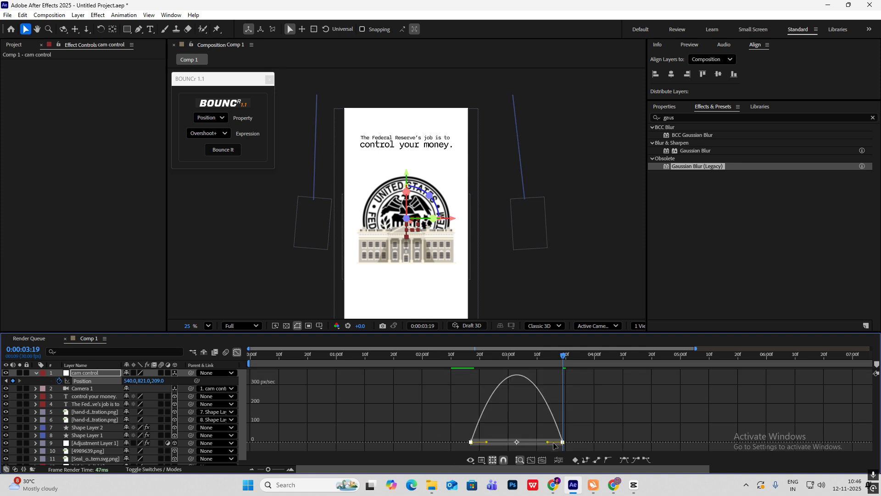
left_click_drag(547, 443, 513, 445)
key("shift+F3")
left_click_drag(531, 358, 471, 357)
key("space")
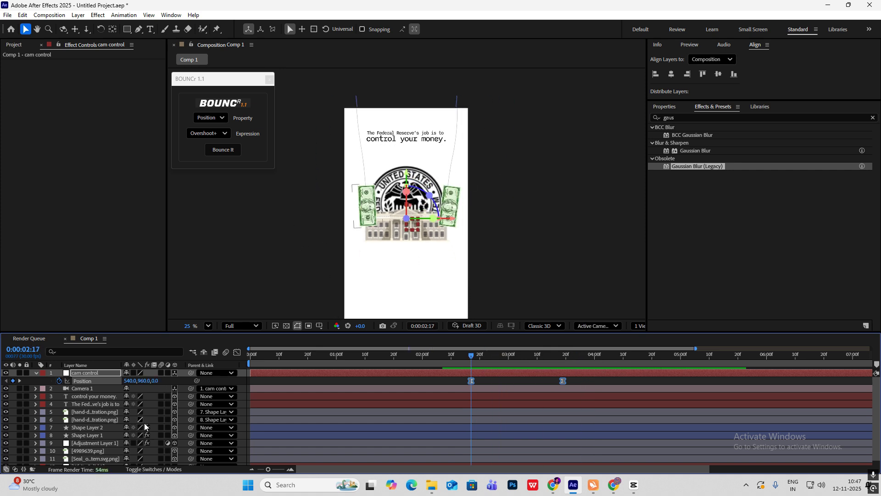
- Keyframe Adjustment Layer 1's Gaussian Blur Blurriness at 7.5 at 0:00:02:17 and at 0 at 0:00:03:03
scroll(108, 432, "down", 2)
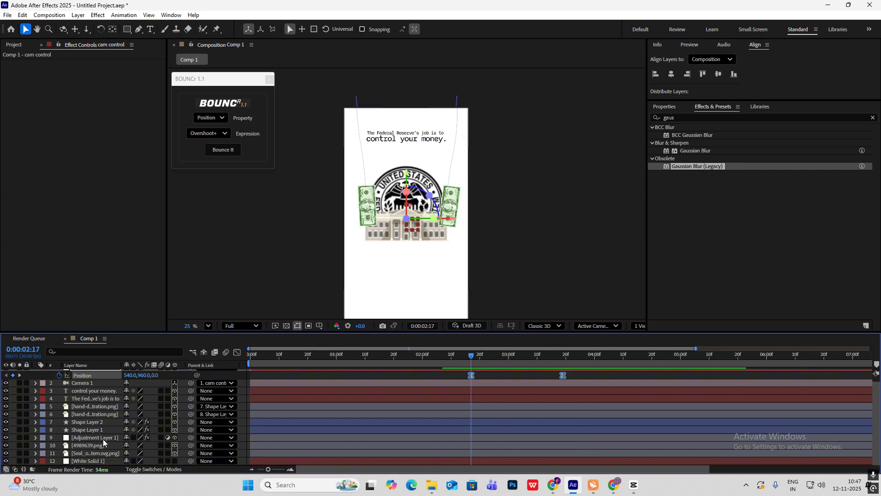
left_click(103, 441)
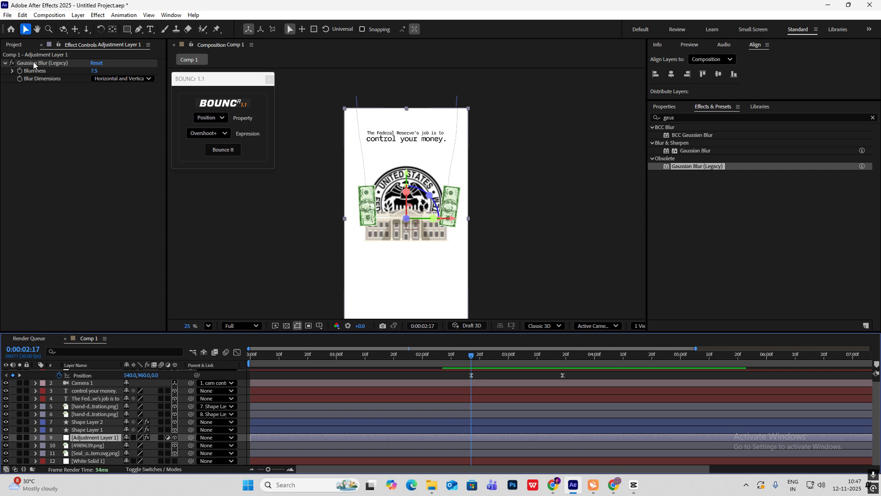
left_click(21, 72)
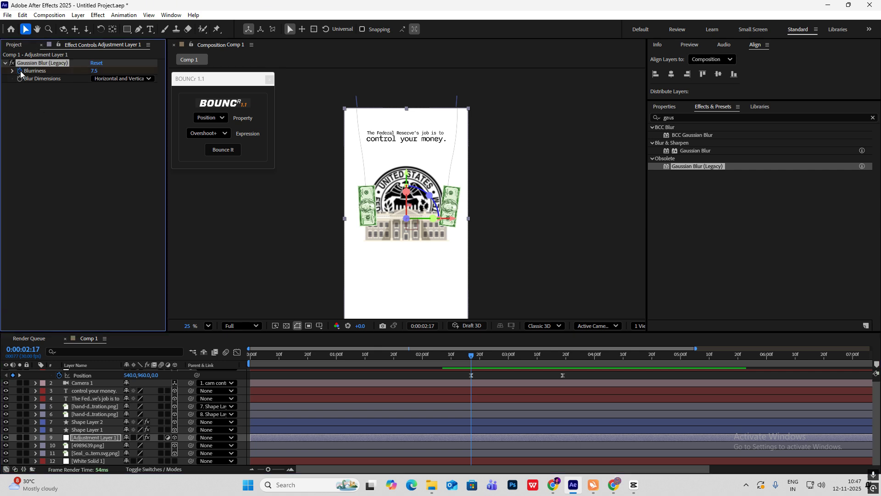
key("u")
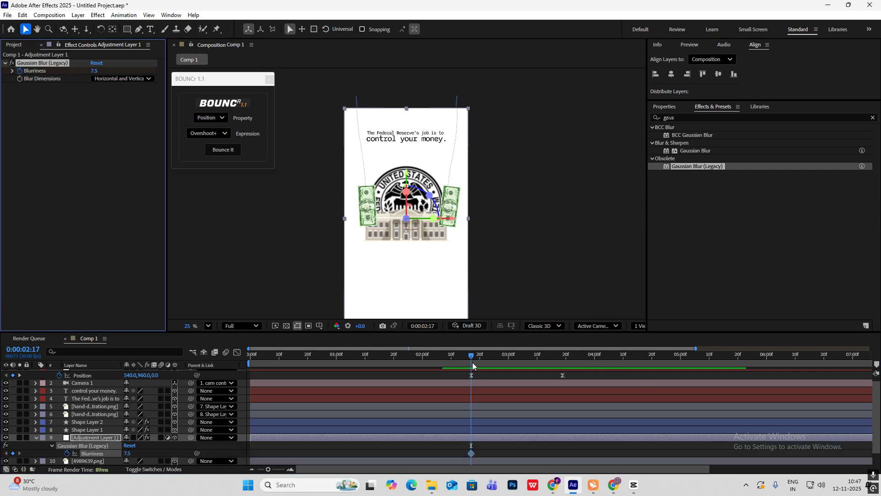
left_click_drag(472, 362, 518, 371)
scroll(92, 454, "up", 1)
left_click(13, 458)
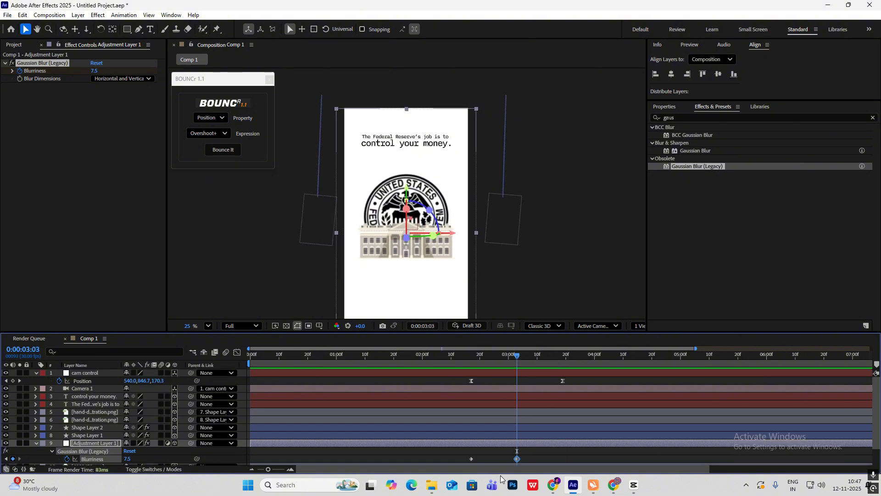
left_click_drag(131, 459, 2, 458)
- Apply Easy Ease to both Blurriness keyframes and preview the blur fade from 0:00:01:19
scroll(335, 438, "down", 1)
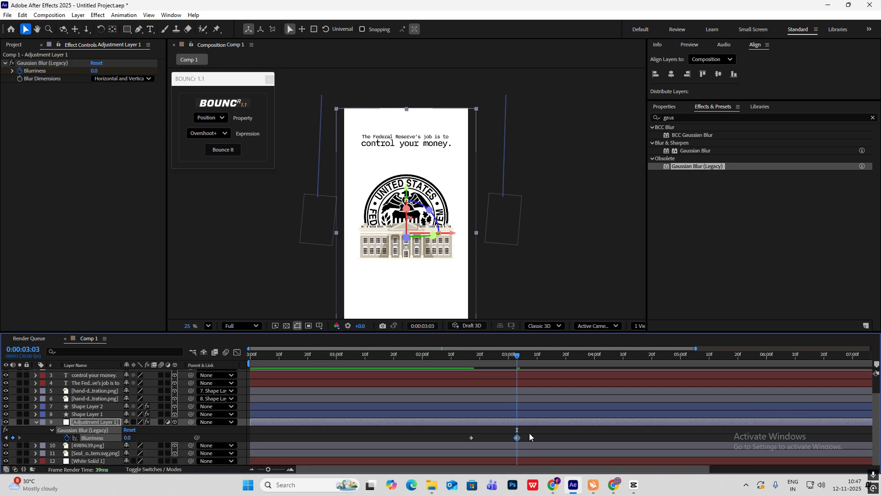
left_click_drag(528, 433, 447, 446)
left_click_drag(514, 358, 390, 359)
key("space")
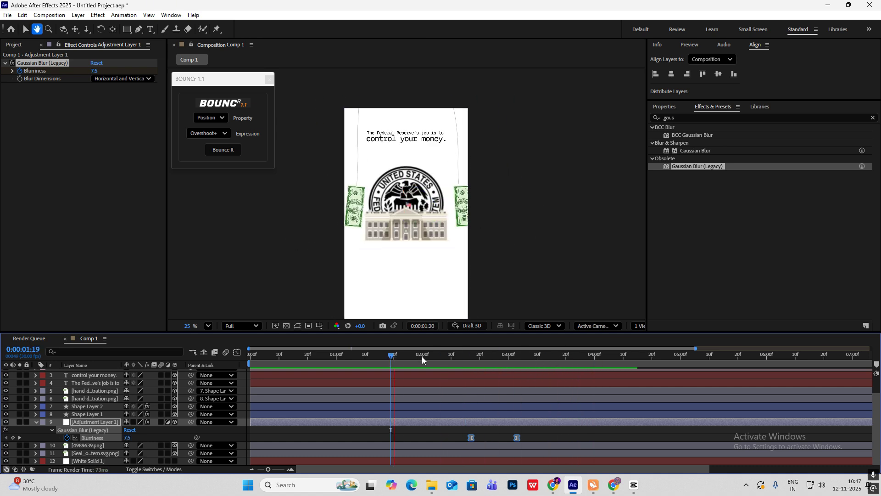
- Switch to CapCut and scrub the reference to around 0:00:04:28 to examine how the caption text changes
key("alt+Tab")
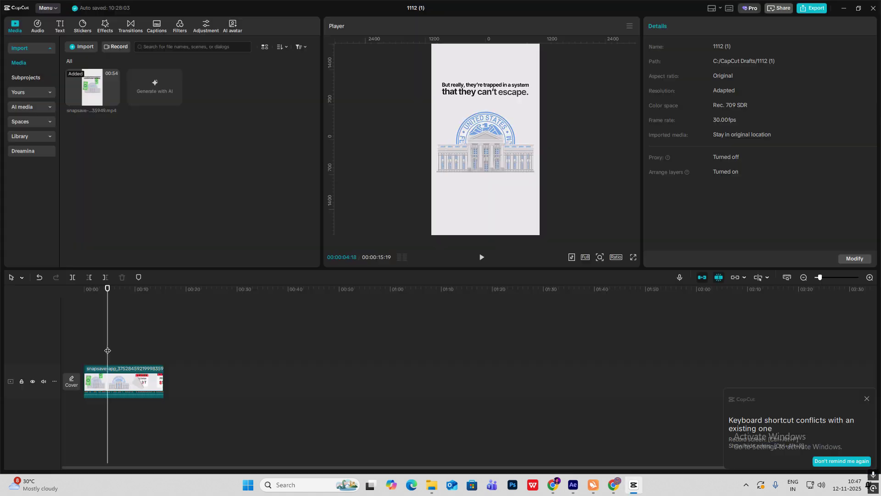
left_click_drag(98, 351, 110, 356)
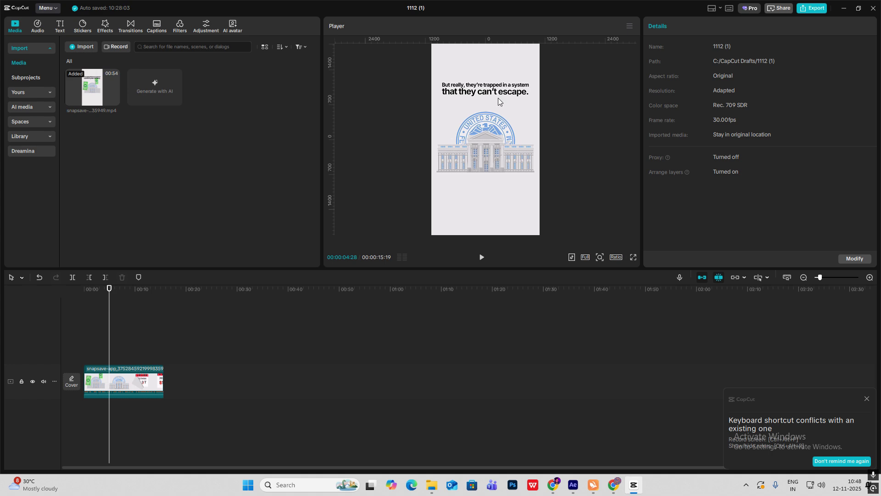
left_click(634, 490)
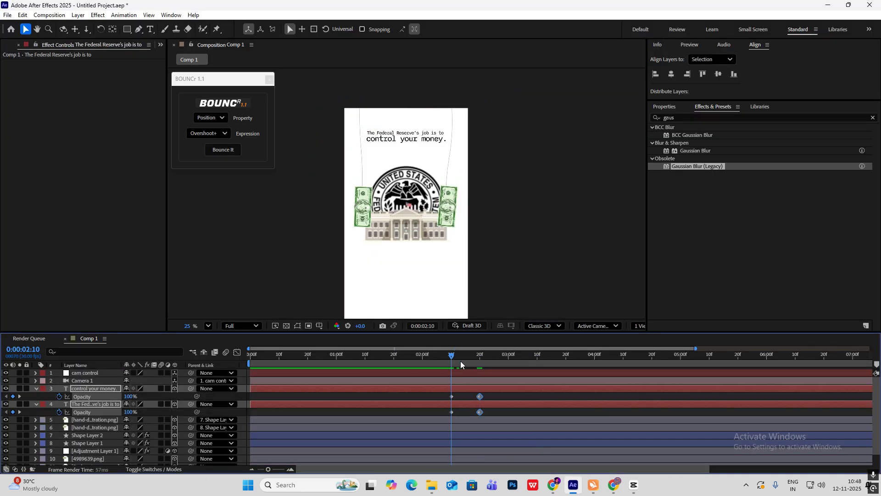
left_click(634, 491)
left_click(634, 490)
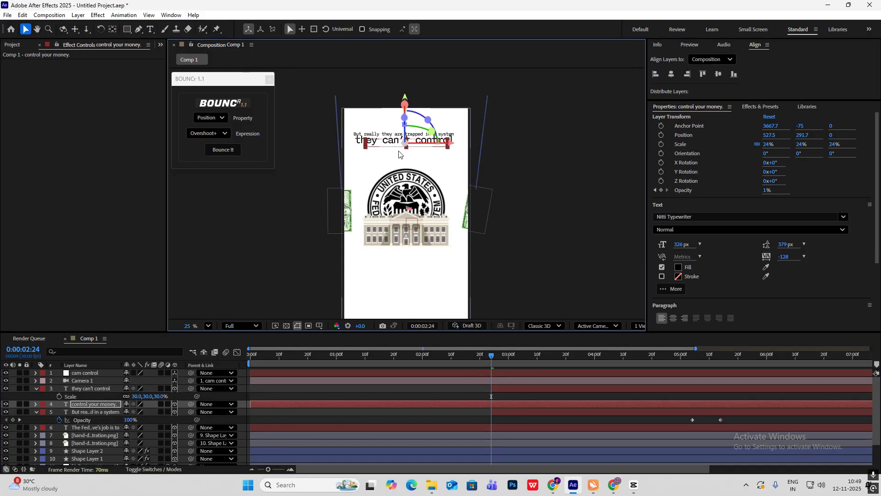
- Collapse the caption layers' open properties and select the "they can't control" layer with the effects search cleared
left_click(36, 388)
left_click(36, 404)
left_click(91, 388)
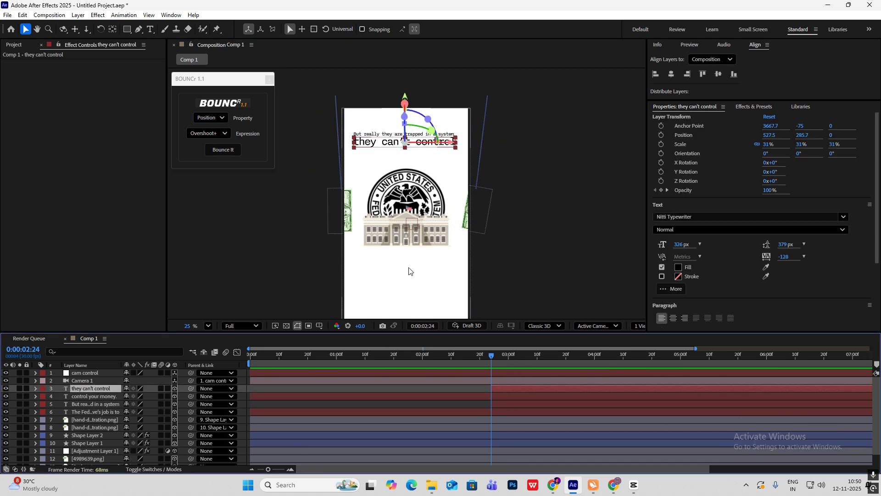
left_click(753, 107)
left_click(872, 118)
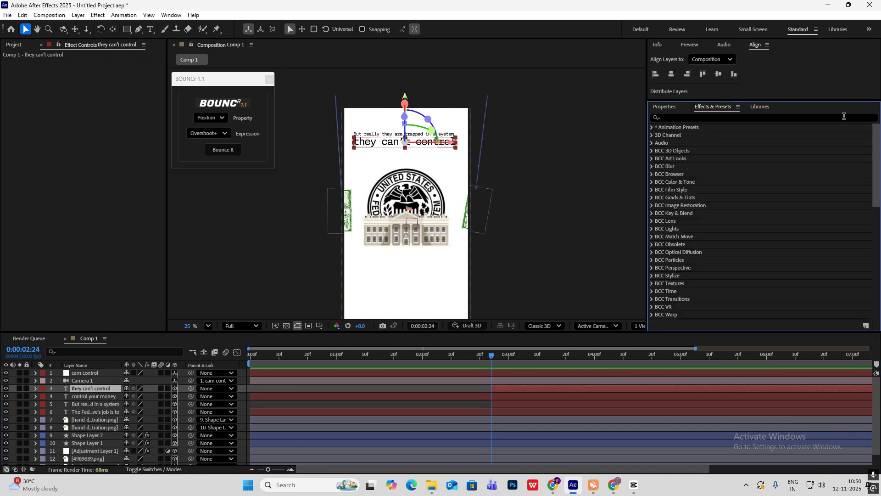
- Apply the Fade Up Words preset from the Animate In text presets to the "they can't control" layer
left_click(652, 128)
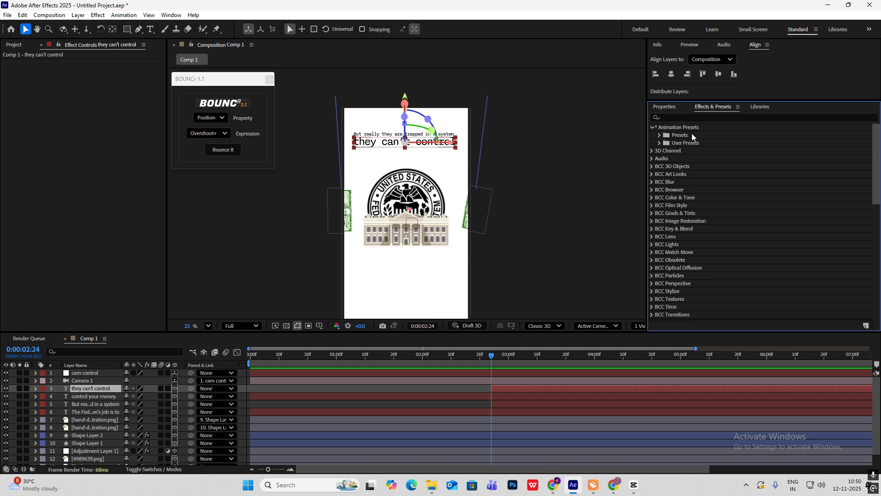
left_click(660, 143)
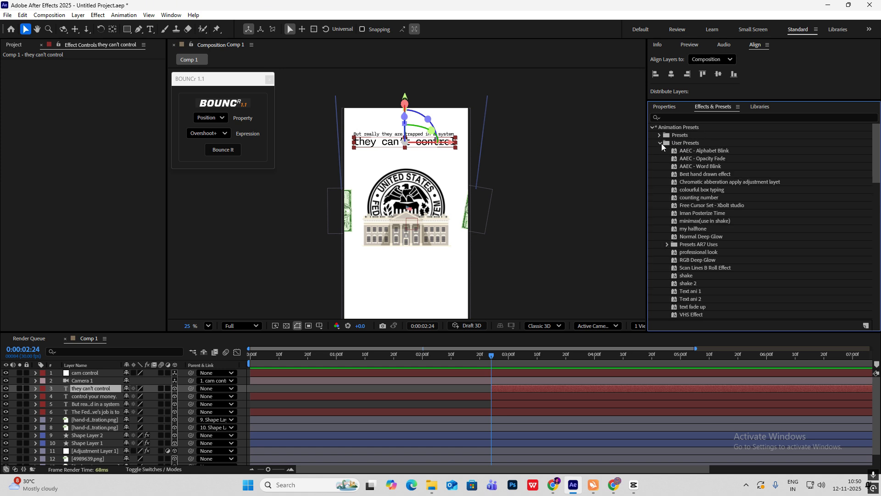
left_click(660, 144)
left_click(660, 135)
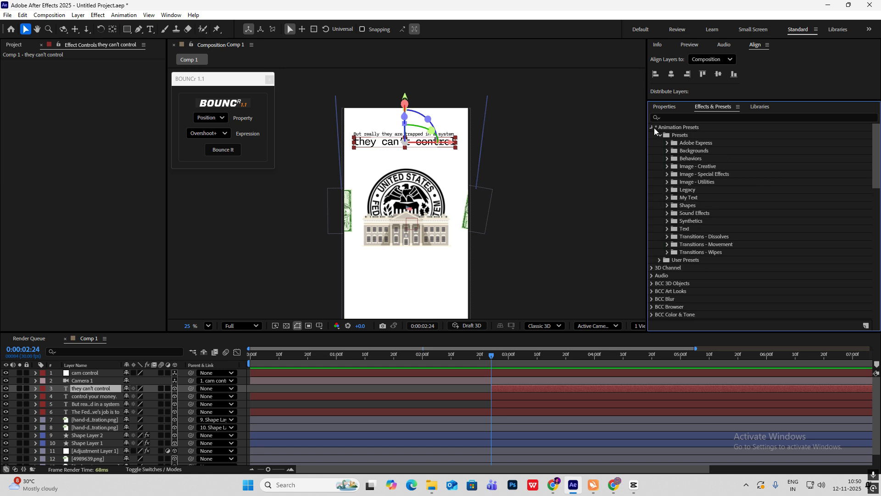
left_click(653, 128)
left_click(653, 128)
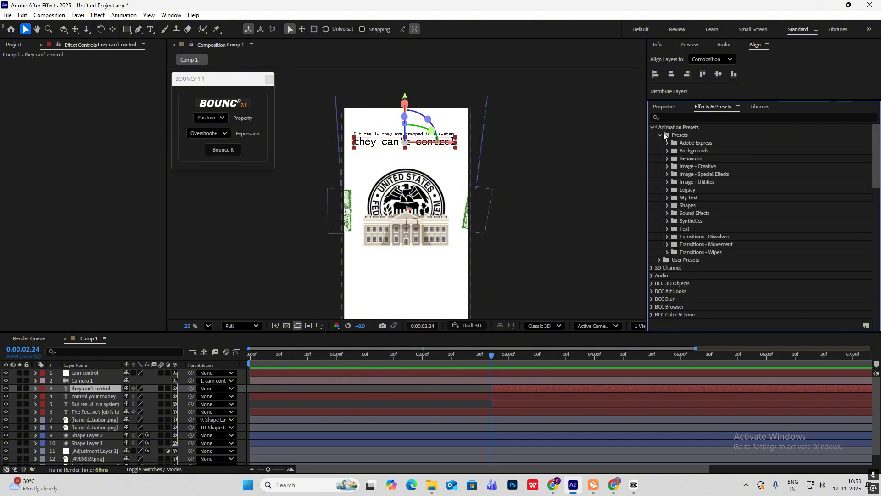
left_click(668, 229)
scroll(702, 207, "down", 1)
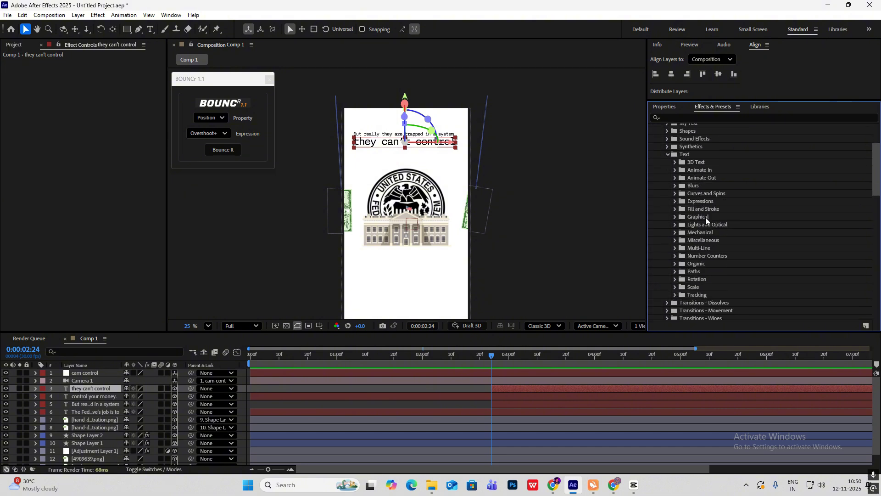
left_click(676, 170)
scroll(730, 203, "down", 2)
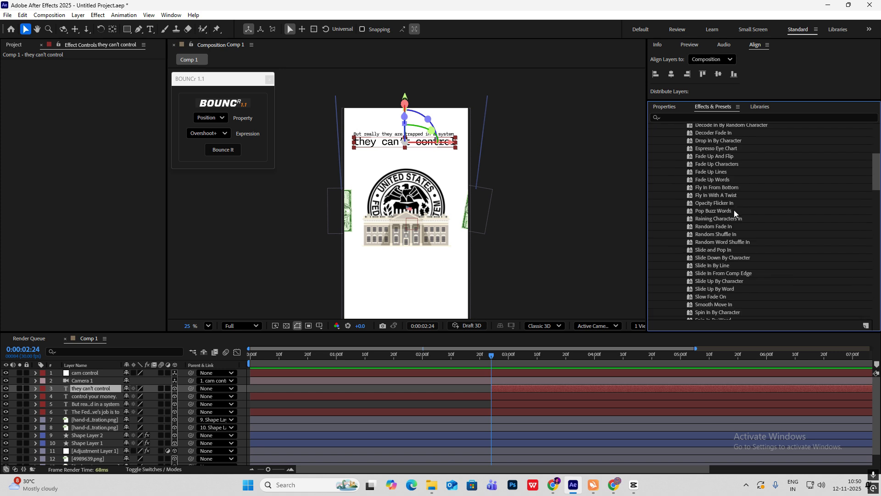
scroll(714, 203, "up", 1)
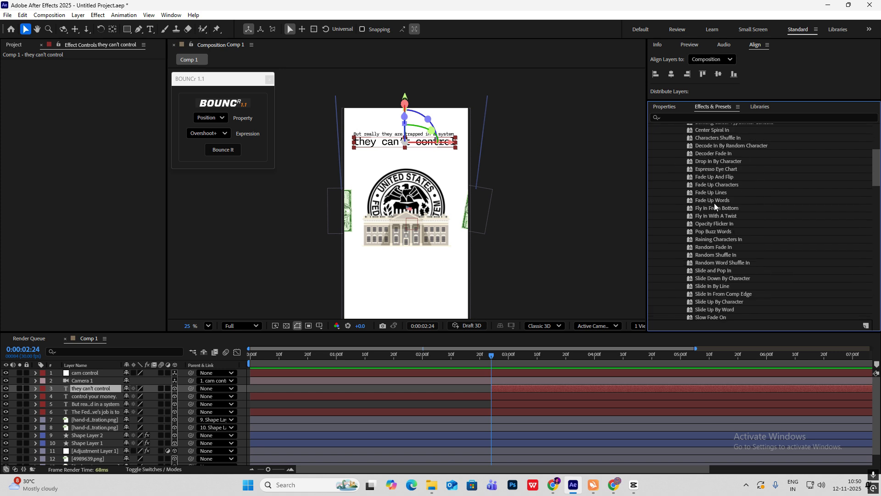
left_click_drag(712, 199, 540, 385)
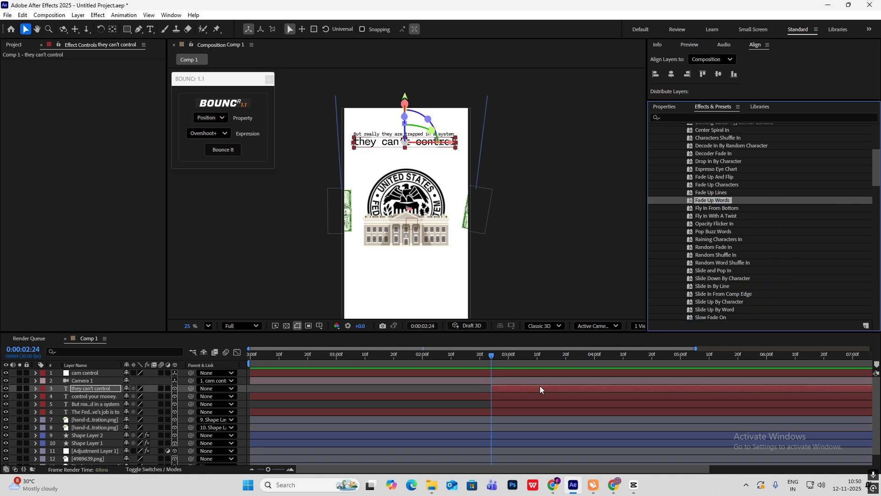
- Preview the word-by-word fade on "they can't control" and return the playhead to 0:00:02:24
key("space")
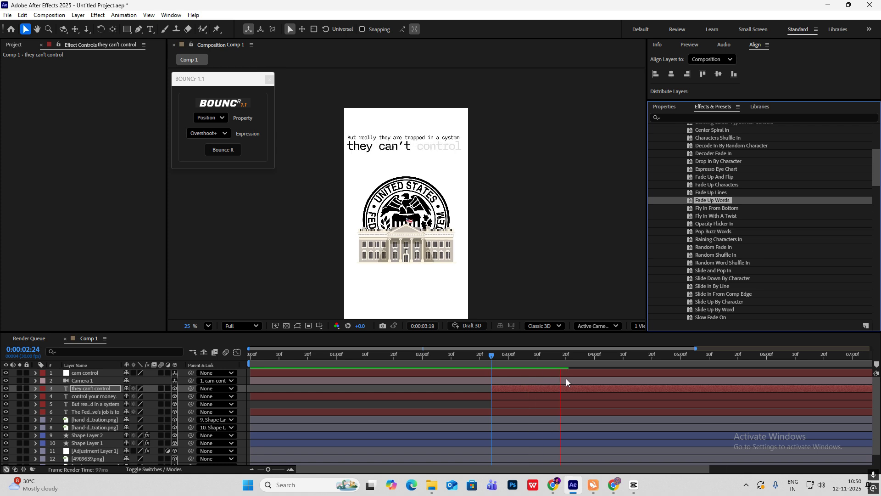
key("space")
left_click_drag(596, 356, 569, 356)
left_click(488, 359)
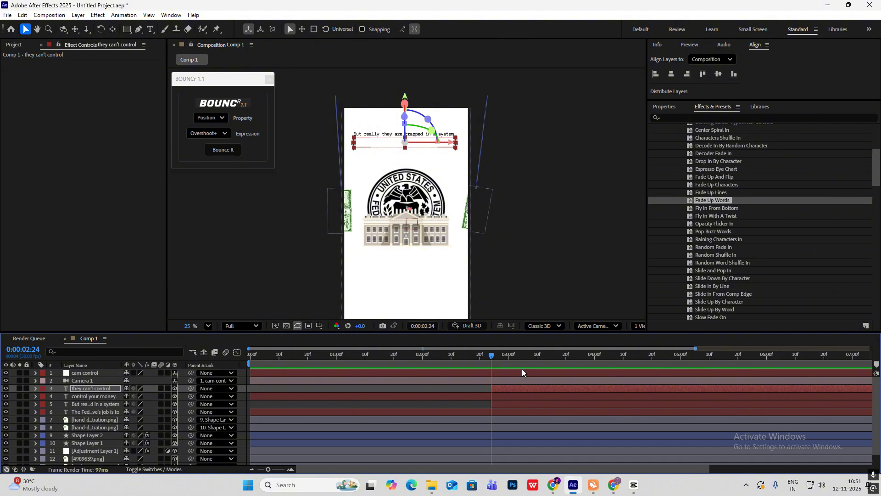
- Apply the Fade Up Words preset to the "But really they are trapped in a system" layer at 0:00:02:24 and preview it
left_click(498, 404)
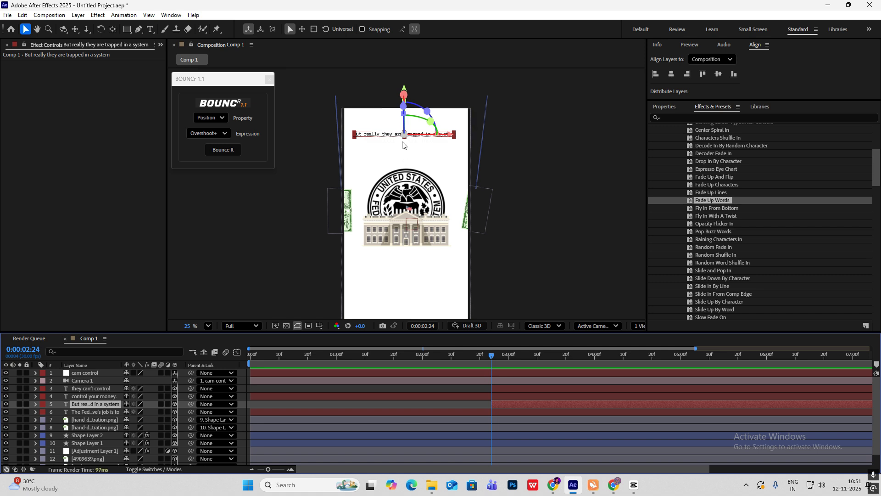
left_click_drag(720, 201, 527, 403)
left_click(491, 358)
key("space")
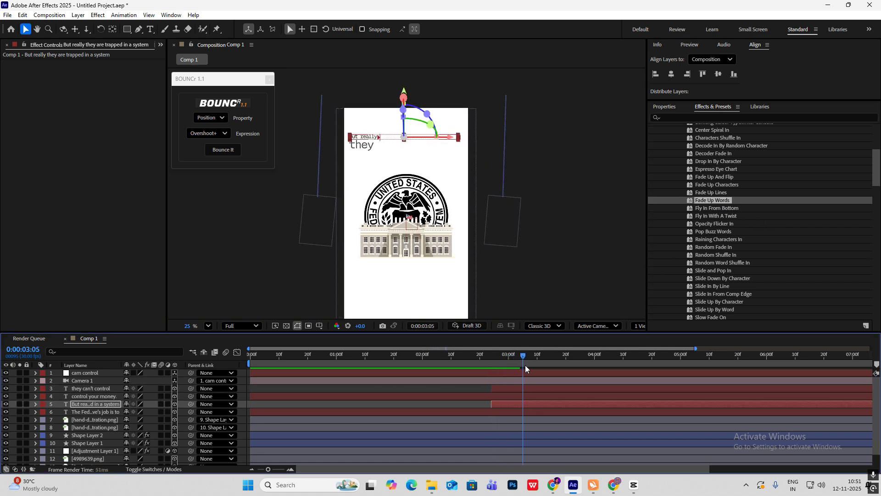
- Delay the "they can't control" layer to start at about 0:00:03:13 and preview both captions in sequence
left_click_drag(513, 388, 568, 388)
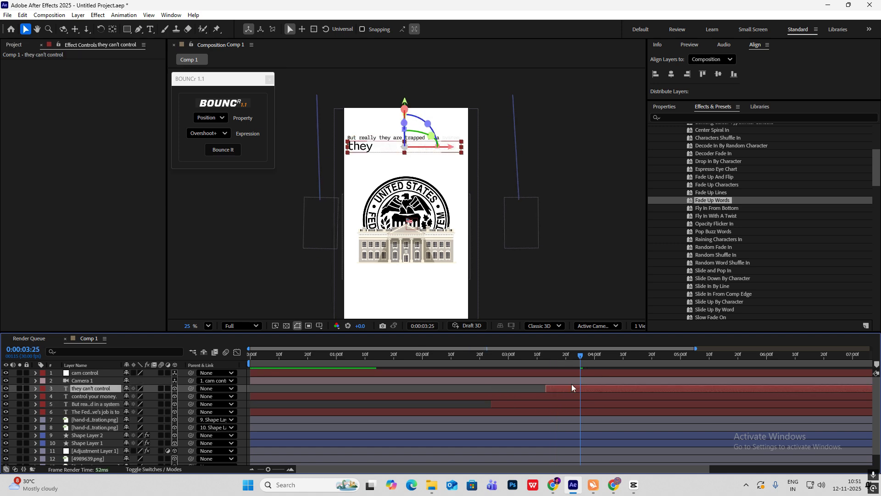
left_click_drag(551, 357, 488, 358)
key("space")
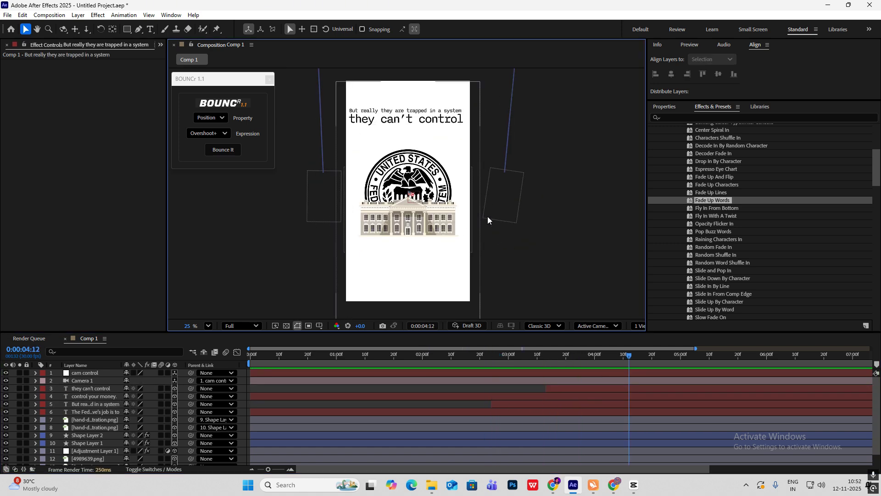
- Switch to CapCut, enlarge the reference preview and examine the building at 0:00:04:18, then return to After Effects
left_click(636, 489)
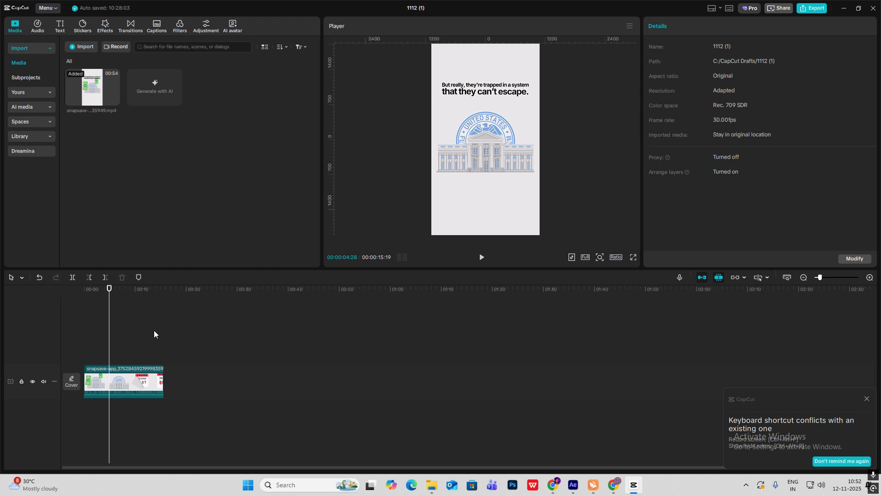
left_click(600, 257)
left_click_drag(583, 272, 608, 273)
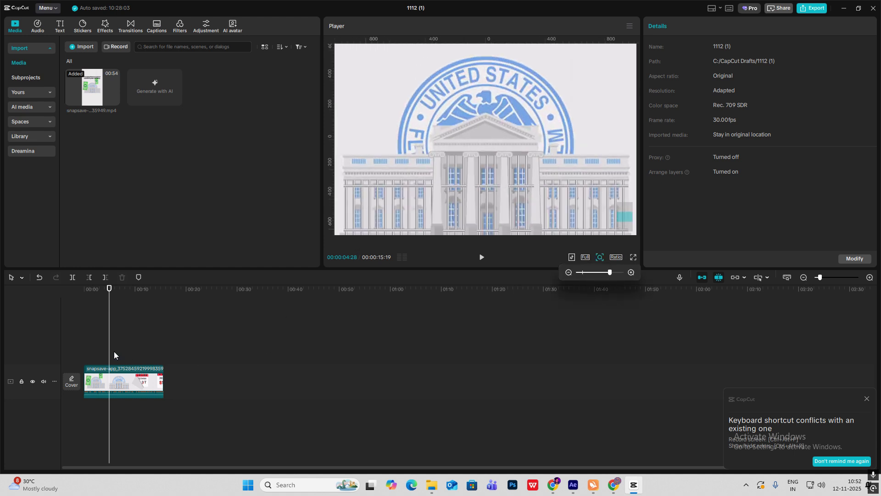
mouse_move(110, 354)
left_mouse_down()
mouse_move(96, 359)
mouse_move(108, 359)
left_mouse_up()
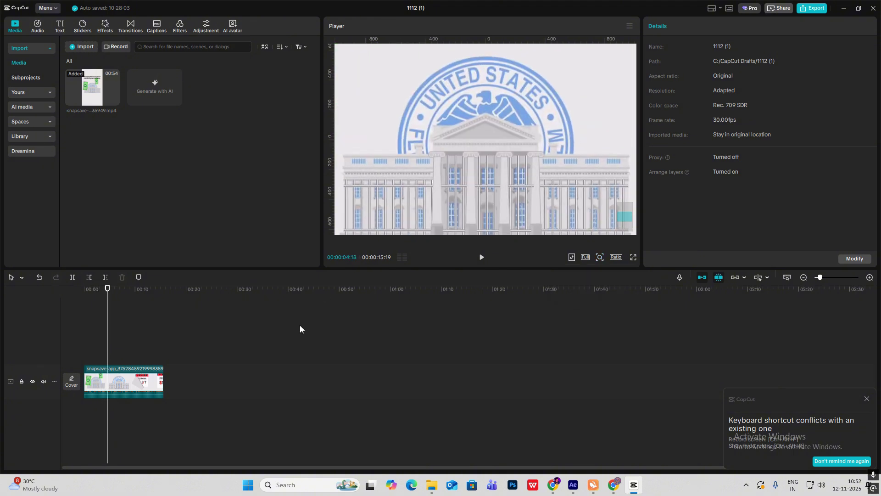
left_click(632, 488)
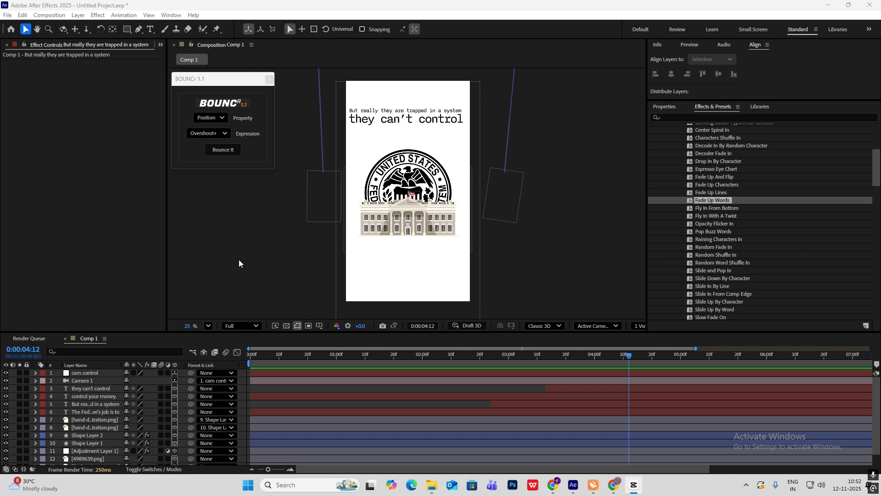
- Make the prison-bars layer 3D, scale it to 40% and move it over the building's left wing
left_click(175, 380)
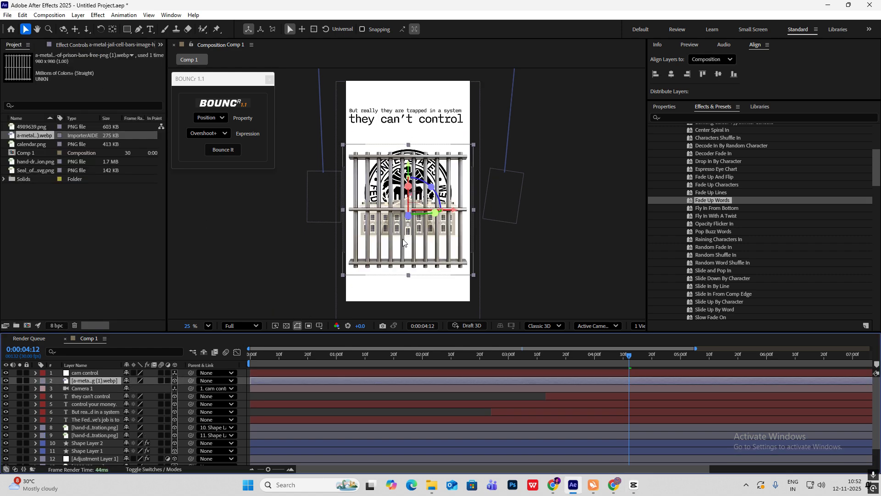
key("s")
left_click_drag(166, 389, 140, 390)
scroll(431, 226, "up", 2)
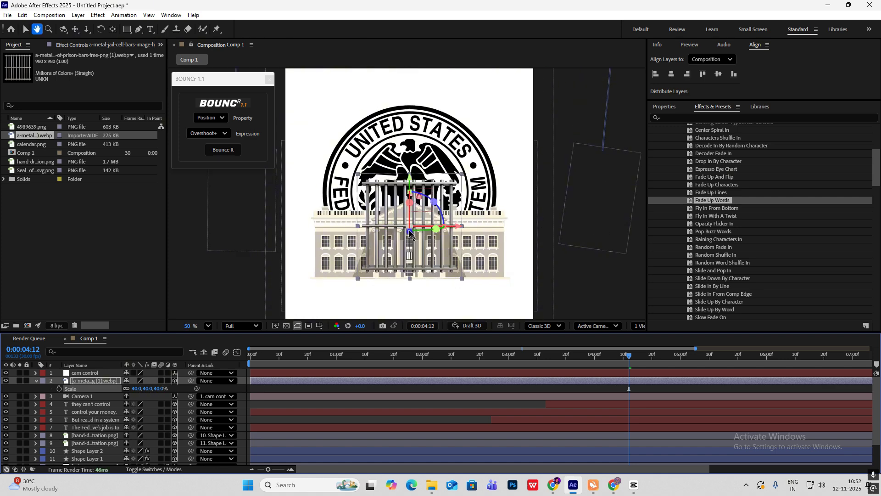
left_click_drag(410, 225, 352, 256)
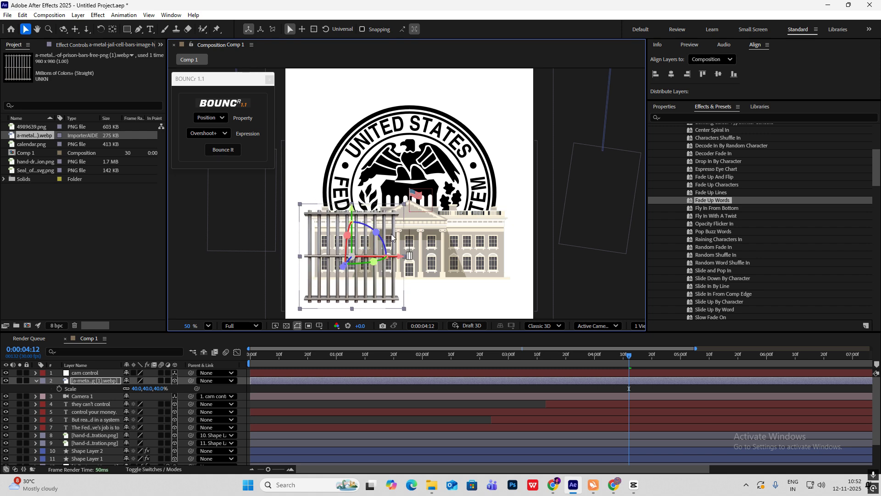
key("space")
left_click_drag(420, 196, 428, 96)
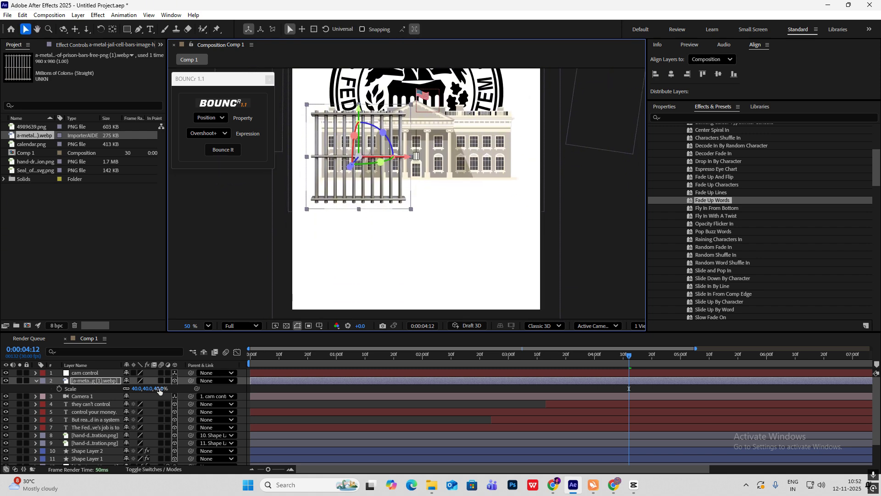
- Fit the prison bars over the left wing's windows, setting their Scale to 24.5% wide and 19.5% high
left_click_drag(159, 390, 140, 388)
scroll(370, 209, "up", 6)
left_click_drag(369, 208, 390, 207)
left_click_drag(137, 388, 136, 389)
left_click(137, 389)
type("24.5")
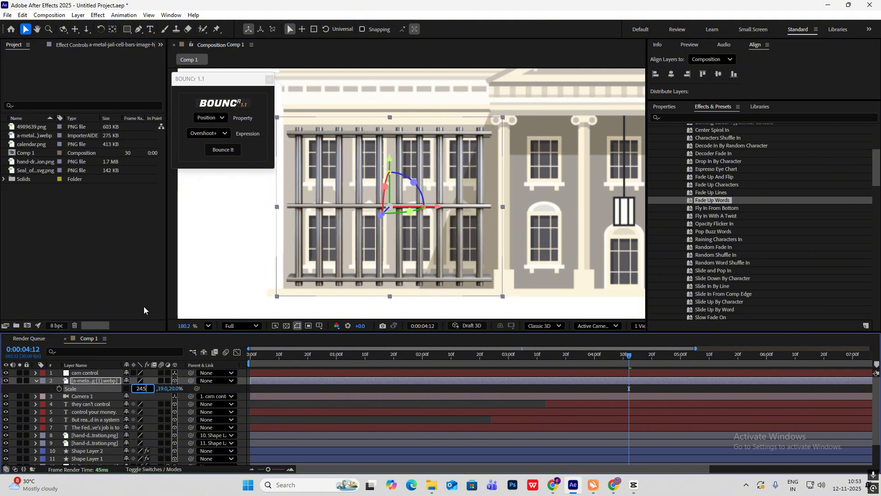
key("Tab")
type("19.5")
key("Return")
scroll(456, 242, "down", 2)
left_click(456, 242)
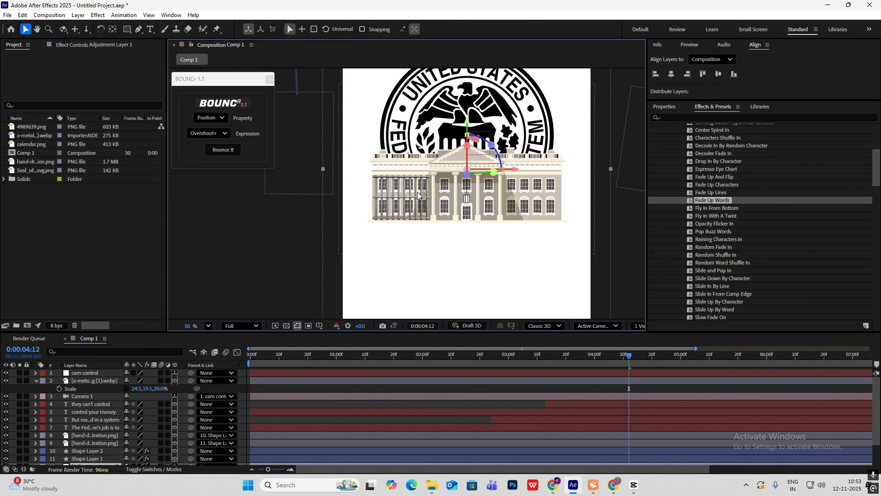
- Move the prison-bars layer's anchor point to the upper edge of the bars, keeping it horizontally centred
scroll(409, 192, "up", 4)
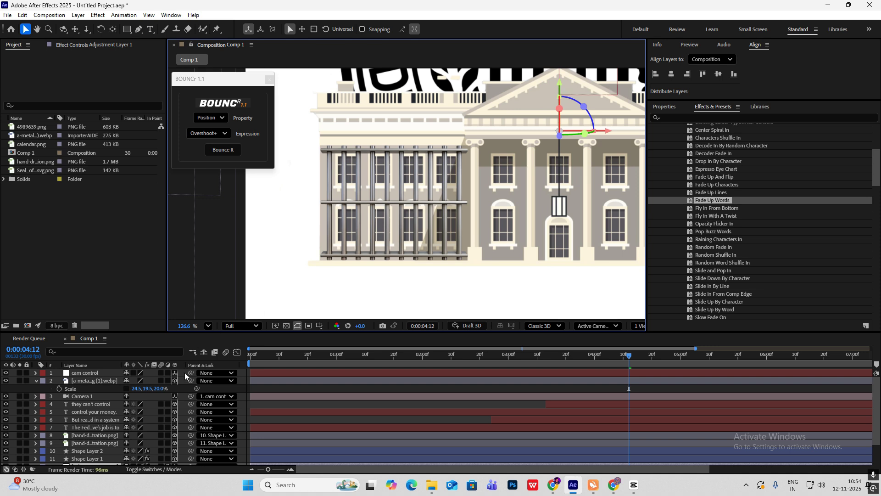
left_click(105, 380)
key("y")
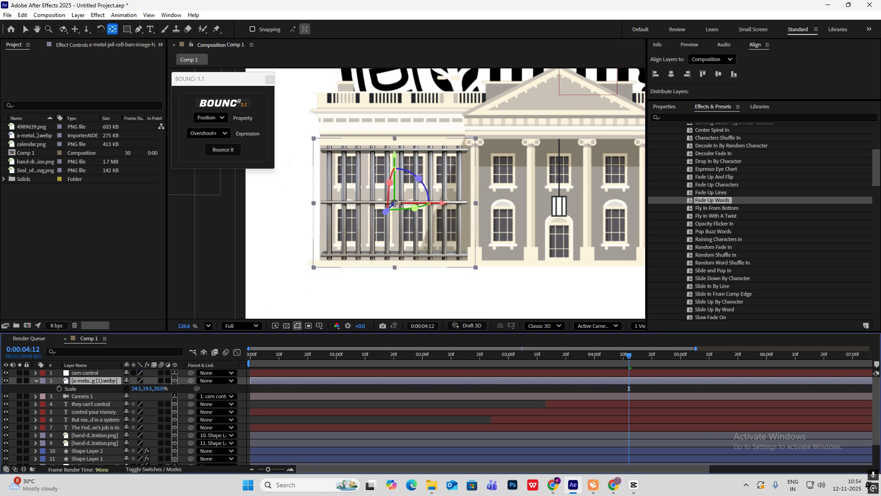
left_click_drag(394, 203, 395, 146)
key("v")
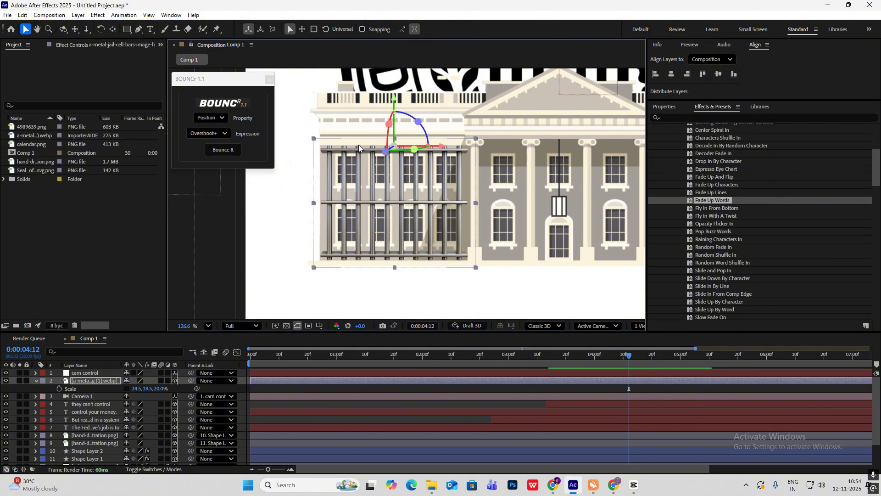
- Keyframe the prison bars' vertical Scale at 0% at 0:00:03:06 and 19.5% at 0:00:03:22, keeping the width at 24.5%
left_click_drag(542, 355, 524, 361)
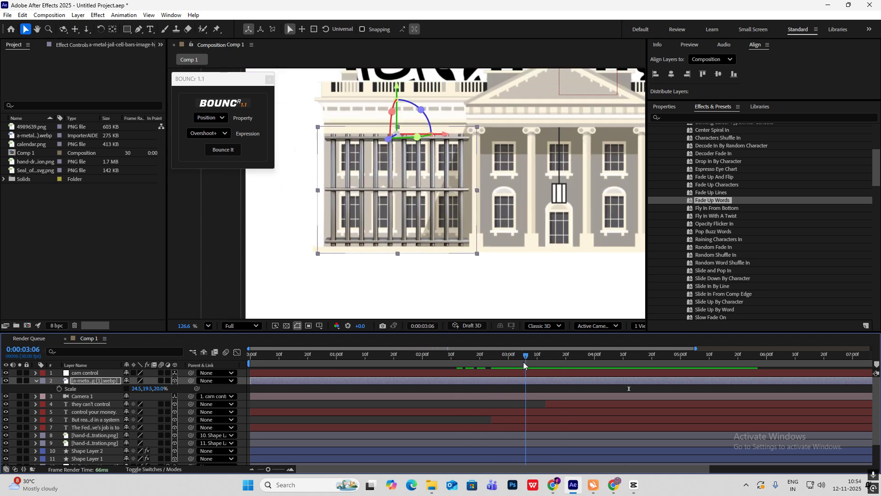
left_click(59, 388)
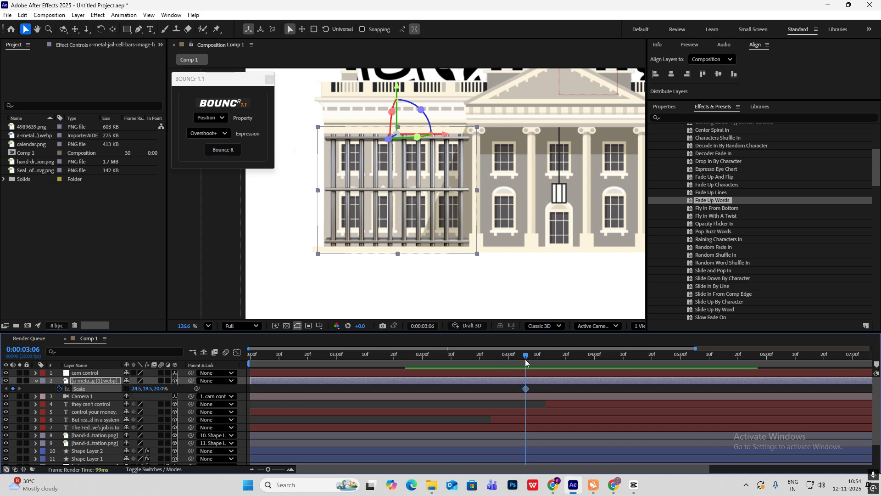
mouse_move(525, 358)
left_mouse_down()
mouse_move(573, 365)
mouse_move(530, 354)
left_mouse_up()
key("ctrl+v")
left_click_drag(148, 390, 139, 388)
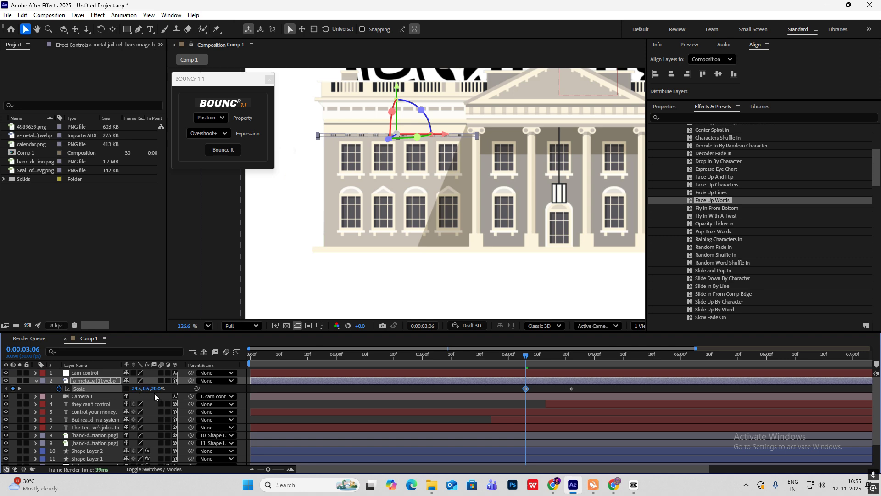
left_click(153, 389)
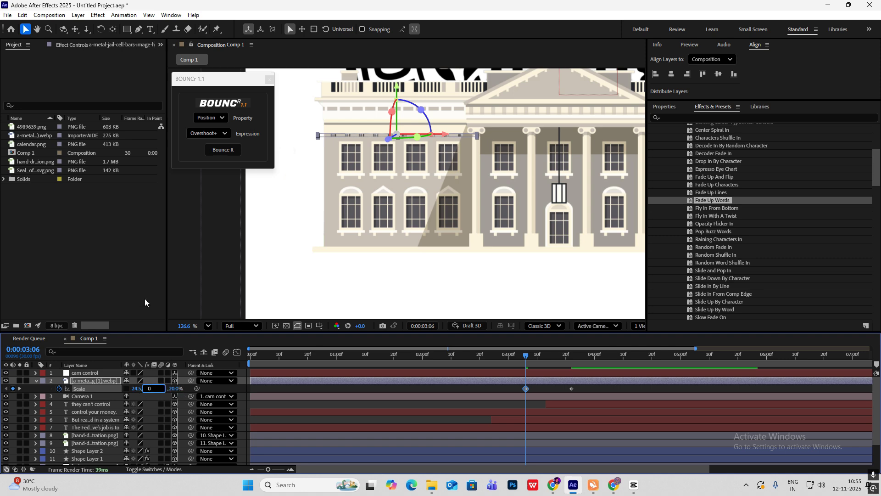
type("0")
key("Return")
- Apply Easy Ease to both Scale keyframes and lengthen the last keyframe's incoming influence in the speed graph for a slower finish
left_click_drag(538, 355, 572, 381)
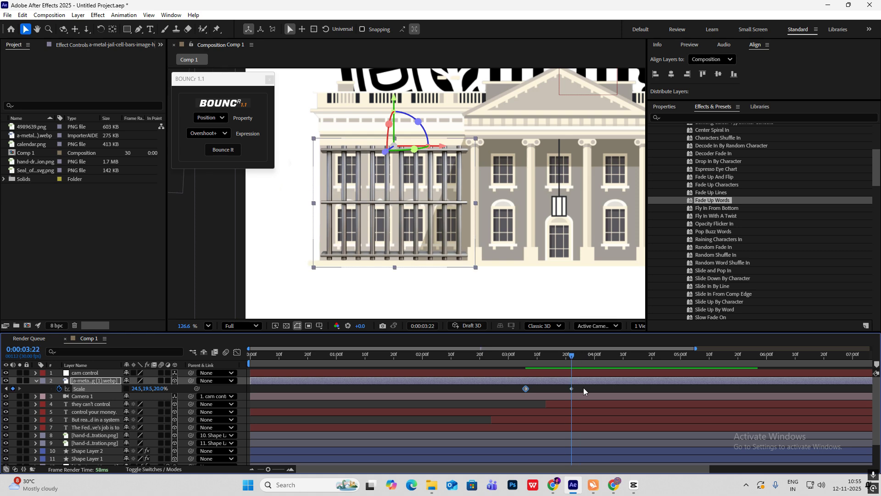
left_click(572, 389)
key("F9")
left_click(237, 353)
scroll(562, 443, "up", 4)
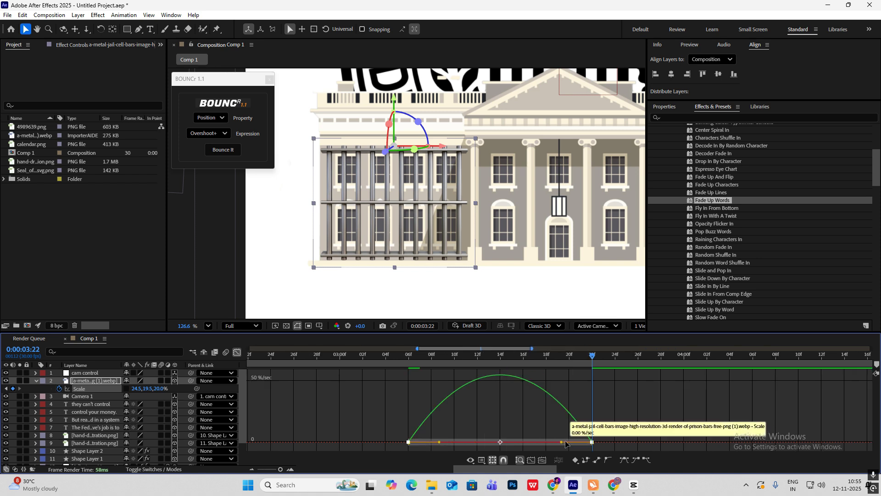
left_click_drag(561, 442, 506, 442)
left_click_drag(562, 443, 508, 443)
left_click(237, 353)
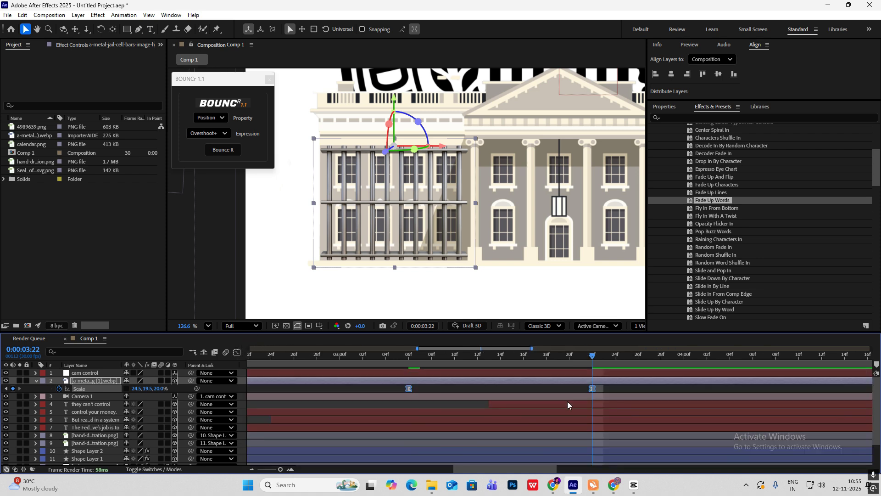
- Preview the prison bars growing down over the left wing from 0:00:02:29
scroll(532, 398, "down", 4)
left_click_drag(485, 358, 434, 361)
key("space")
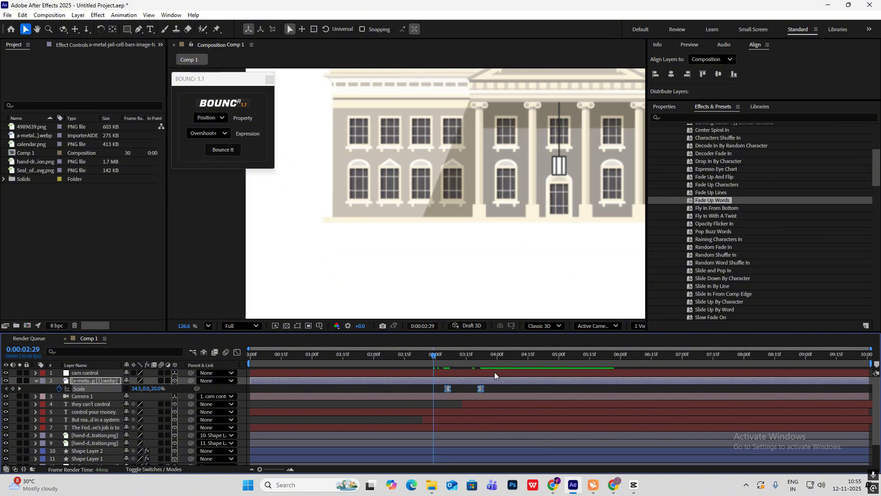
scroll(507, 239, "down", 2)
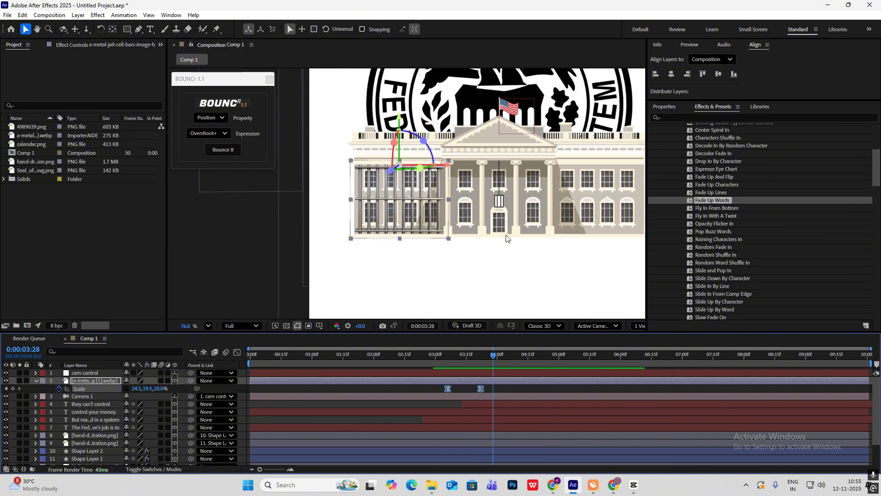
- Replay the left wing's prison-bar drop from just before the first Scale keyframe, with the layer deselected
left_click(498, 247)
left_click_drag(491, 358, 435, 360)
key("space")
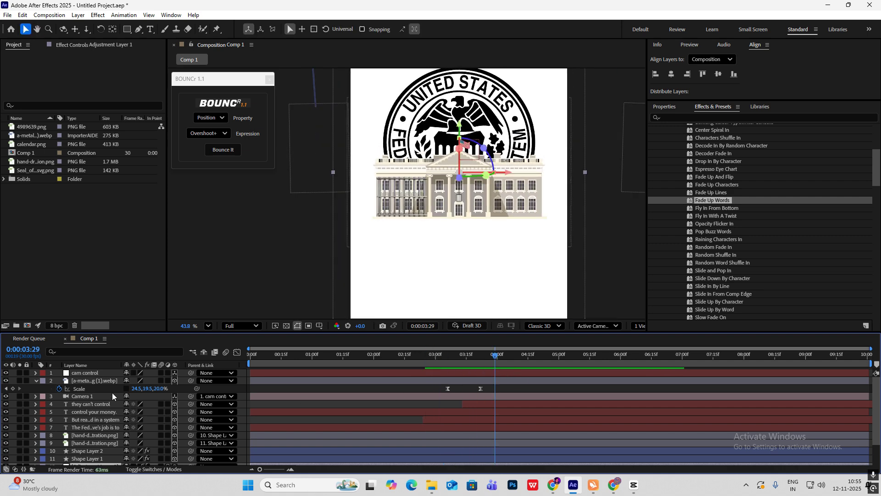
- Duplicate the prison-bars layer, shift the copy about 6 frames later in time, and place it over the building's right wing
left_click(92, 381)
key("ctrl+d")
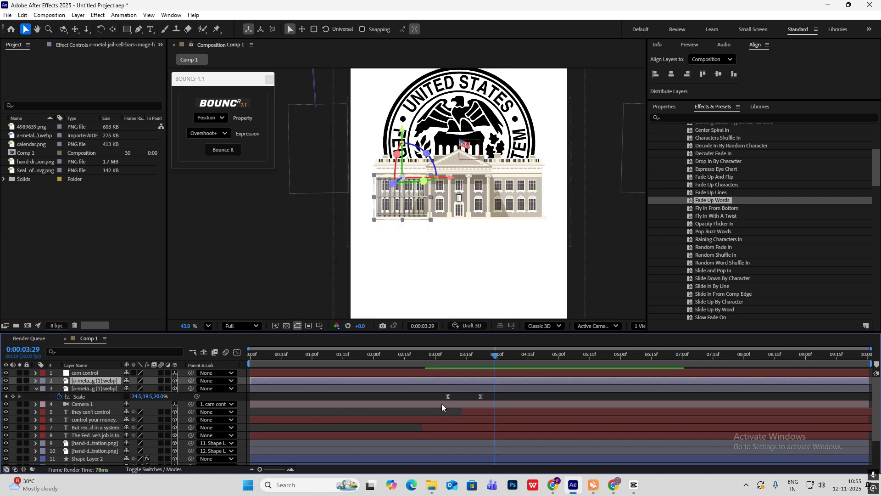
key("u")
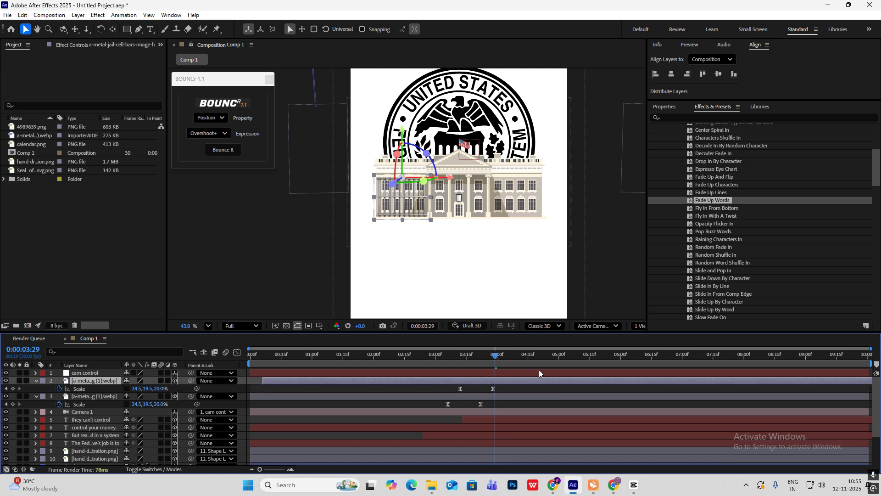
left_click_drag(404, 179, 337, 201)
scroll(525, 195, "up", 3)
scroll(525, 196, "up", 3)
key("space")
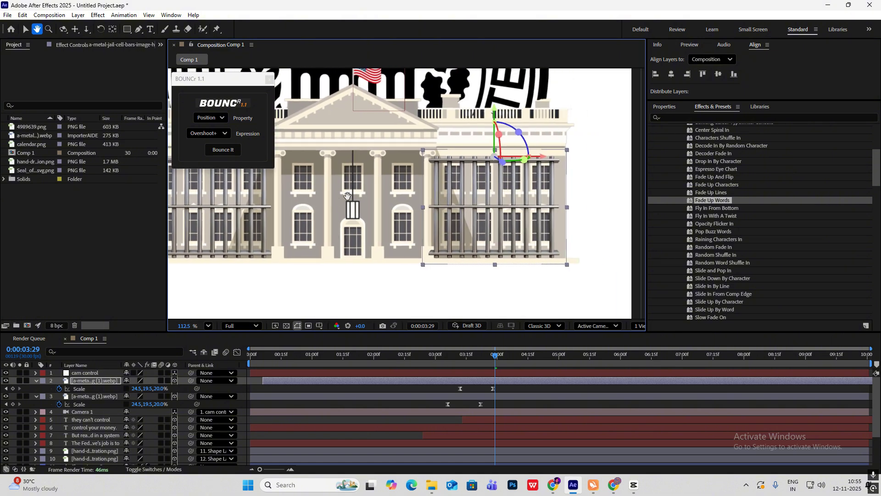
left_click_drag(495, 156, 501, 156)
- Add a third bars copy over the building's central section, staggering the centre to start scaling at 0:00:03:14 and the right wing at 0:00:03:27
scroll(472, 268, "down", 4)
left_click_drag(439, 381, 484, 397)
key("ctrl+d")
left_click(89, 397)
left_click_drag(497, 381, 463, 397)
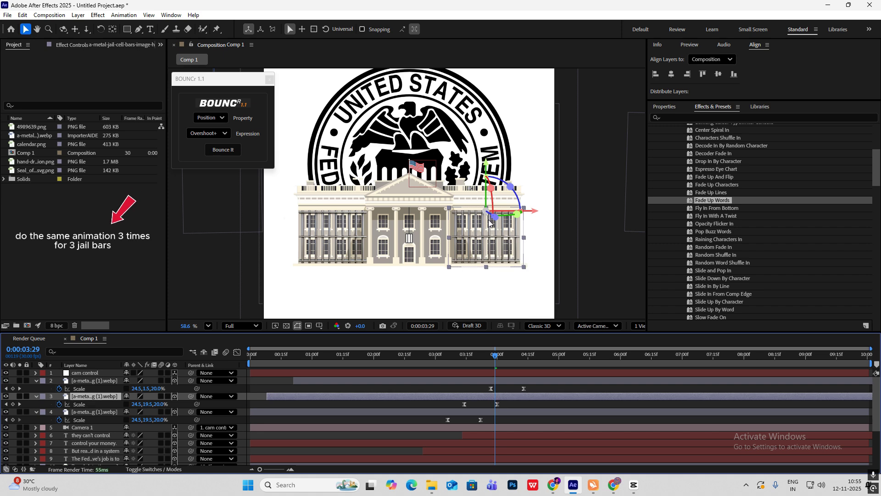
left_click_drag(489, 223, 410, 223)
- Set the central bars' Scale at 0:00:04:00 to 26% wide and 20% high, centring them between the outer columns
key("slash")
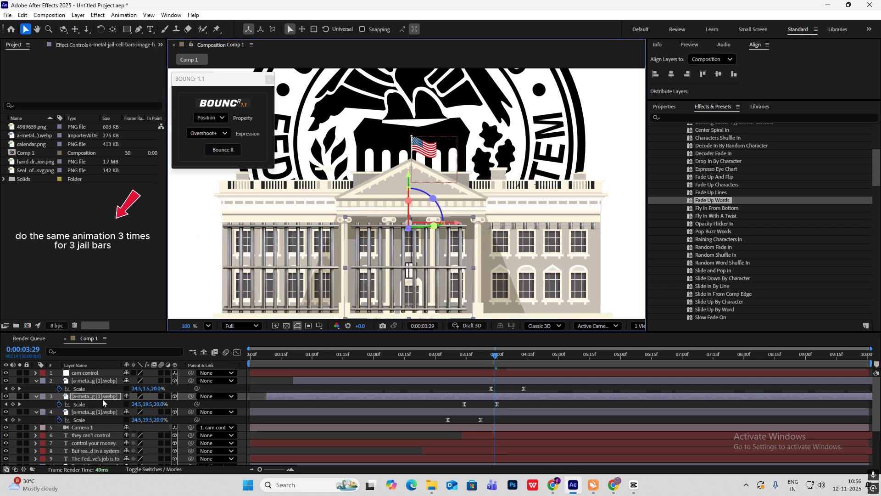
key("Page_Down")
scroll(448, 269, "up", 3)
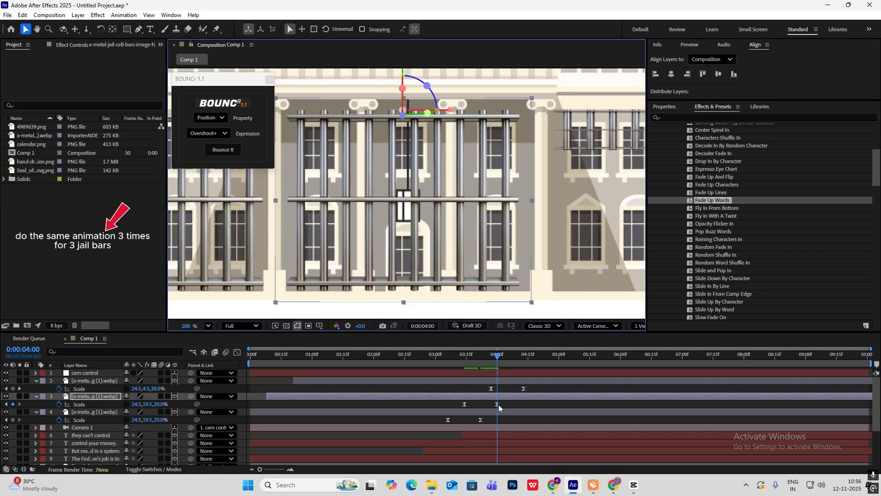
left_click_drag(136, 404, 136, 404)
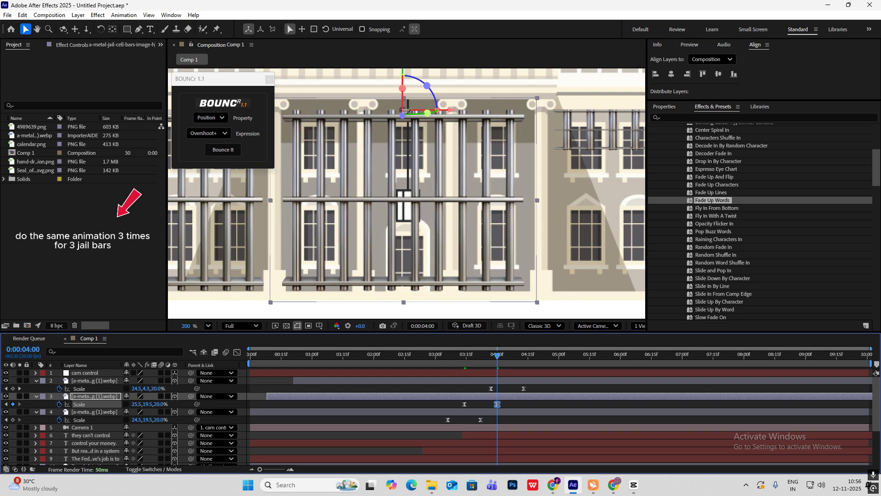
left_click_drag(402, 111, 407, 111)
left_click(136, 404)
type("2")
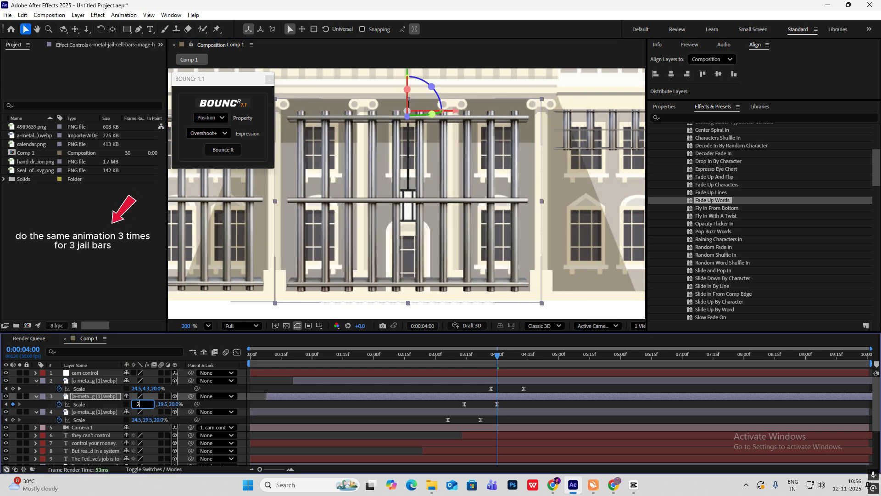
type("6")
key("Tab")
type("20")
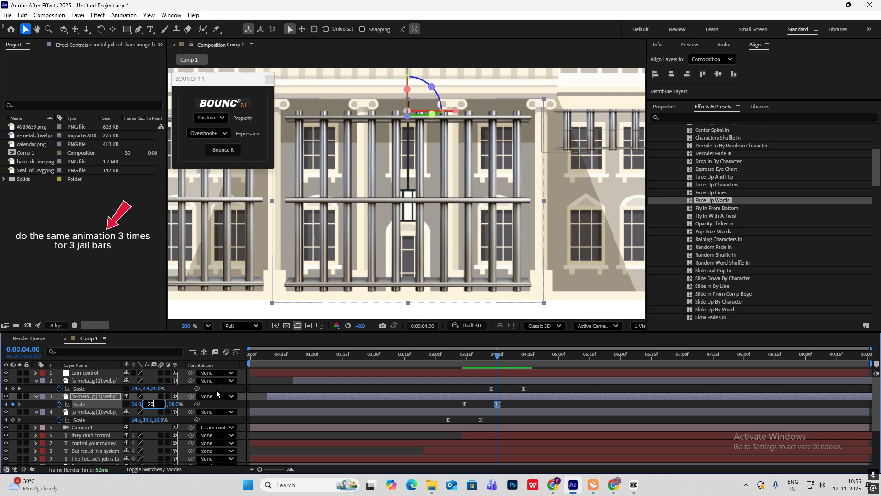
left_click(216, 404)
- Move the central bars up slightly and set their vertical Scale at the 0:00:04:00 keyframe to 20.5%
left_click(407, 118)
left_click_drag(407, 111, 407, 100)
left_click(147, 404)
type("21.")
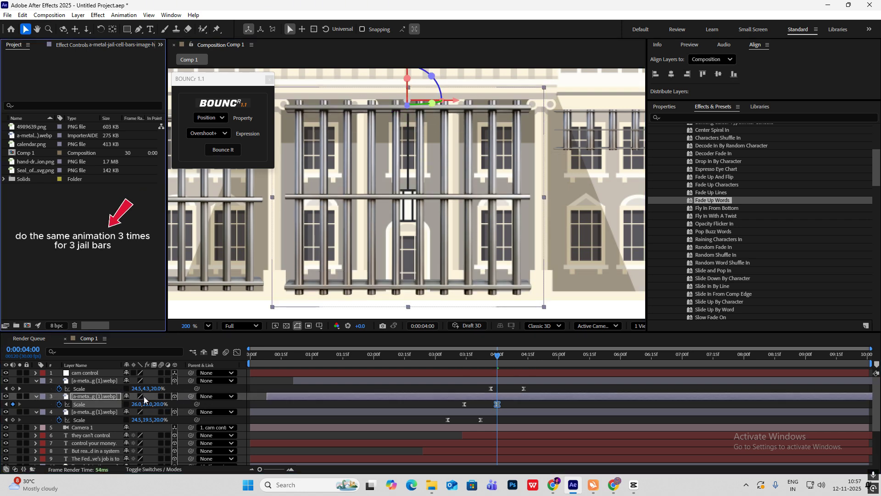
key("Return")
- Set the central bars' horizontal Scale to 26% at their first keyframe, 0:00:03:14
left_click(471, 354)
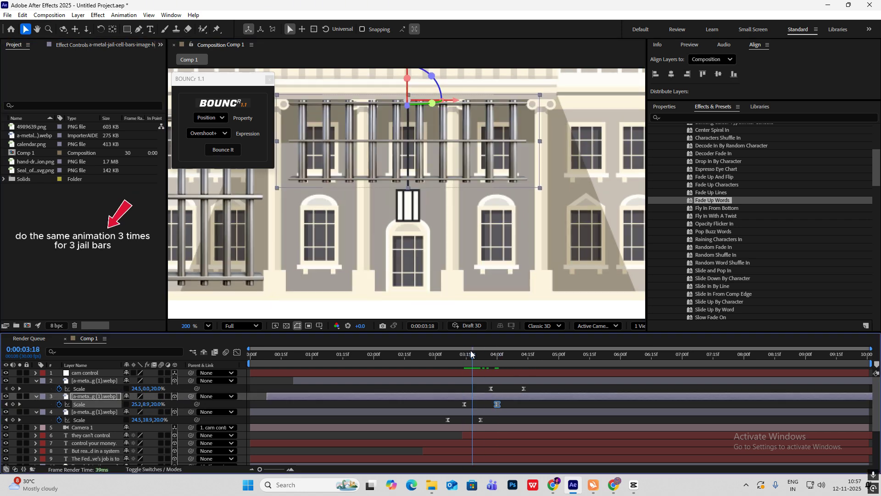
left_click_drag(471, 354, 464, 354)
left_click(138, 404)
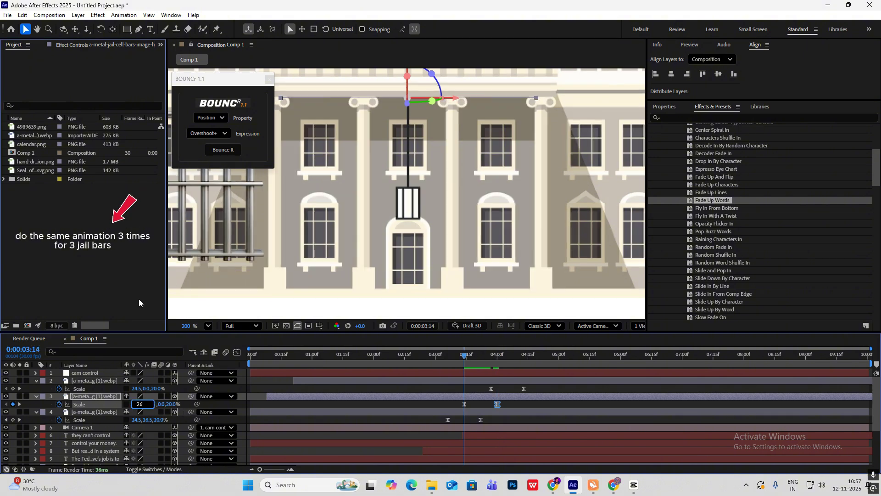
key("Return")
- Preview the staggered drop of all three sets of prison bars from 0:00:03:02
left_click(501, 354)
scroll(464, 253, "down", 6)
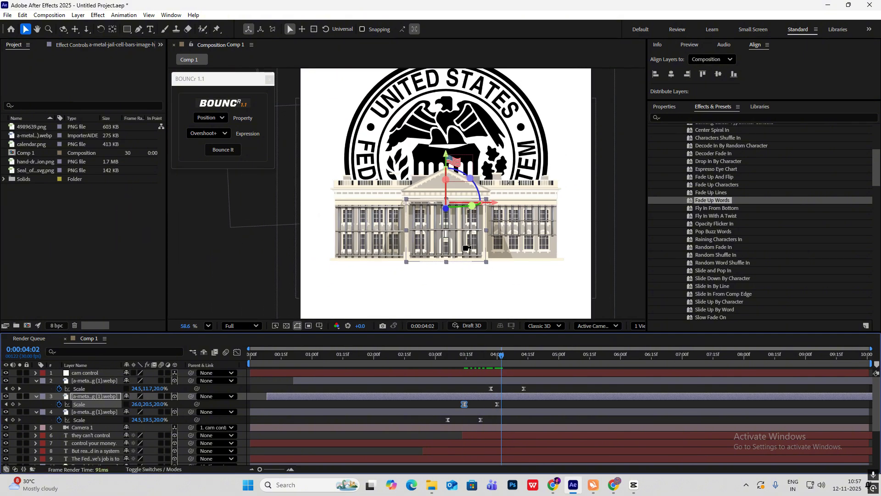
left_click_drag(501, 354, 440, 354)
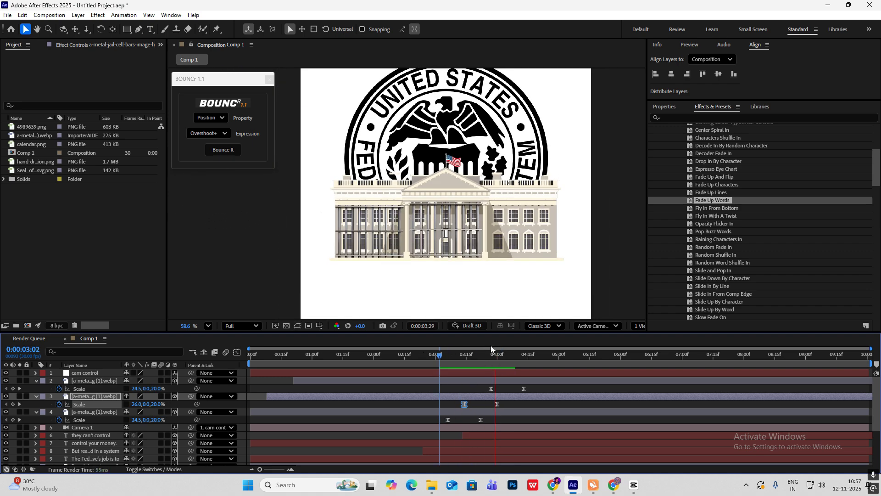
- Switch to CapCut, check the reference video's transition to the 2019 Deficit calendar, and return to After Effects
key("alt+Tab")
left_click_drag(112, 348, 118, 350)
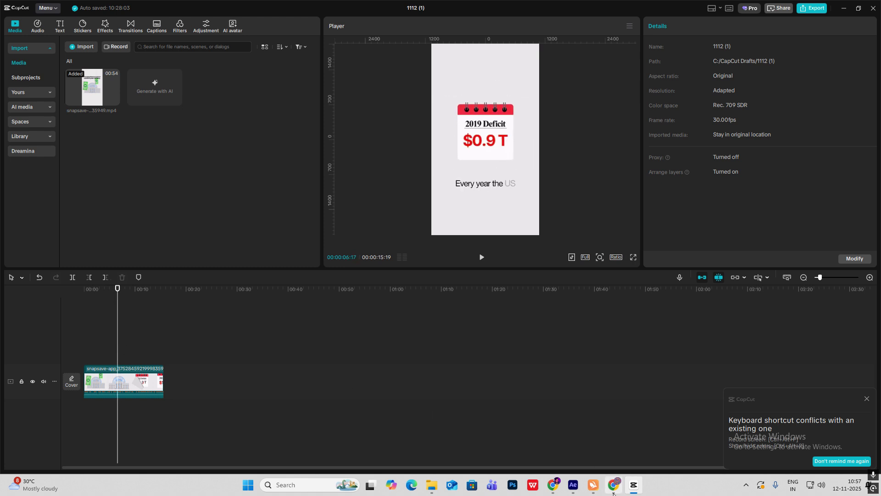
mouse_move(632, 490)
left_click(573, 485)
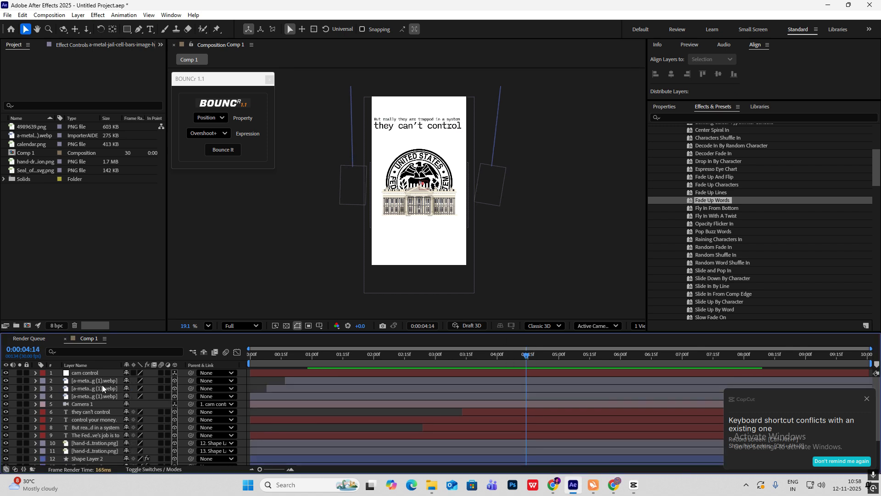
- Add a cam control Position keyframe at 0:00:04:08 and set its Y position to 945 at 0:00:04:19
left_click(107, 374)
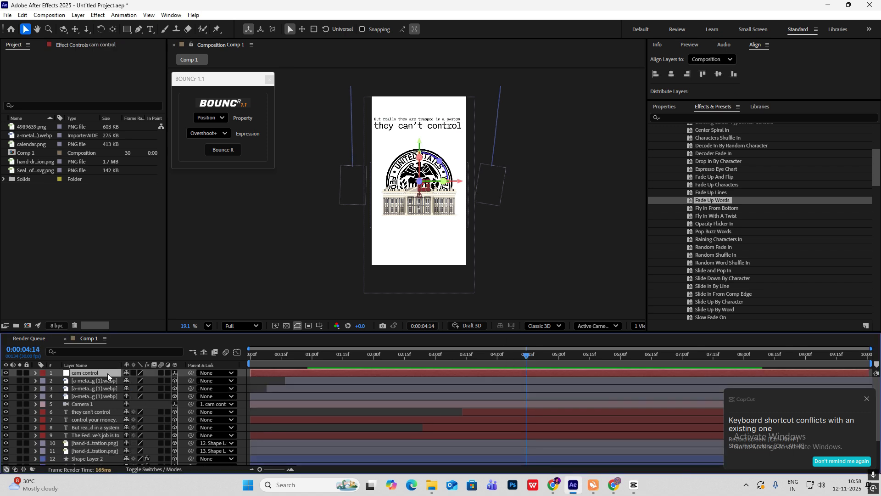
key("p")
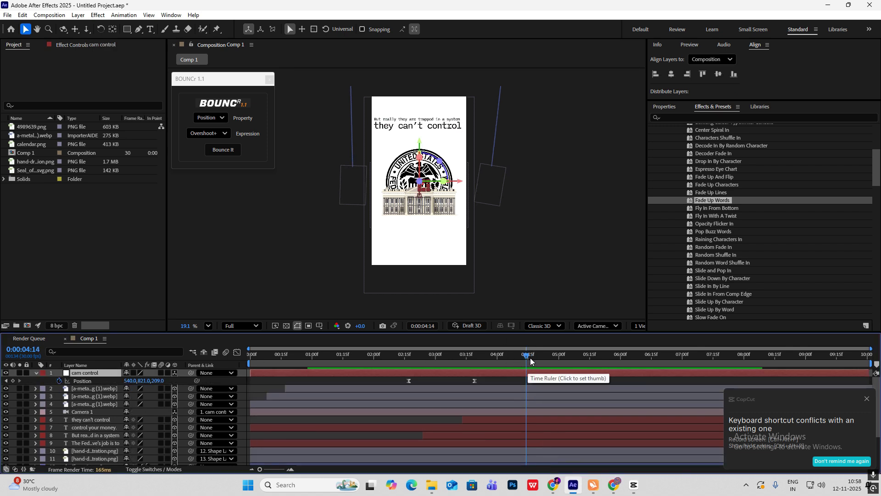
left_click_drag(527, 356, 516, 391)
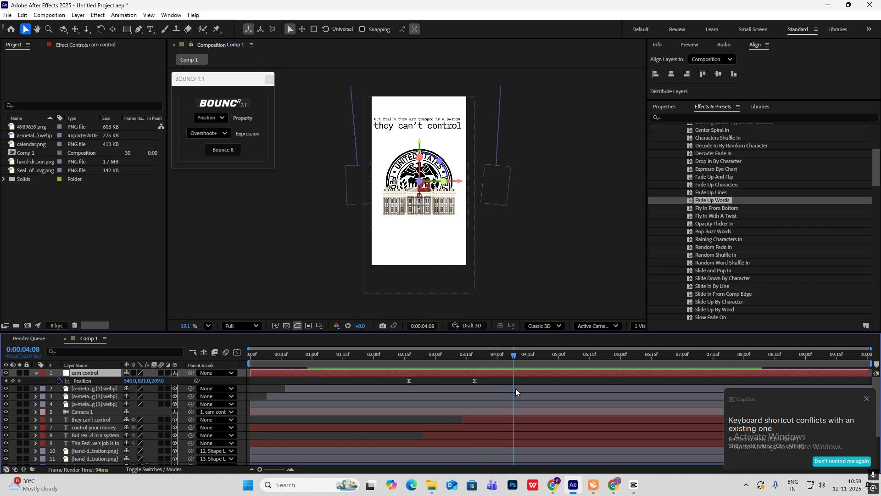
left_click(16, 382)
left_click_drag(516, 354, 536, 356)
left_click_drag(159, 385, 204, 381)
key("ctrl+z")
- Shorten the outgoing influence of cam control's 0:00:04:08 Position keyframe in the speed graph for a faster start to the move
left_click_drag(552, 382, 481, 392)
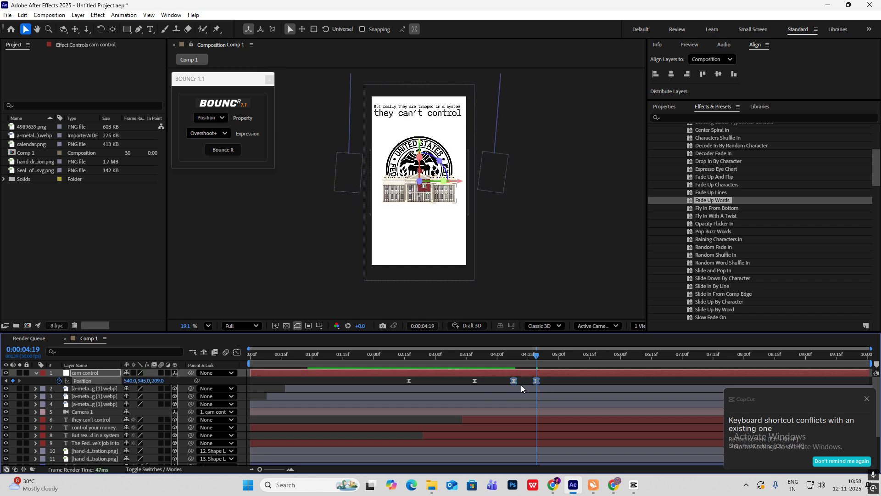
left_click(237, 352)
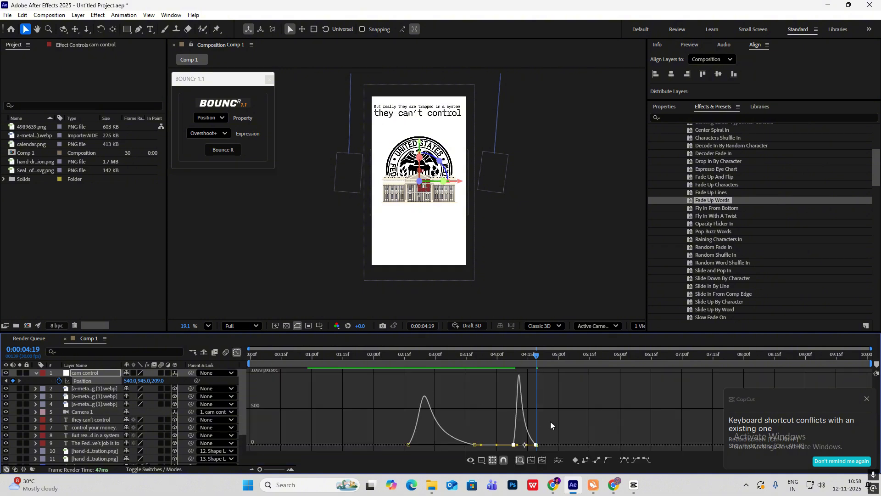
scroll(531, 431, "up", 6)
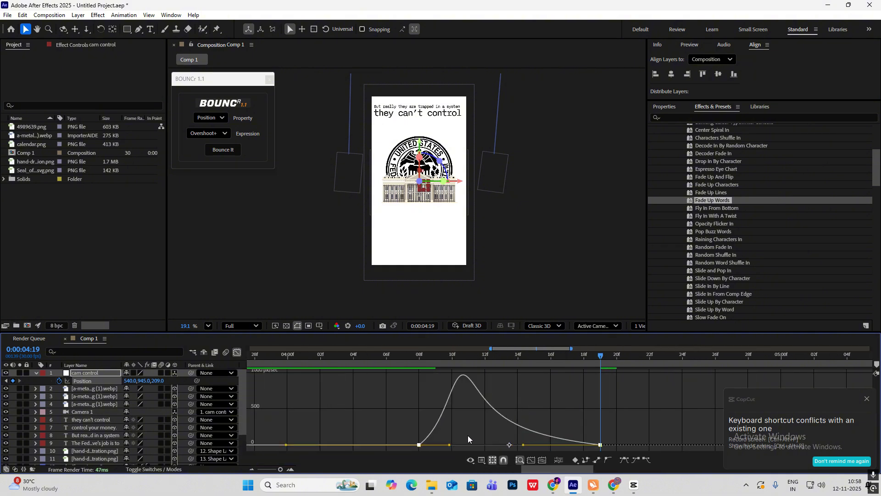
left_click_drag(476, 437, 387, 460)
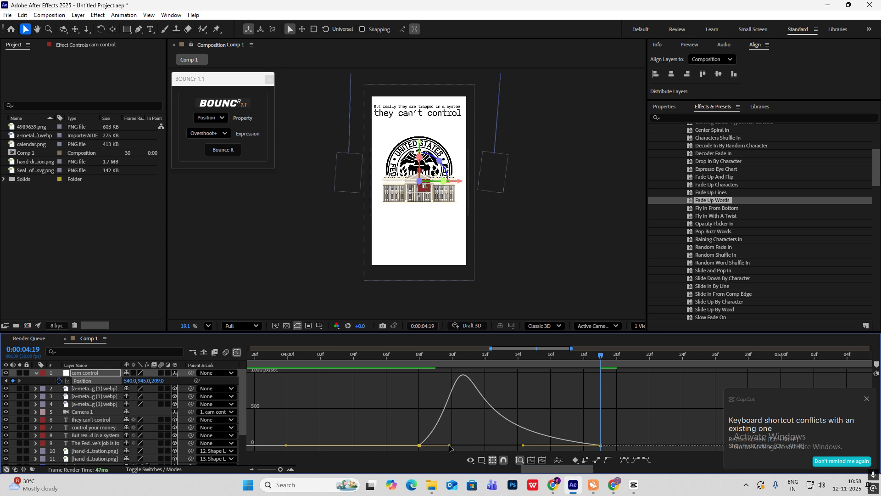
left_click_drag(448, 445, 426, 448)
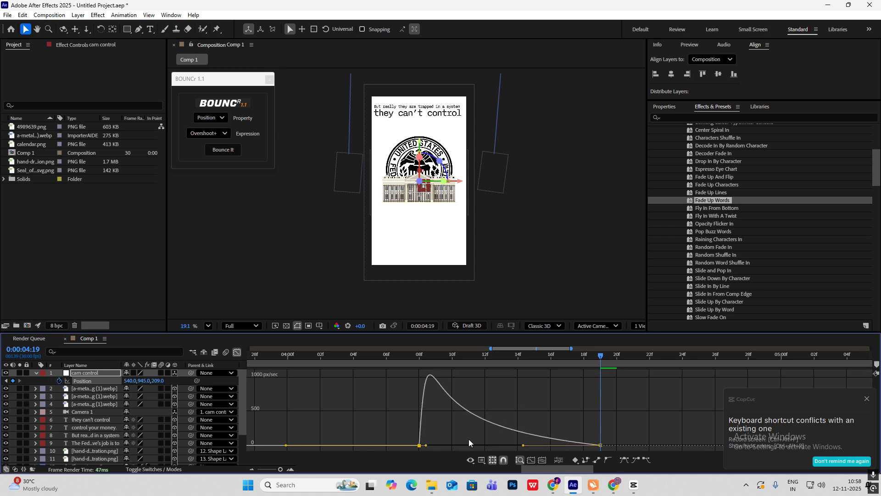
left_click(238, 352)
scroll(551, 387, "down", 6)
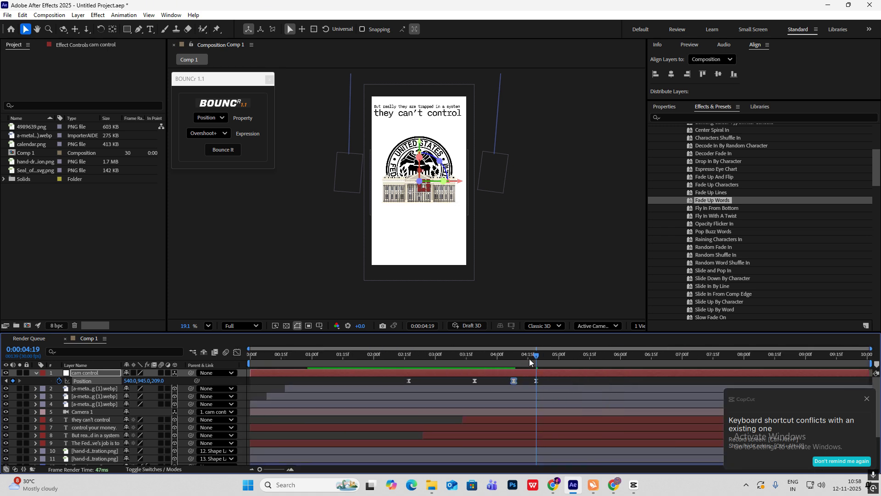
- Preview the new vertical camera move from 0:00:04:00 and park the playhead at 0:00:04:14
mouse_move(530, 358)
left_mouse_down()
mouse_move(509, 360)
mouse_move(564, 363)
mouse_move(514, 354)
mouse_move(528, 364)
left_mouse_up()
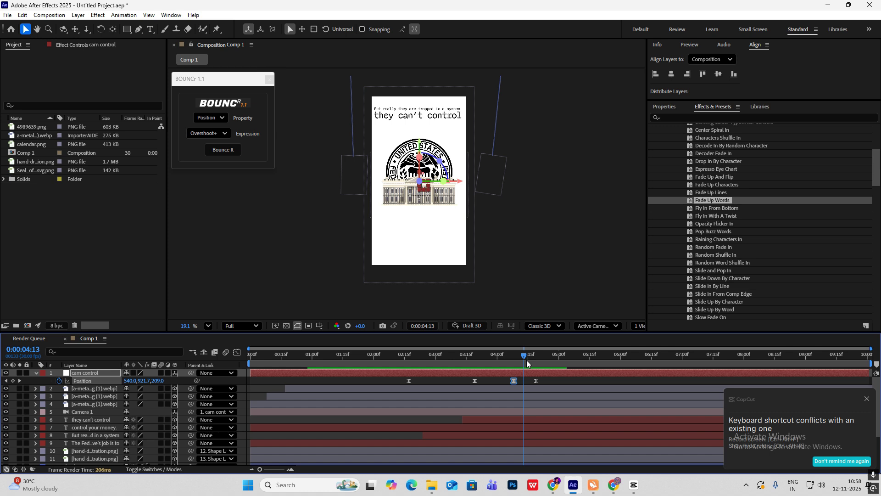
left_click_drag(527, 363, 496, 361)
key("space")
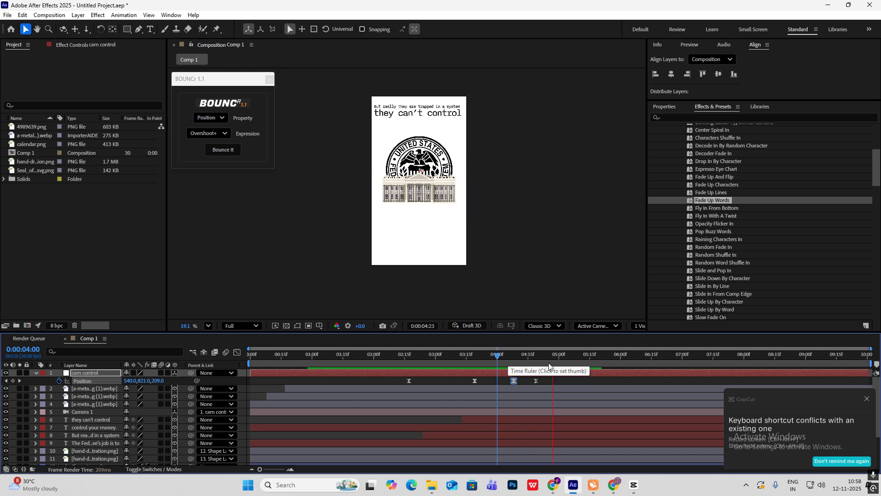
left_click(527, 362)
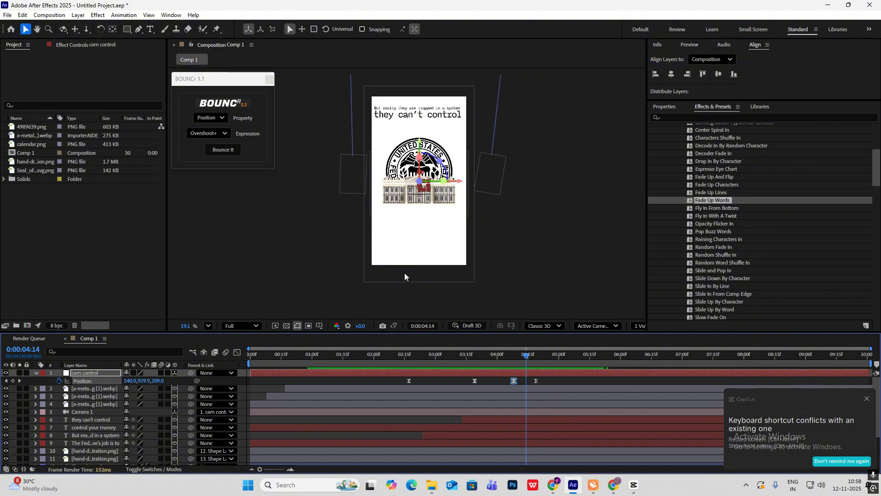
- Trim the ends of the three jail-bar layers, the four caption layers, 4989639.png and the seal layer at 0:00:04:14
left_click(36, 373)
left_click(103, 381)
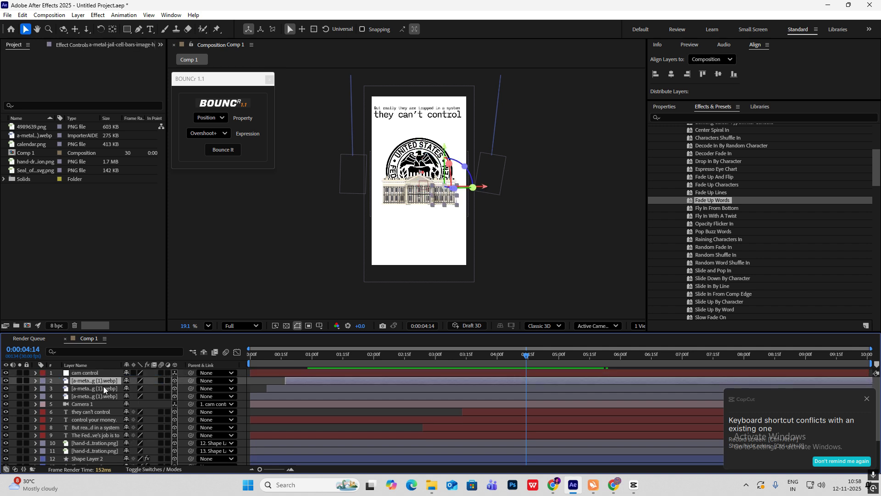
left_click(102, 388, "ctrl")
left_click(98, 396, "ctrl")
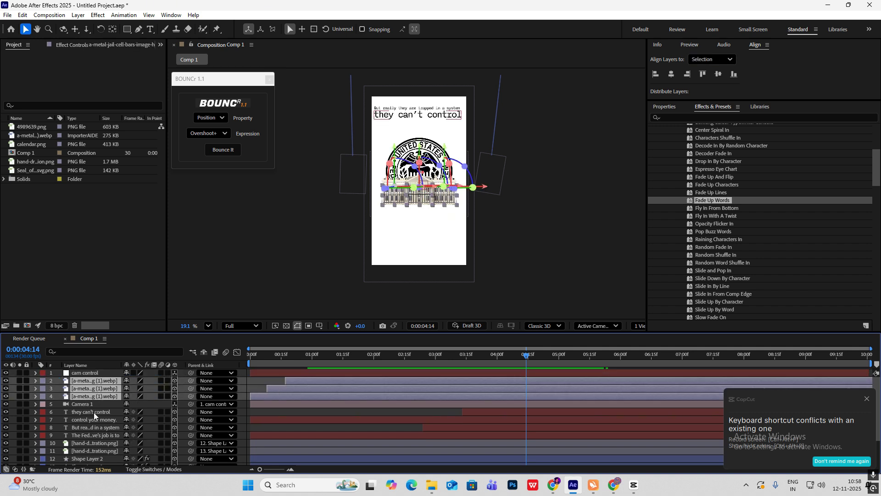
left_click(94, 412, "ctrl")
left_click(94, 418, "ctrl")
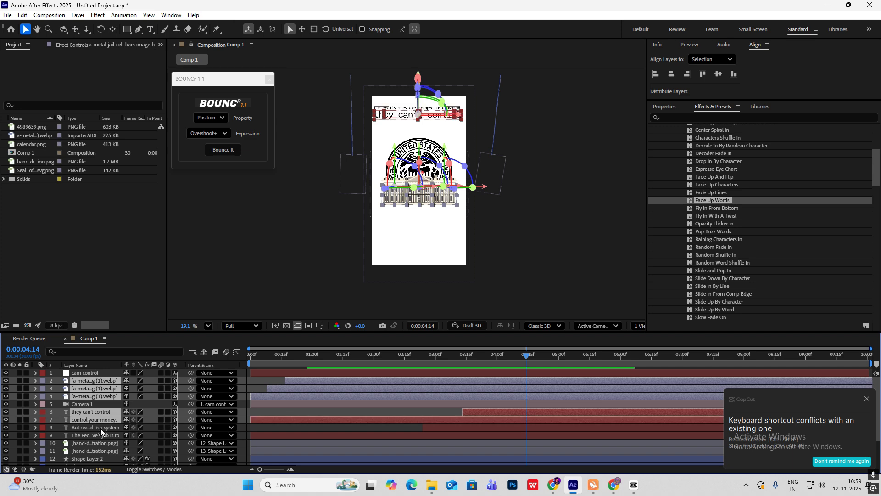
left_click(101, 428, "ctrl")
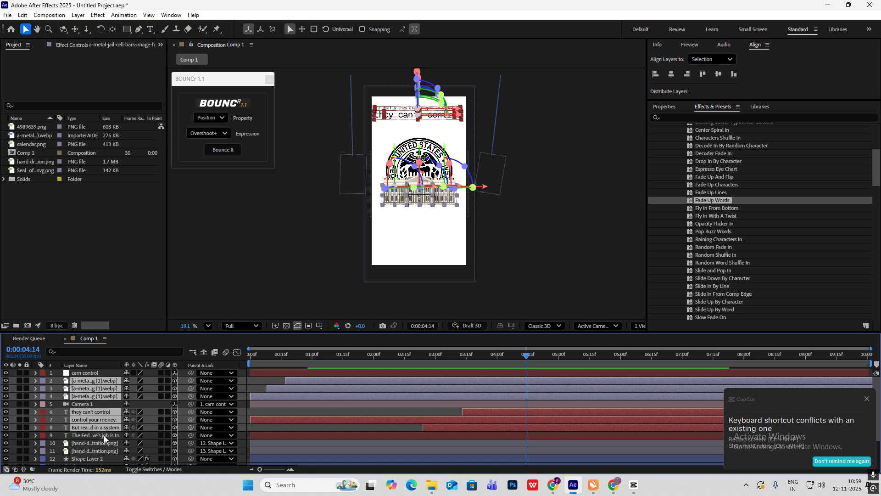
left_click(104, 435, "ctrl")
left_click(101, 442, "ctrl")
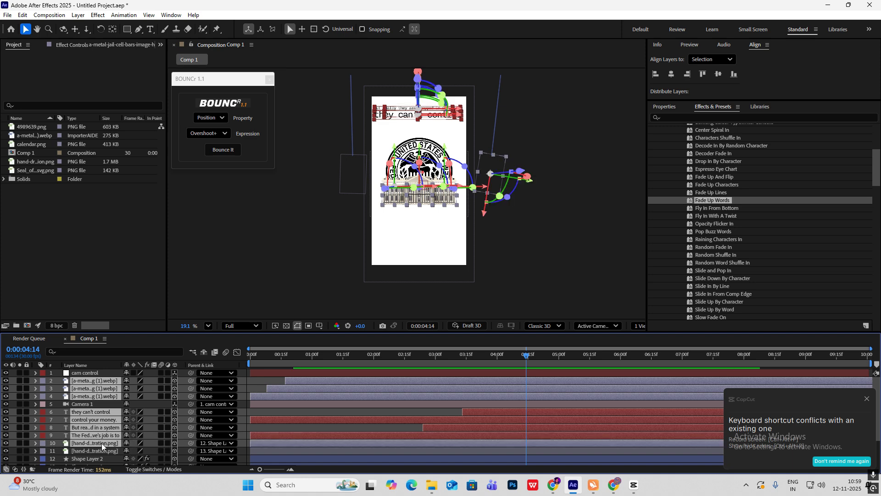
left_click(101, 442, "ctrl")
scroll(107, 447, "down", 2)
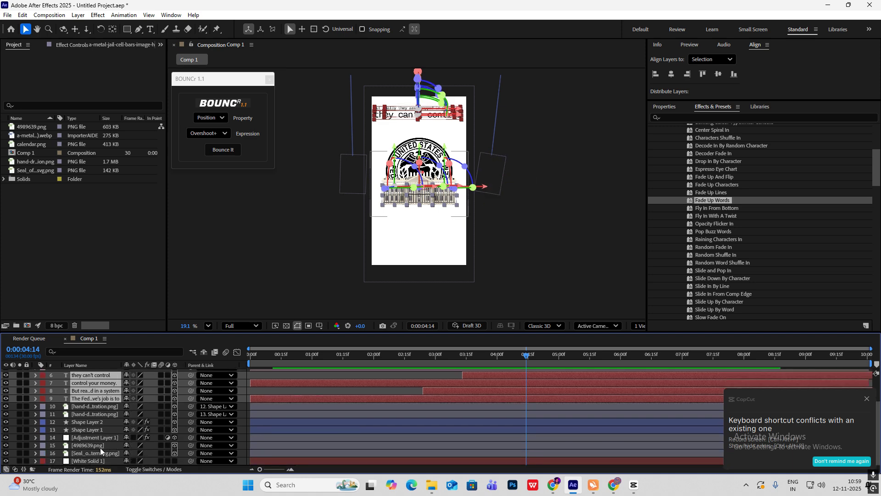
left_click(96, 445, "ctrl")
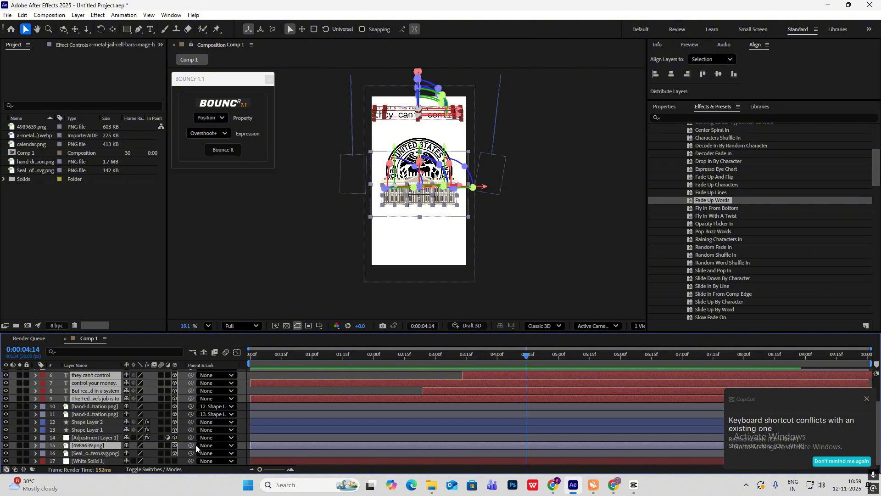
left_click(103, 454, "ctrl")
key("alt+bracketright")
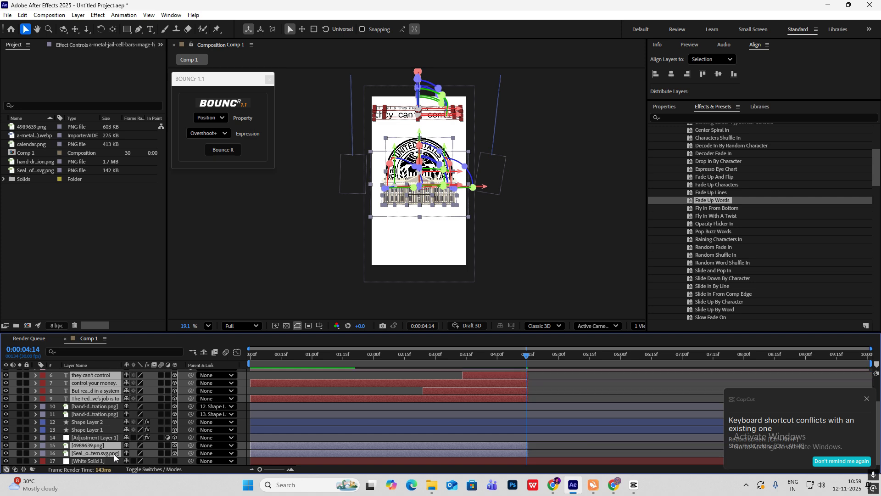
- Pull the trimmed layers' ends back one frame to line up exactly with 0:00:04:14, and preview the cut from 0:00:03:28
key("semicolon")
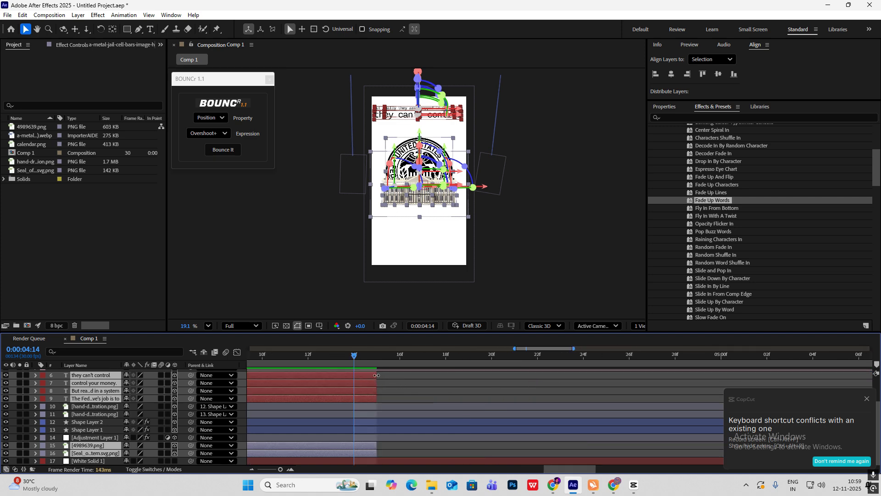
left_click_drag(376, 375, 356, 375)
key("semicolon")
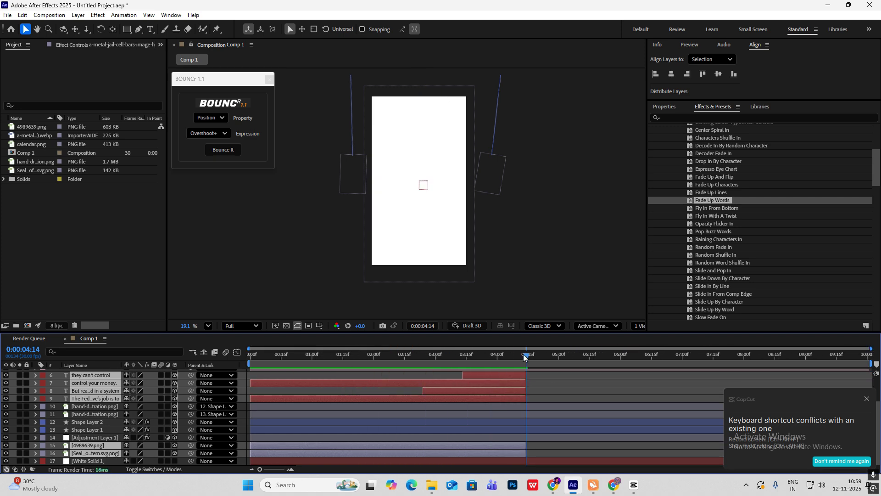
left_click_drag(525, 357, 494, 357)
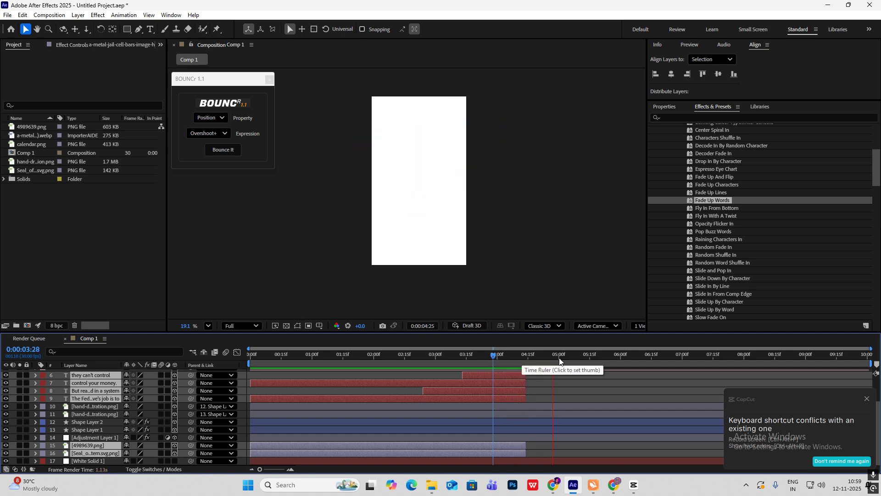
left_click(528, 357)
scroll(529, 384, "up", 3)
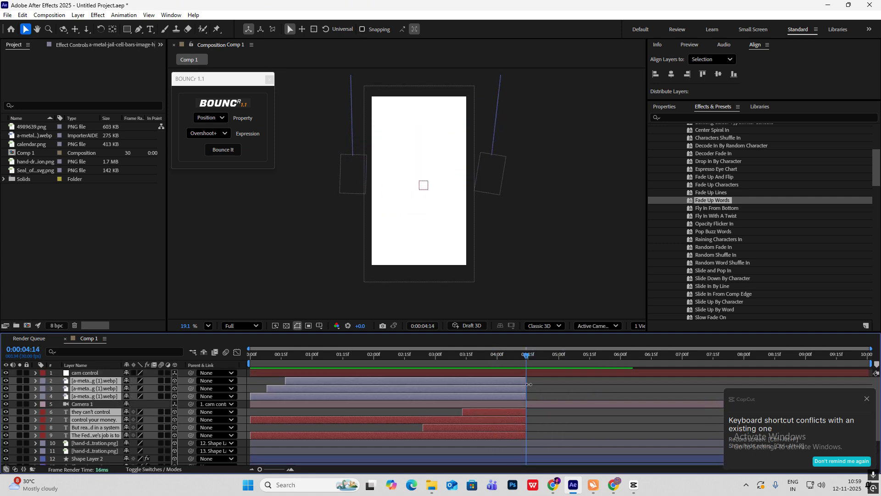
left_click(537, 387)
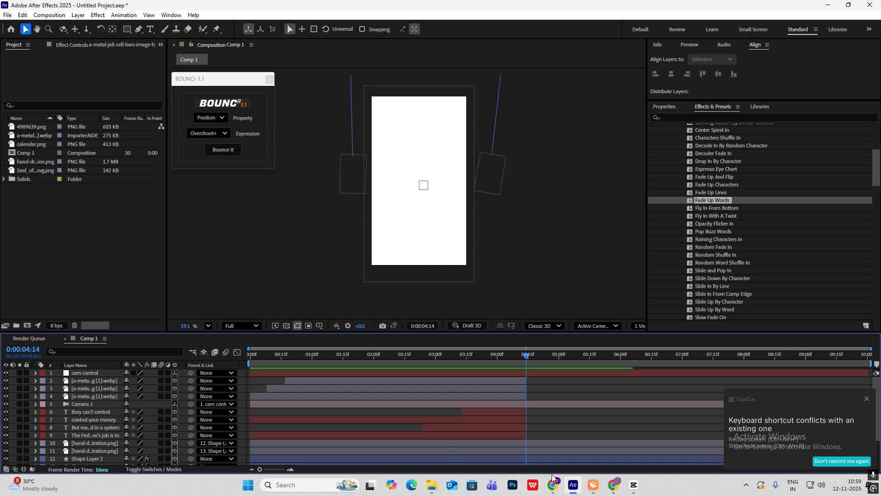
- Add calendar.png below cam control as a 3D layer, scaled down to fit inside the frame at position 530.5, 968.7
left_click_drag(31, 143, 93, 382)
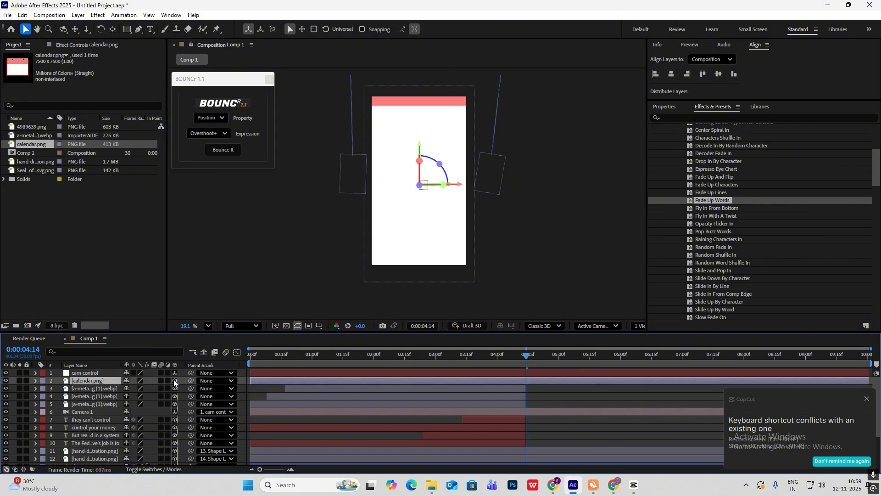
scroll(436, 200, "down", 1)
left_click_drag(413, 189, 413, 249)
key("s")
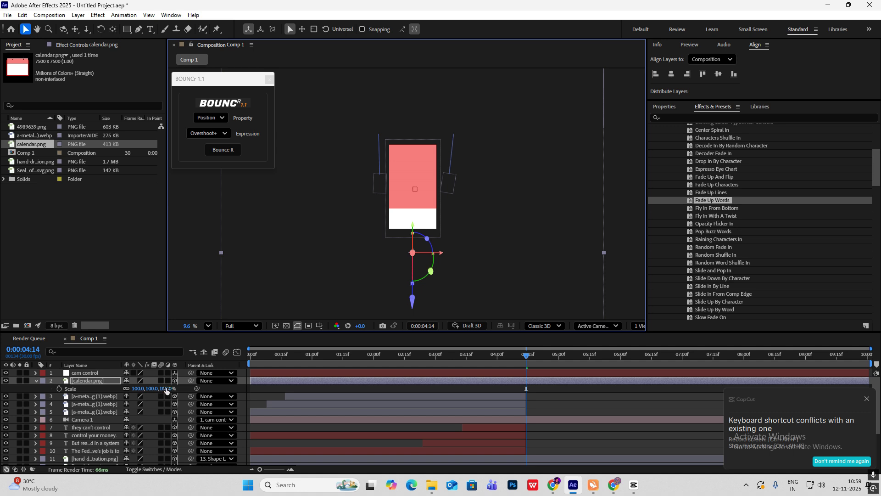
left_click_drag(166, 390, 137, 390)
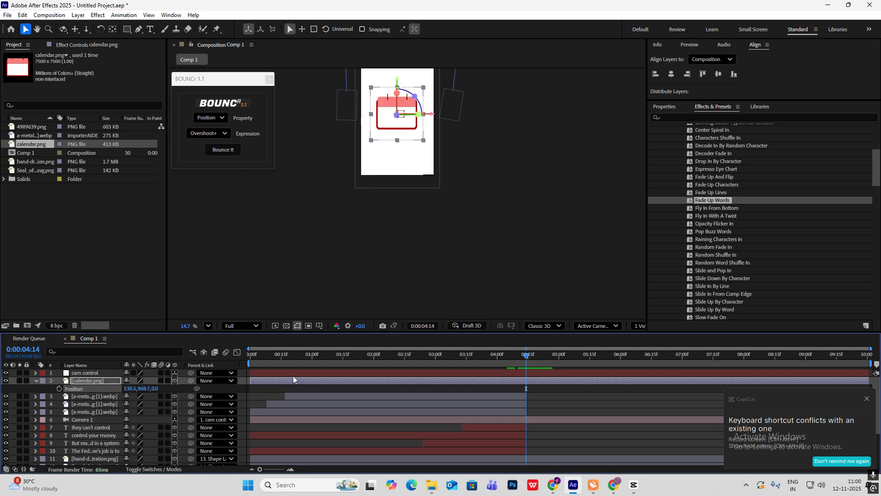
- Make the calendar layer start at 0:00:04:14, where the building scene ends, and preview the transition
left_click_drag(256, 384, 527, 389)
key("semicolon")
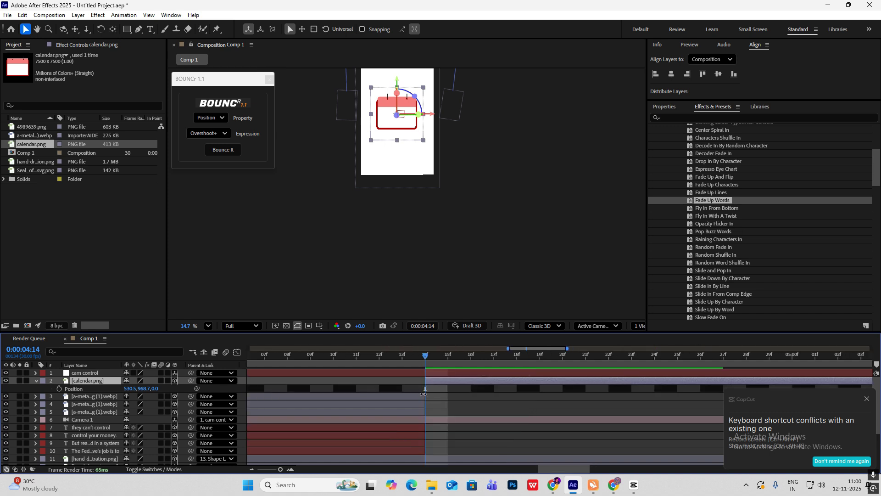
left_click(413, 353)
key("space")
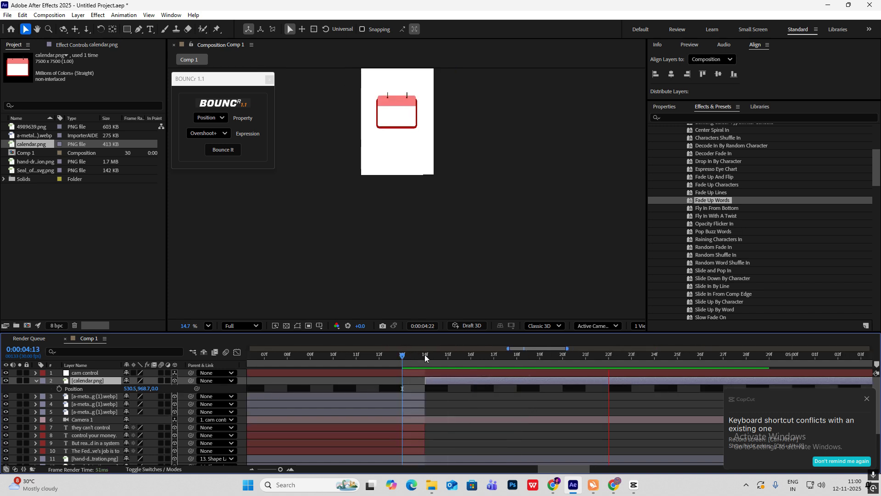
key("space")
key("semicolon")
left_click_drag(533, 356, 507, 358)
key("space")
key("space")
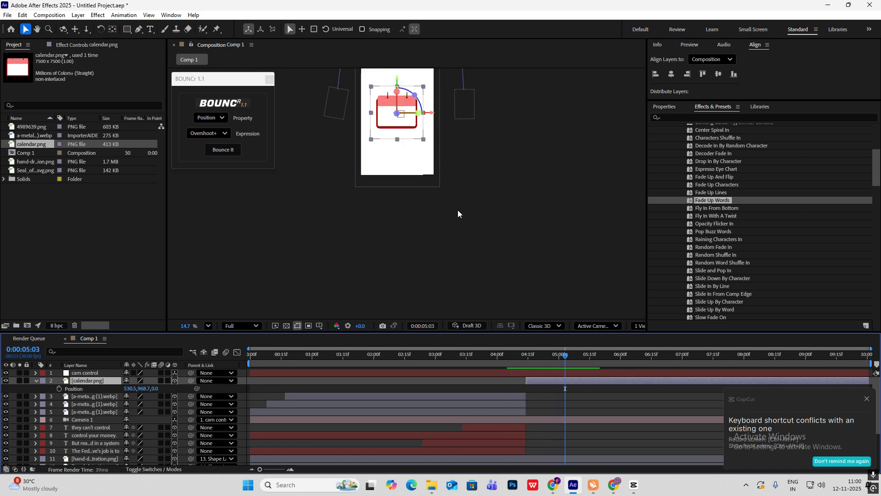
- Shift cam control's last Position keyframe from 0:00:04:19 to just before 0:00:05:00 and preview the longer move
left_click_drag(502, 197, 503, 256)
left_click_drag(565, 355, 526, 357)
left_click(529, 372)
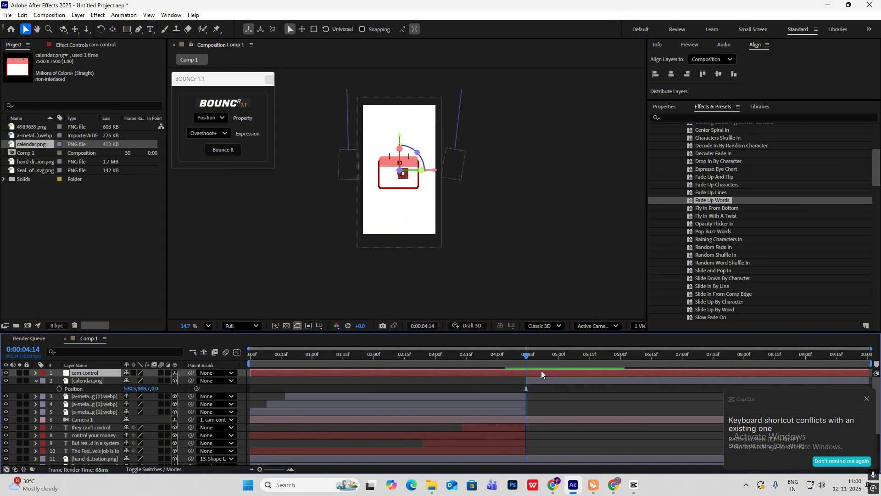
key("p")
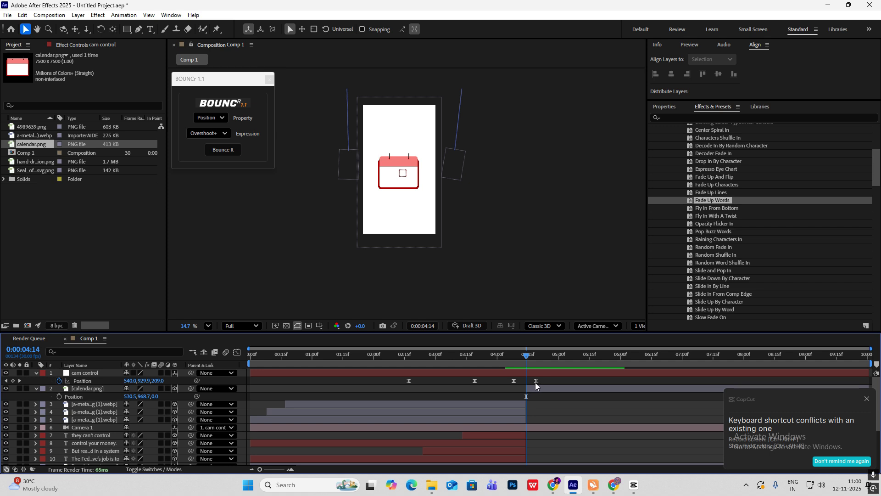
left_click_drag(536, 381, 505, 355)
key("space")
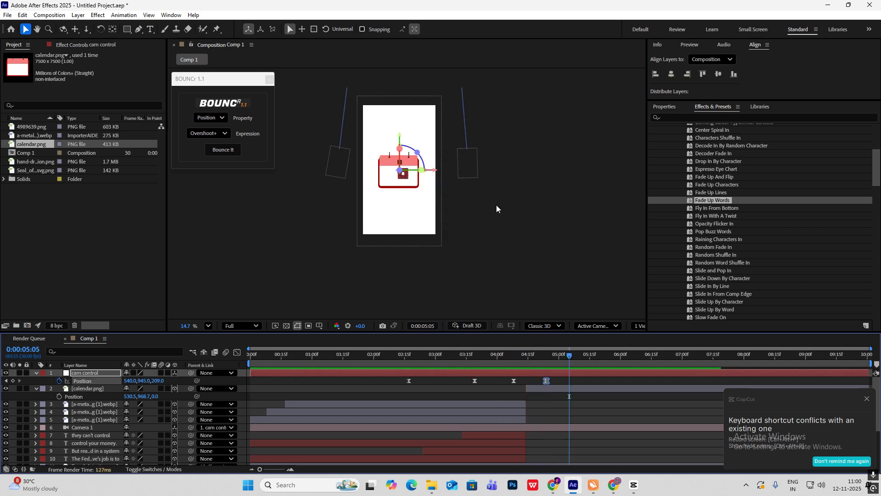
left_click(583, 169)
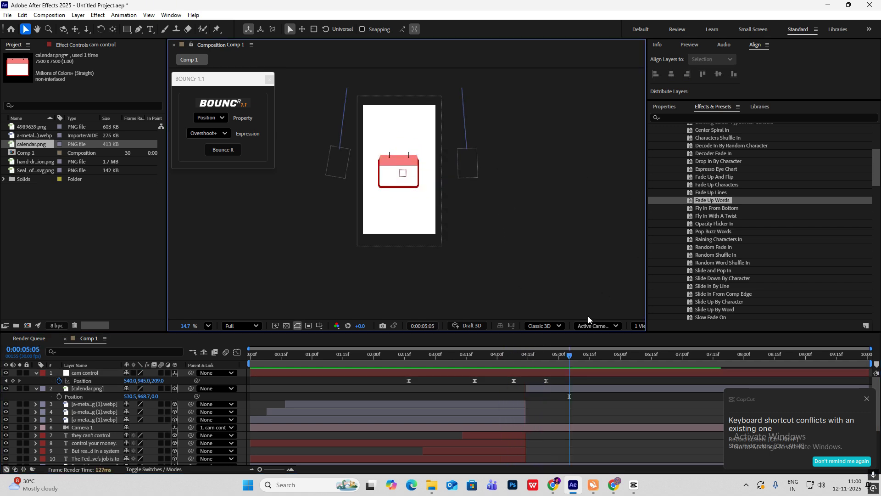
- Switch to CapCut, check the caption under the reference video's 2019 Deficit calendar, and return to After Effects
left_click(632, 487)
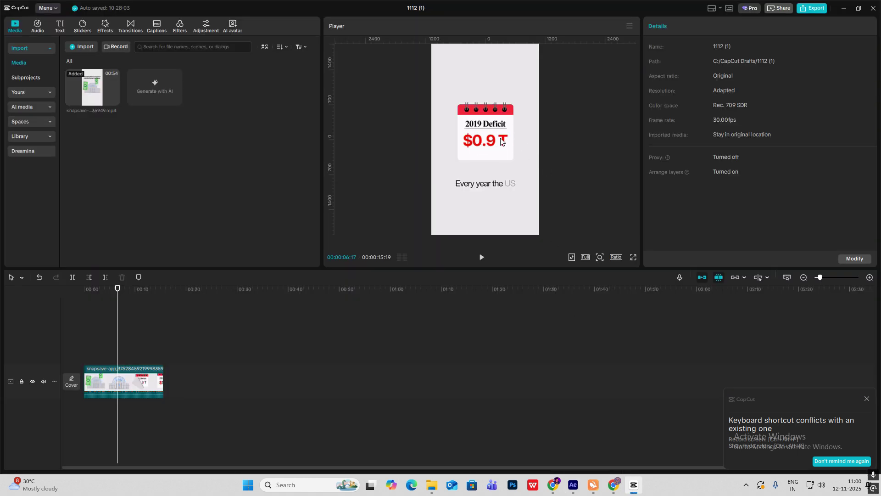
mouse_move(117, 338)
left_mouse_down()
mouse_move(124, 341)
mouse_move(114, 337)
left_mouse_up()
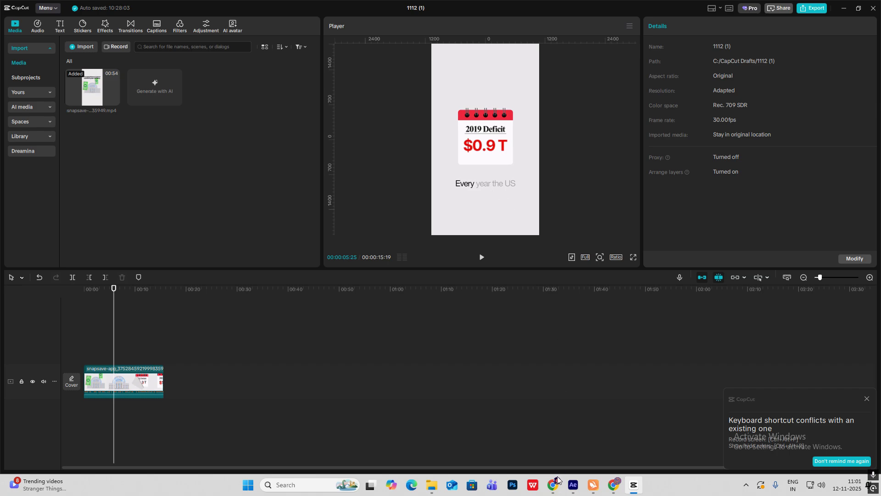
left_click(573, 485)
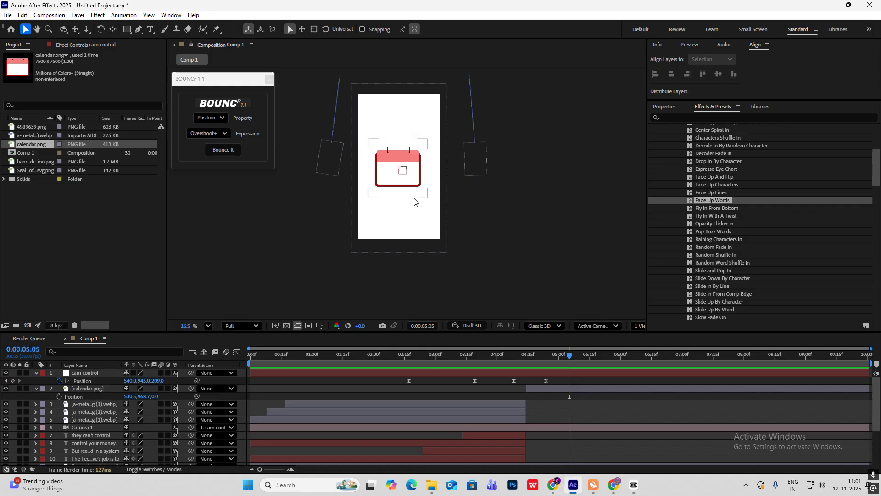
- Create a text layer reading "Every year the us" and move it below the calendar
scroll(414, 201, "up", 2)
right_click(530, 240)
mouse_move(636, 244)
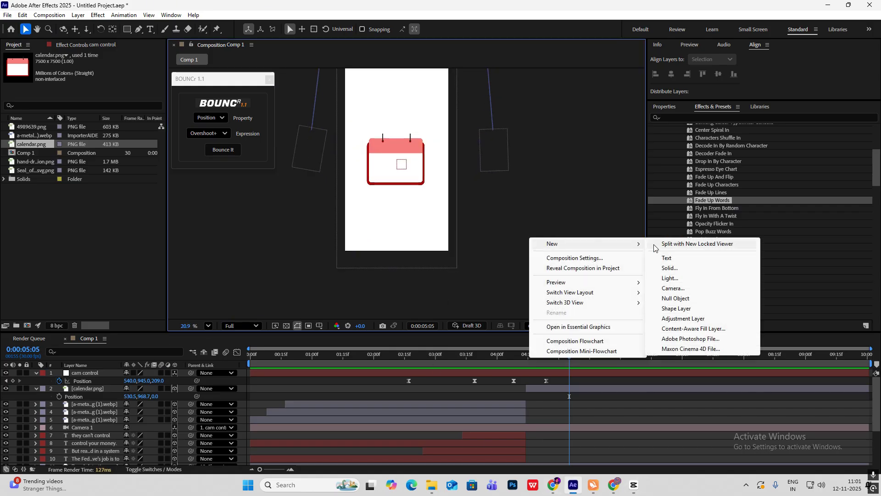
left_click(665, 258)
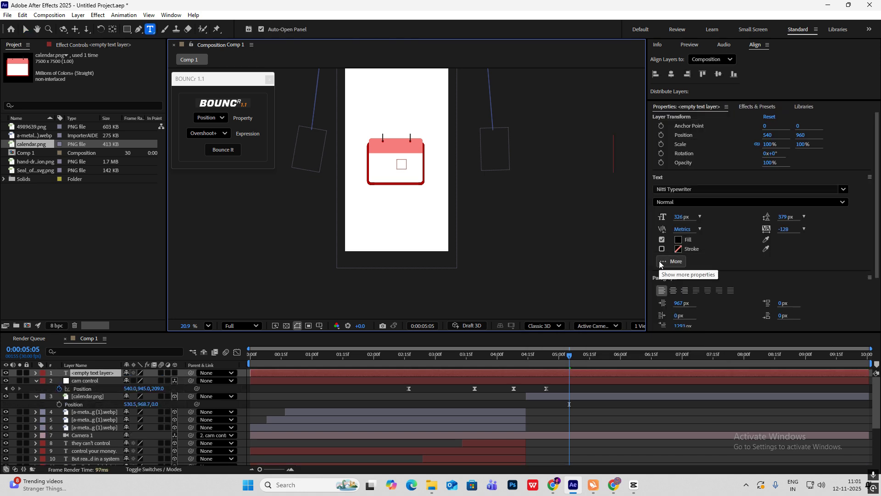
type("Every year the us")
key("Escape")
left_click_drag(630, 152, 352, 210)
- Make the new caption a 3D layer, scale it to 26% and place it beneath the calendar at Y position 1398.9
left_click(36, 380)
left_click(37, 389)
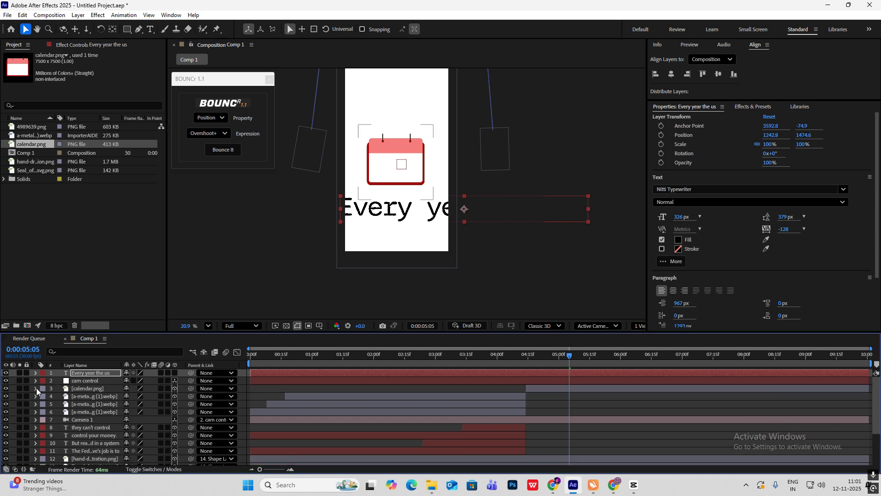
left_click(175, 372)
key("s")
left_click_drag(149, 381, 115, 380)
scroll(400, 215, "up", 2)
left_click_drag(405, 239, 428, 213)
- Change "us" to "US" in the caption and centre it under the calendar at X position 544.8
scroll(399, 216, "down", 1)
double_click(433, 213)
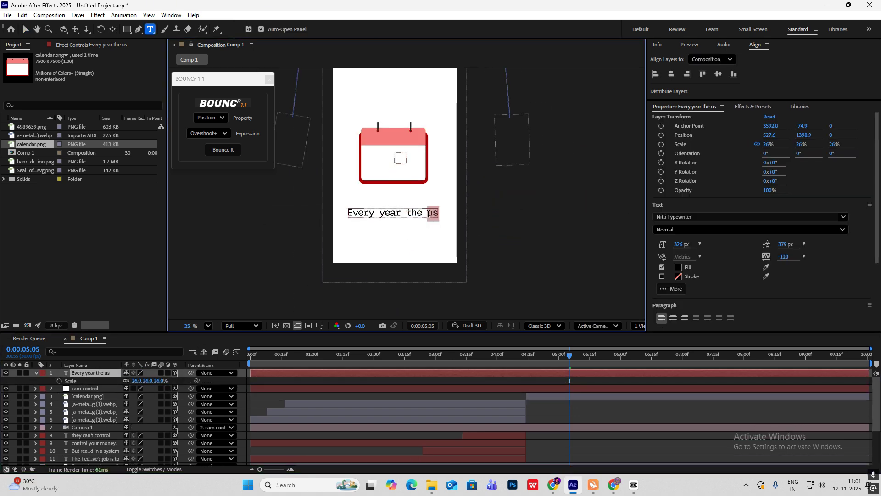
type("US")
left_click(25, 29)
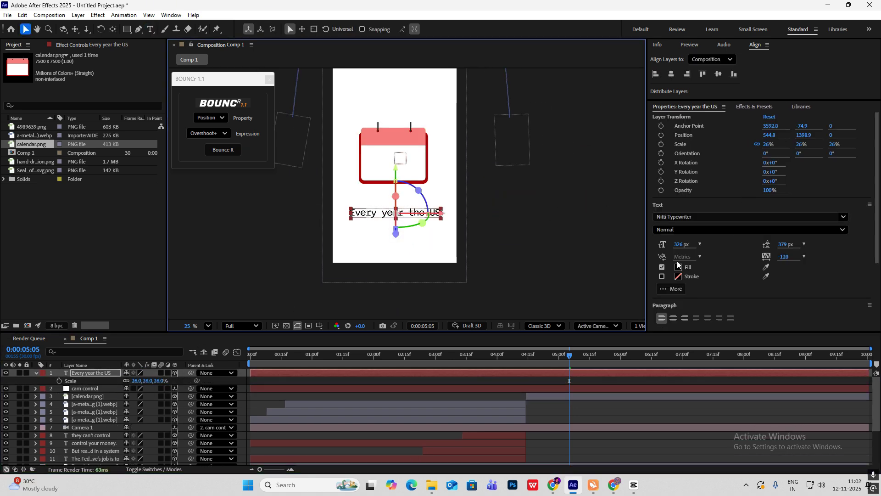
- Lighten the "Every year the US" caption's fill from black to a very dark grey and duplicate the layer
left_click(34, 373)
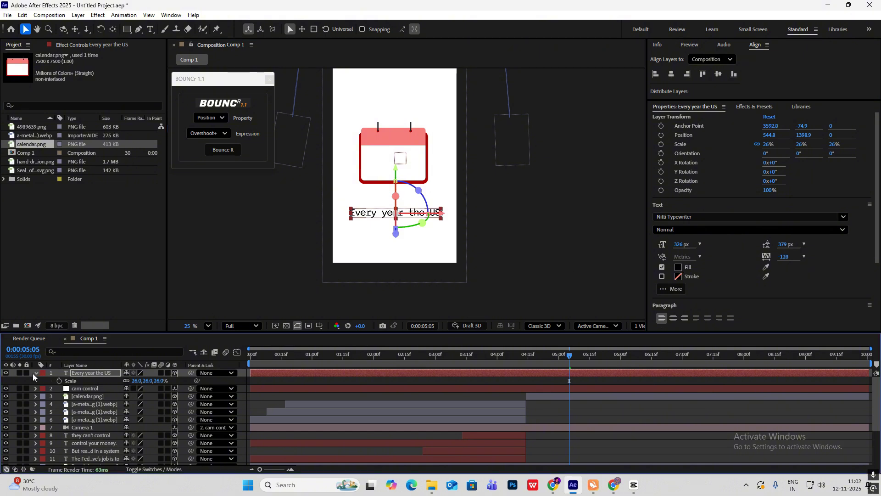
left_click(33, 373)
left_click(681, 268)
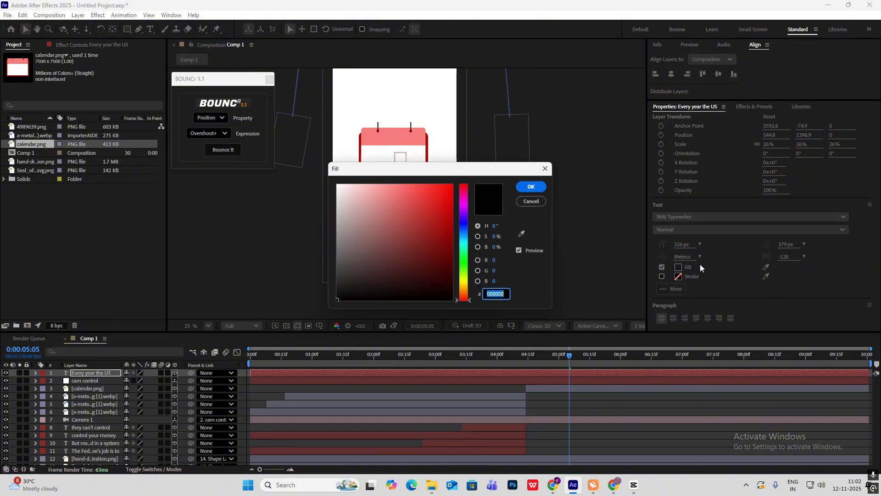
mouse_move(338, 288)
left_mouse_down()
mouse_move(337, 296)
mouse_move(336, 286)
left_mouse_up()
left_click(531, 187)
left_click(595, 158)
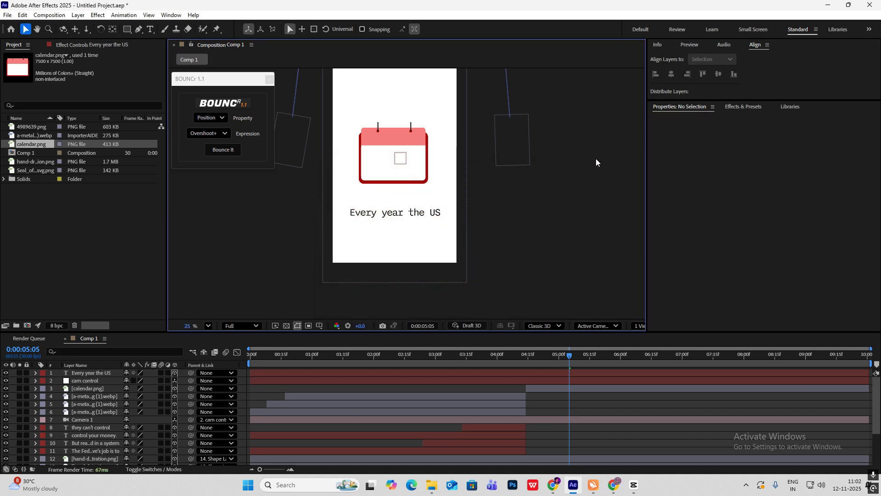
left_click(102, 371)
key("ctrl+d")
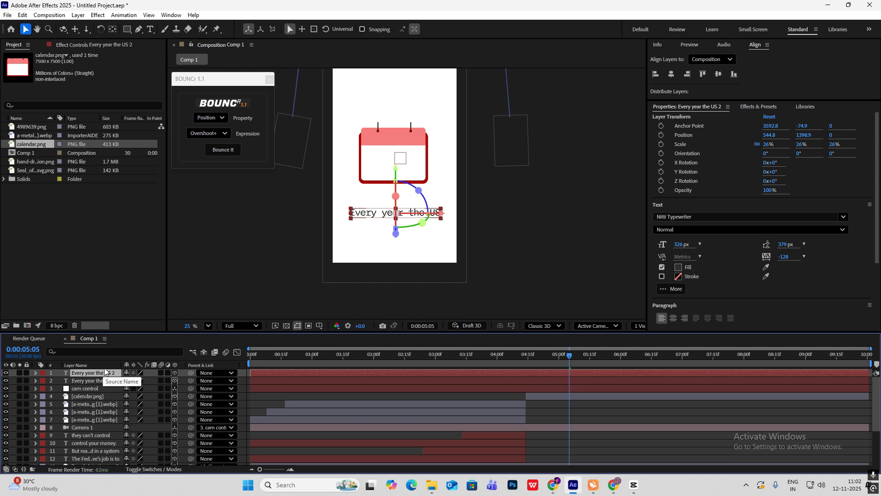
- Add an Opacity text animator to "Every year the US 2" and set the animator's opacity to 1%
right_click(92, 373)
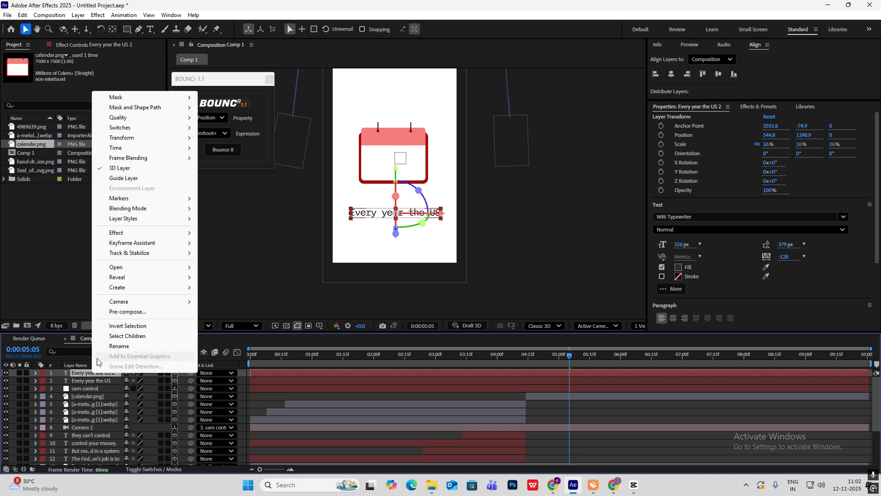
left_click(35, 372)
left_click(181, 381)
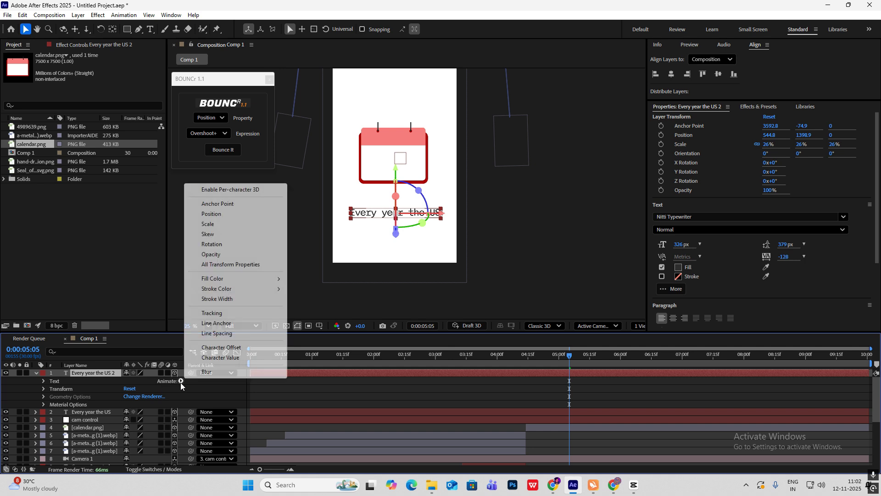
left_click(227, 254)
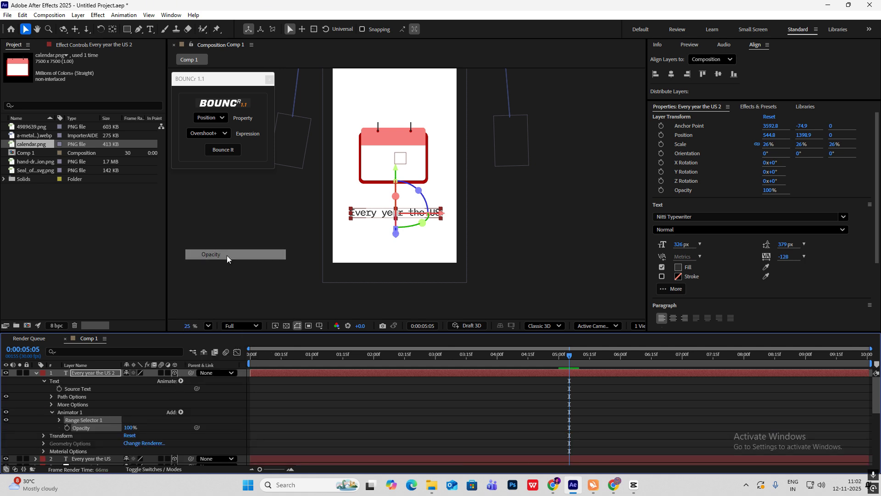
left_click_drag(129, 381, 2, 380)
left_click(60, 372)
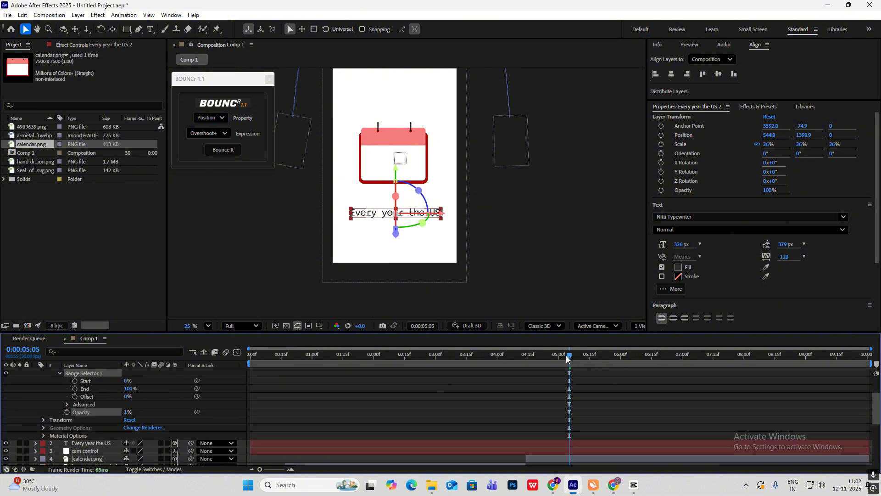
- Set the range selector's Start to 100%, keyframe End at 0% at 0:00:04:26, and add a raised End keyframe at 0:00:06:01
left_click_drag(568, 358, 548, 354)
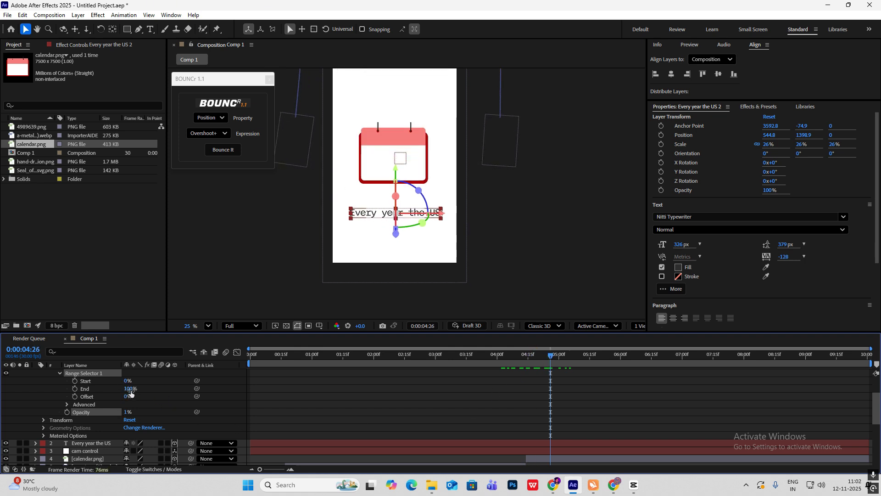
left_click_drag(131, 390, 173, 385)
left_click(76, 389)
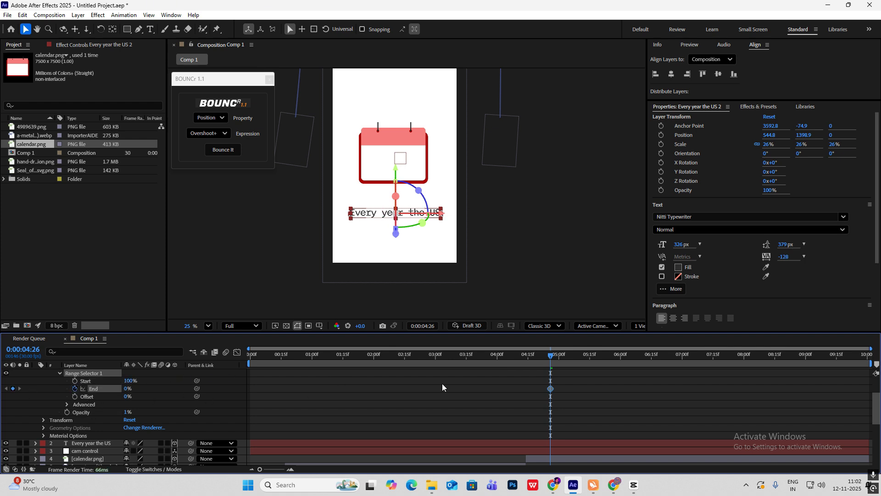
left_click_drag(551, 361, 622, 363)
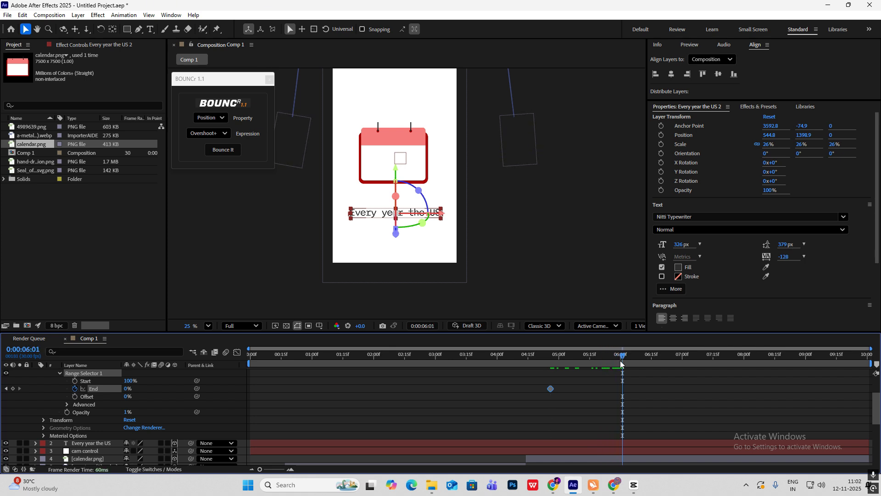
left_click_drag(127, 391, 173, 391)
left_click_drag(608, 356, 549, 356)
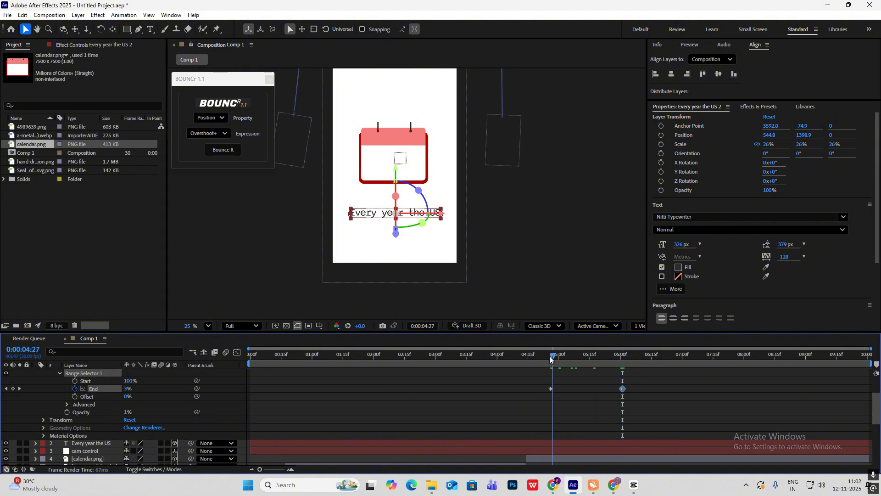
- Apply Easy Ease to both End keyframes and adjust their speed curve in the Graph Editor
left_click_drag(656, 383, 508, 401)
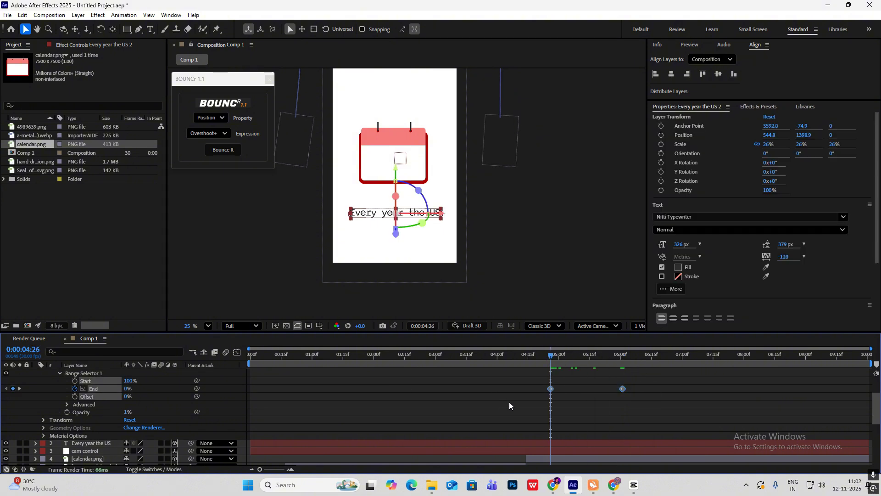
key("F9")
left_click(238, 353)
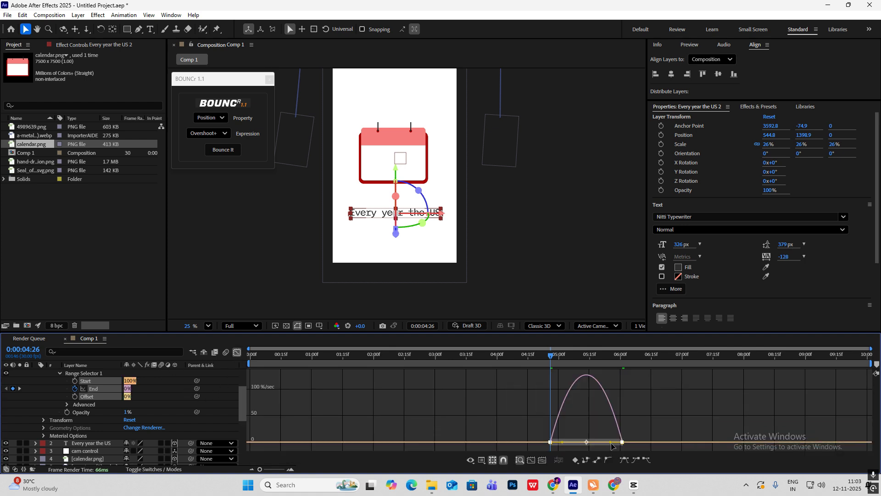
left_click_drag(611, 444, 600, 443)
left_click(237, 352)
- Base the range selector of "Every year the US 2" on Words in its advanced settings
scroll(123, 396, "down", 1)
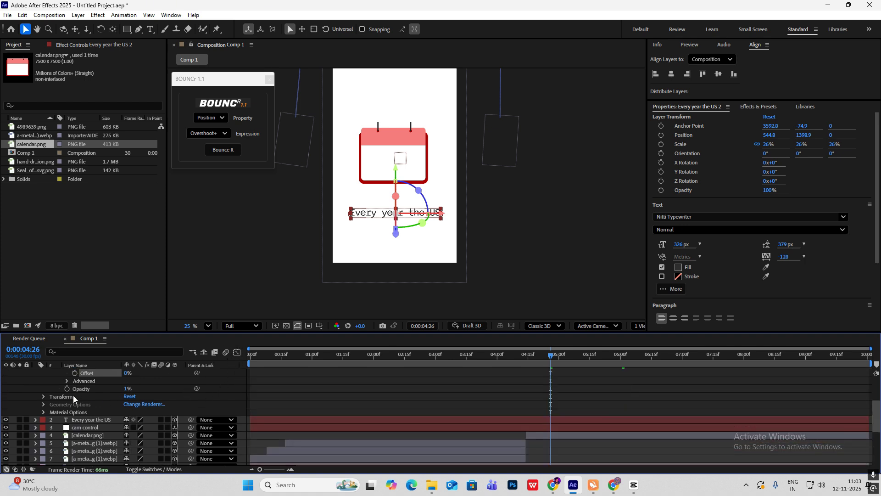
left_click(67, 382)
left_click(131, 396)
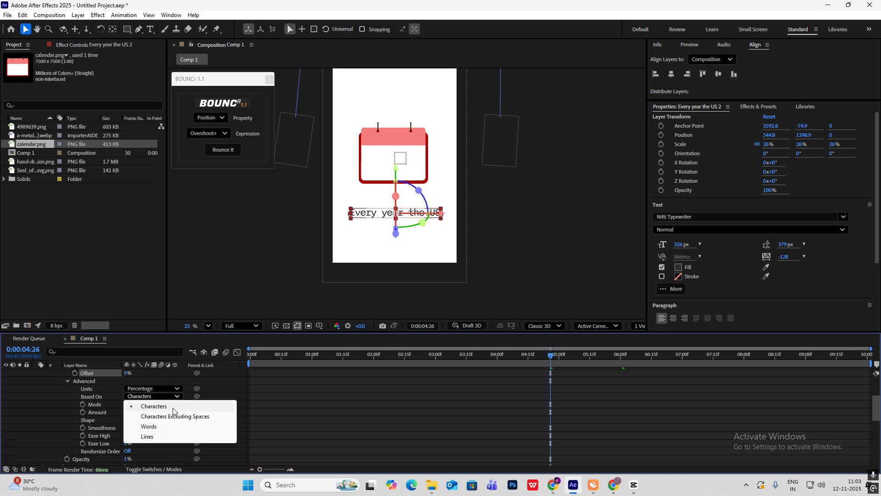
left_click(154, 426)
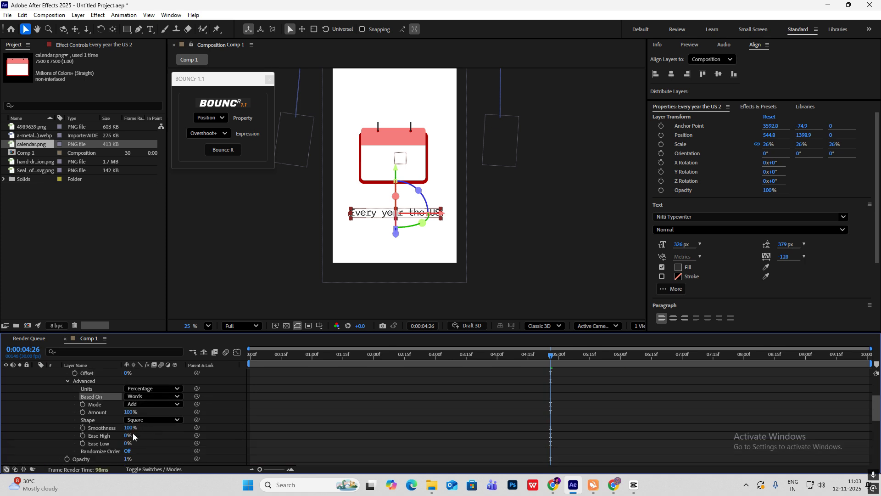
left_click(68, 381)
- Change the fill colour of the "Every year the US 2" caption to pure black, 000000
scroll(90, 394, "up", 3)
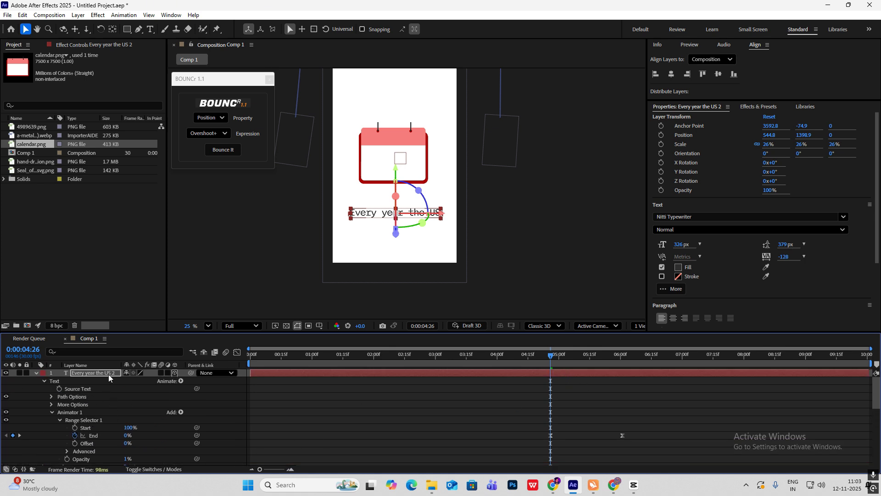
scroll(74, 384, "down", 4)
scroll(74, 384, "up", 4)
scroll(92, 378, "down", 5)
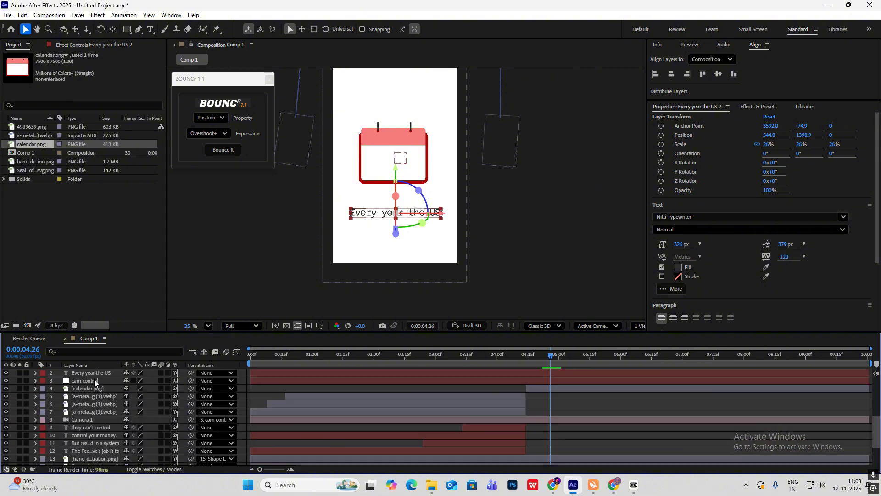
scroll(94, 379, "up", 5)
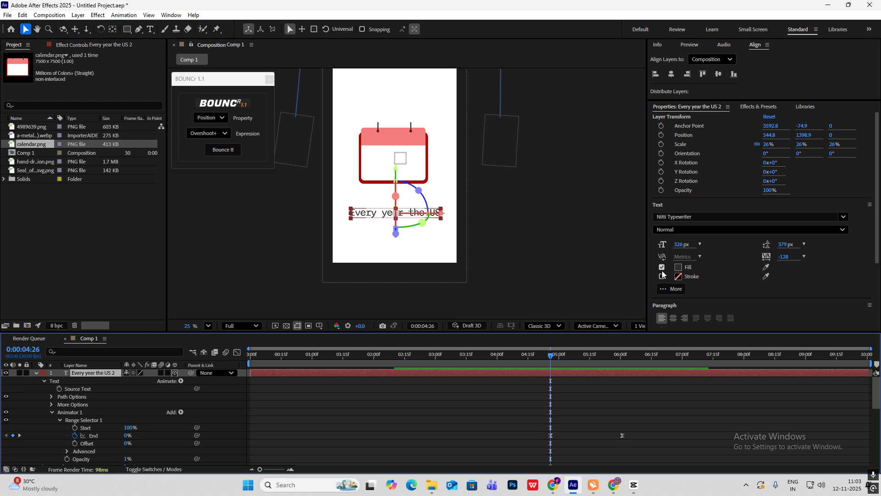
left_click(678, 267)
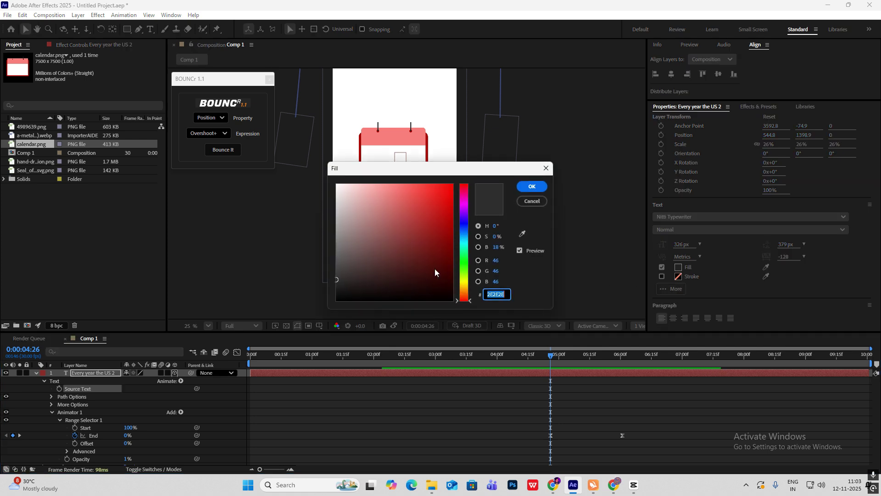
left_click(531, 186)
left_click(570, 182)
- Reduce the opacity of the lower "Every year the US" caption layer to 48%
left_click_drag(550, 356, 523, 356)
key("alt+Tab")
key("alt+Tab")
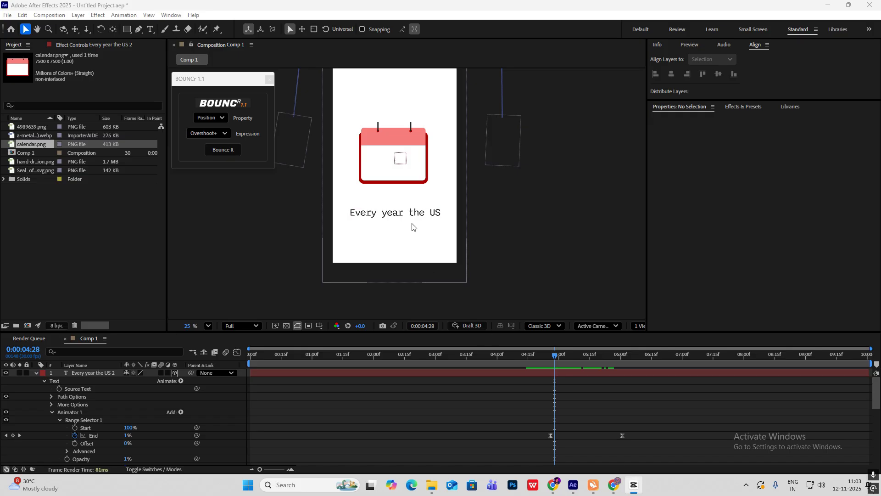
left_click(38, 373)
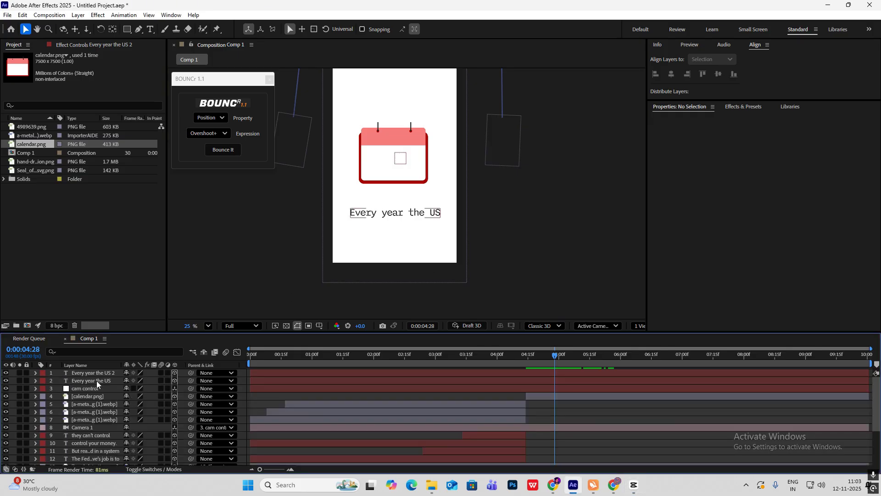
left_click(97, 381)
key("t")
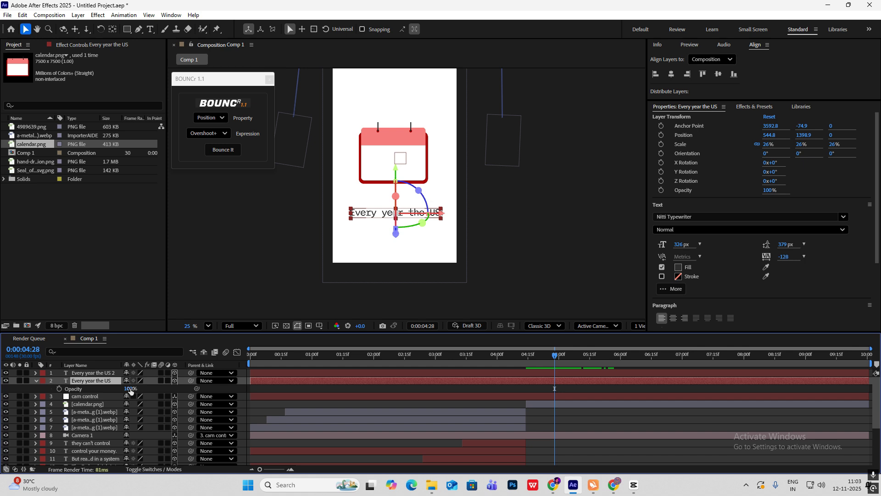
left_click_drag(130, 390, 113, 389)
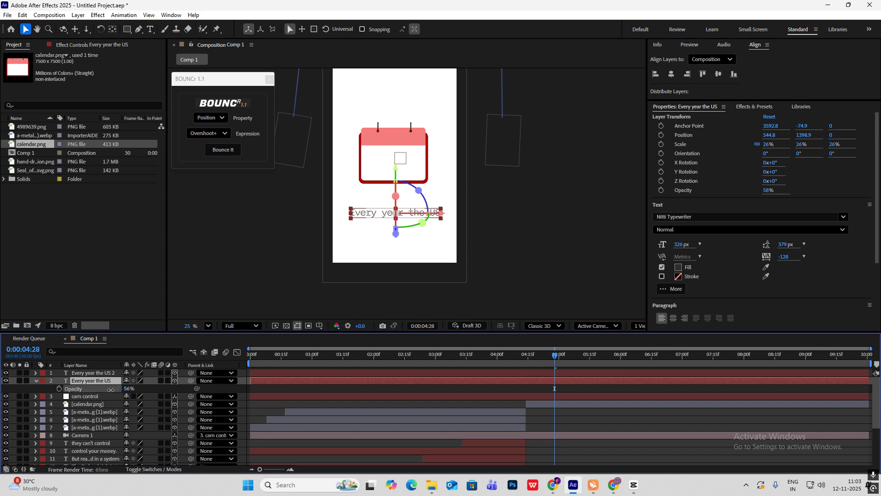
left_click(536, 233)
- Preview the word-by-word caption reveal from 0:00:04:05 in the calendar scene
left_click_drag(554, 354, 507, 354)
key("space")
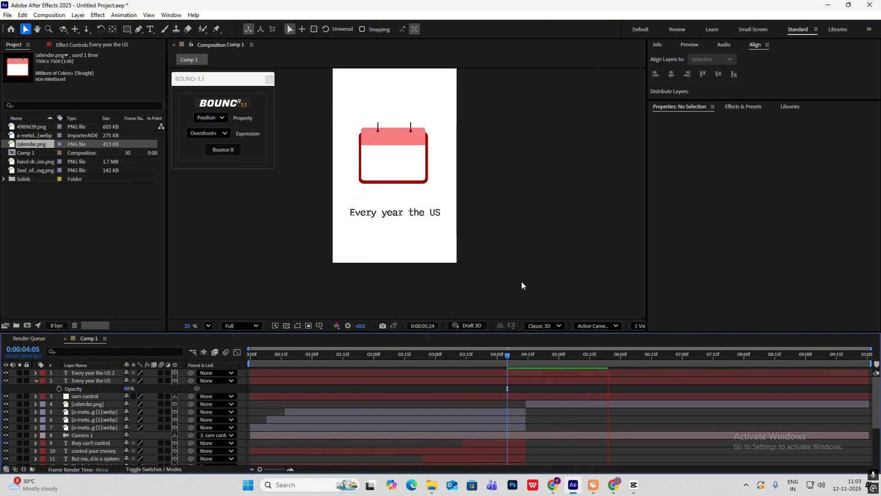
key("space")
mouse_move(604, 366)
left_mouse_down()
mouse_move(535, 357)
mouse_move(607, 360)
mouse_move(548, 354)
mouse_move(594, 357)
left_mouse_up()
scroll(442, 198, "down", 1)
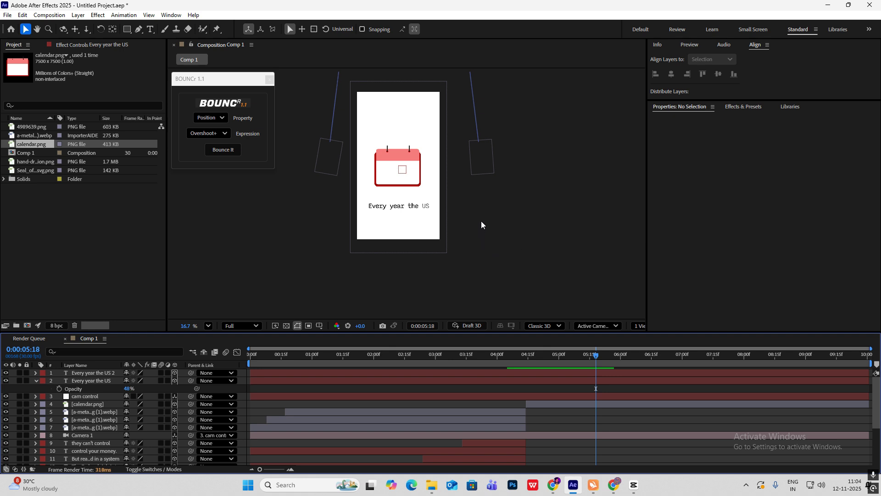
left_click_drag(597, 357, 557, 356)
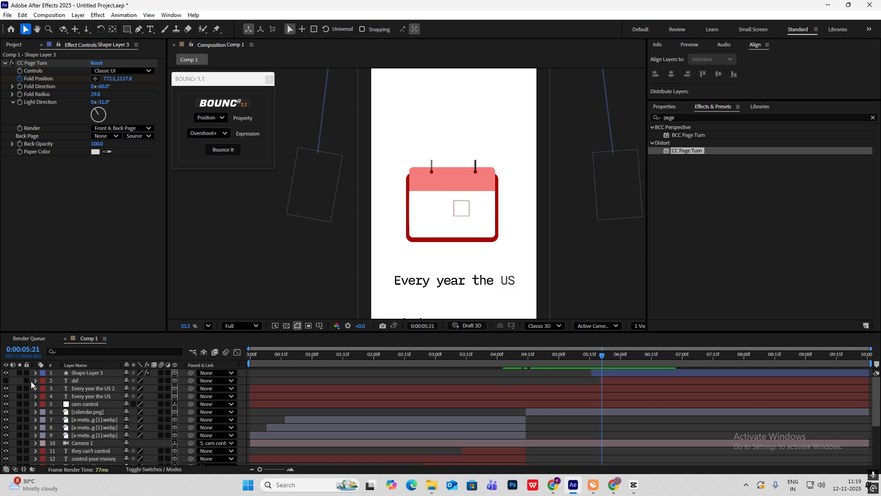
- Make the "dsf" text layer visible and move it above Shape Layer 3 in the layer stack
left_click(5, 381)
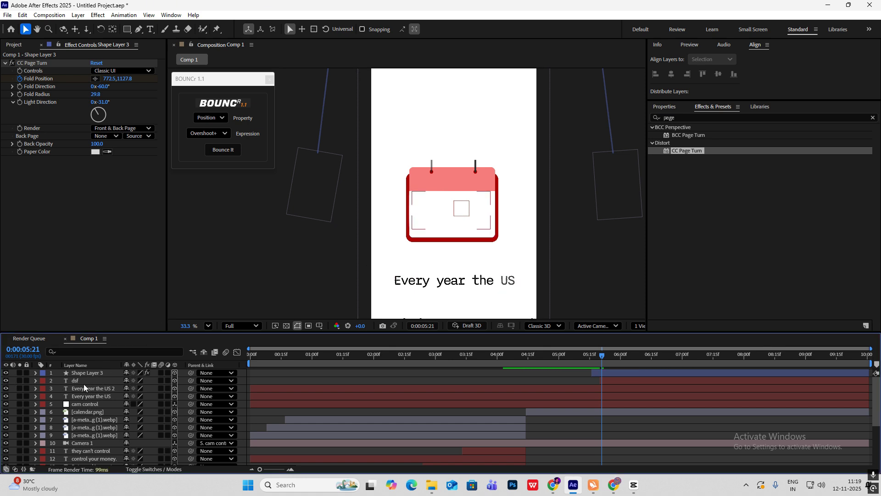
left_click_drag(84, 383, 85, 372)
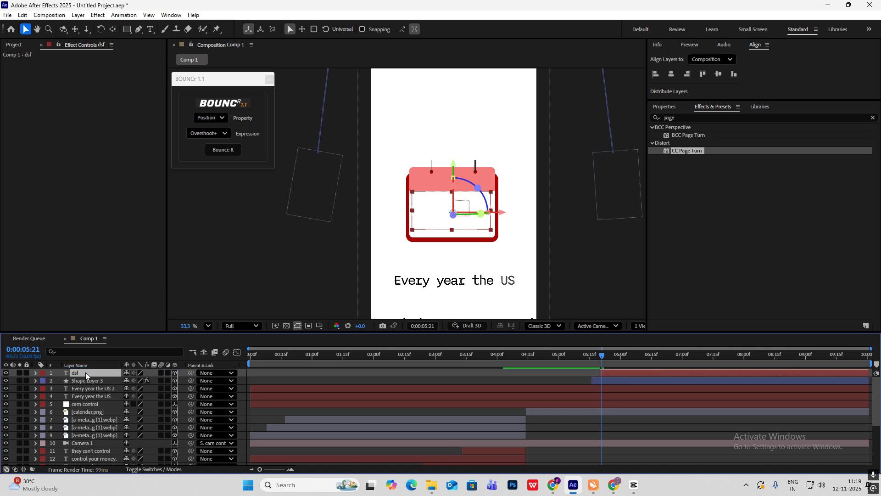
left_click_drag(452, 212, 474, 221)
- Shift Shape Layer 3 slightly down and centre the "dsf" text over the calendar's white page
left_click(90, 381)
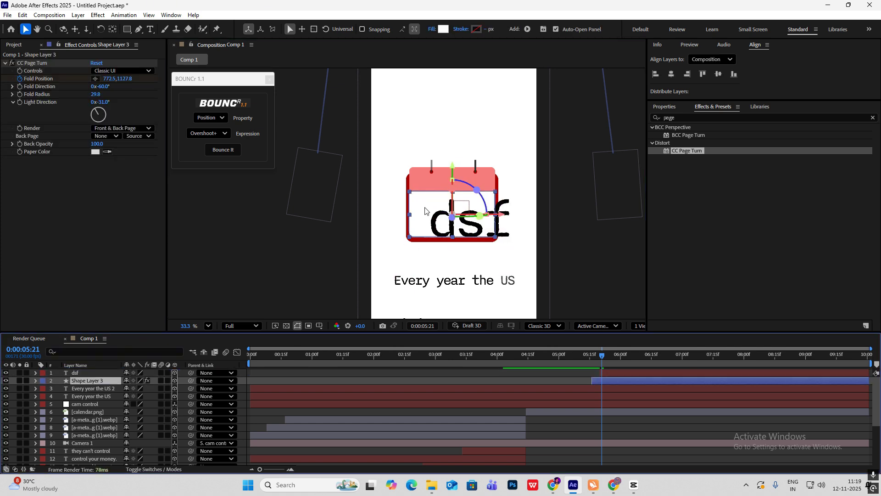
scroll(445, 226, "up", 1)
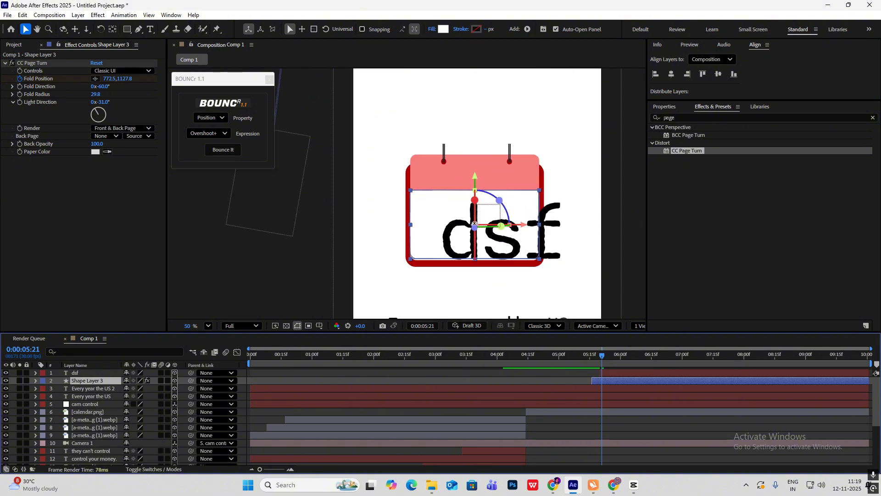
mouse_move(477, 223)
left_mouse_down()
mouse_move(460, 220)
mouse_move(477, 228)
left_mouse_up()
left_click(78, 373)
left_click(581, 224)
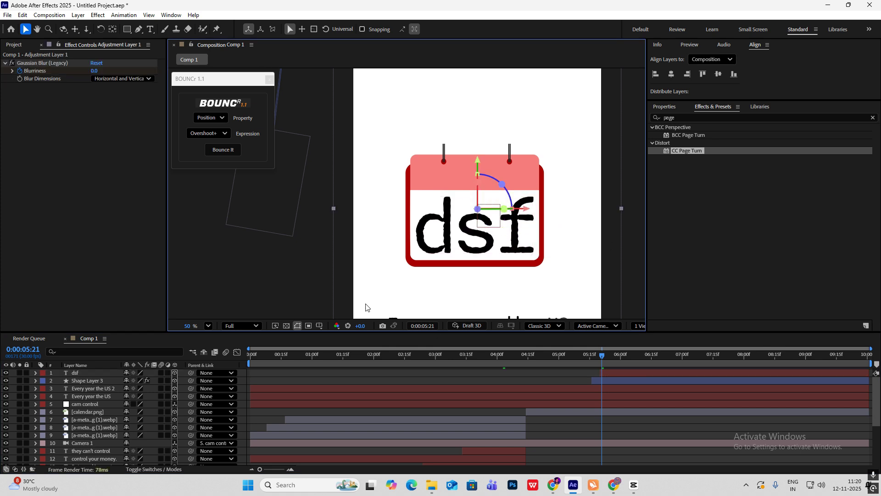
- Switch to CapCut and examine the calendar page turn in the reference video, then return to After Effects
left_click(633, 484)
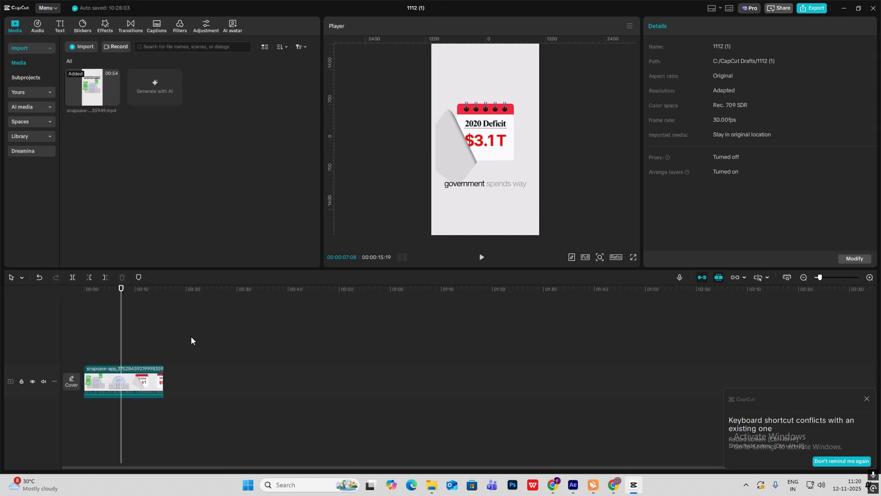
left_click_drag(121, 358, 123, 358)
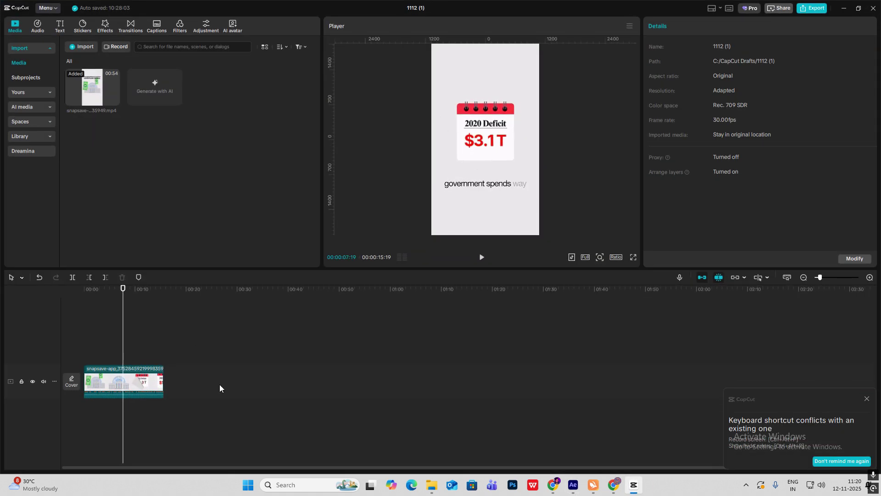
left_click(639, 487)
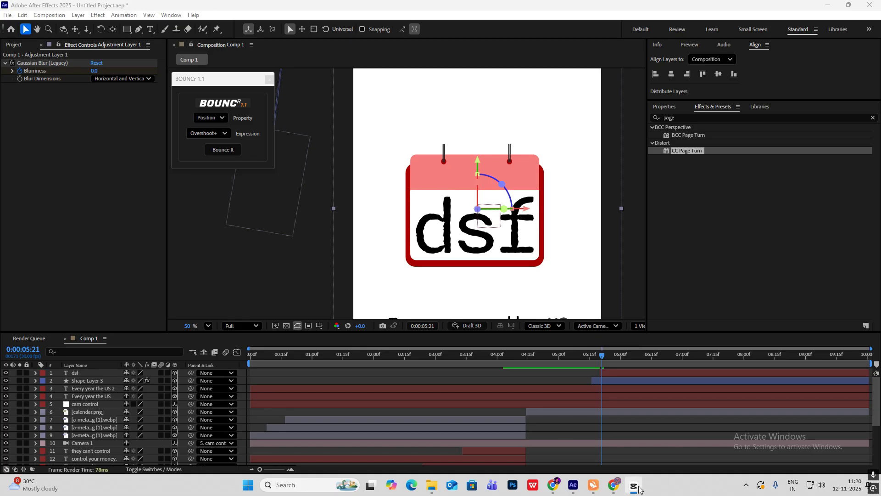
- Pre-compose the "dsf" text and Shape Layer 3 into a composition named "page 1" and make the resulting layer 3D
left_click(82, 380)
left_click(87, 373, "ctrl")
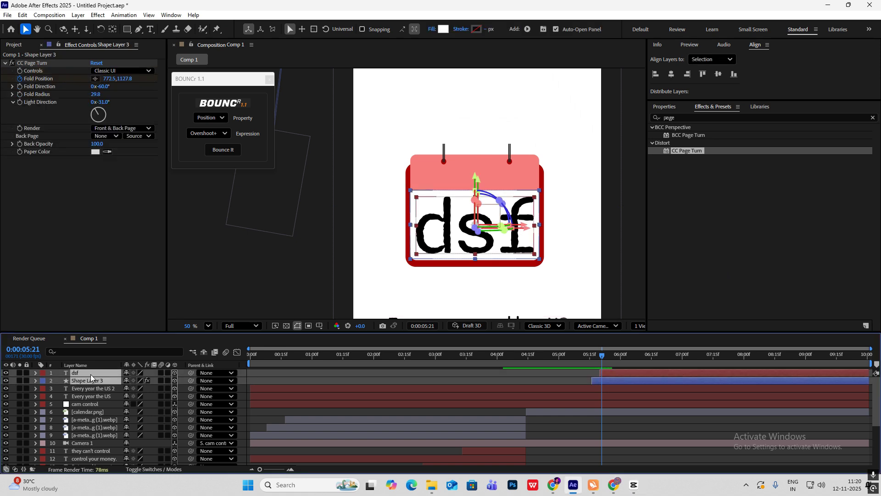
key("ctrl+shift+c")
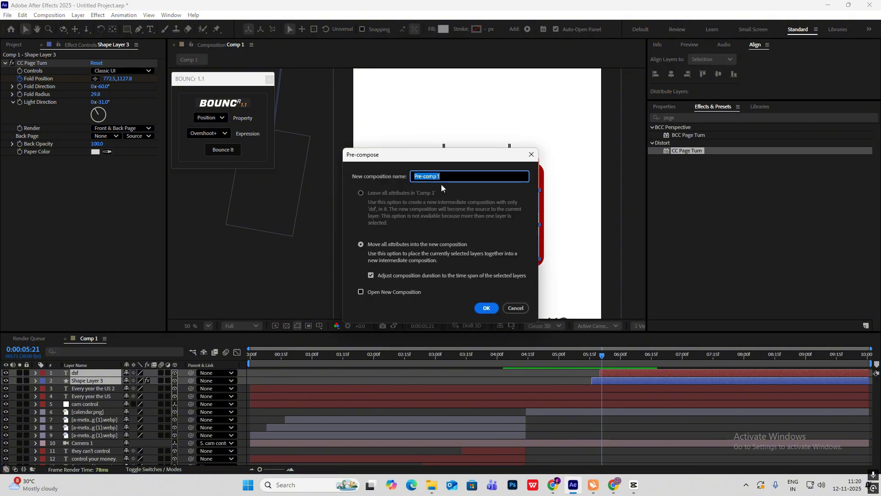
type("page")
left_click(487, 308)
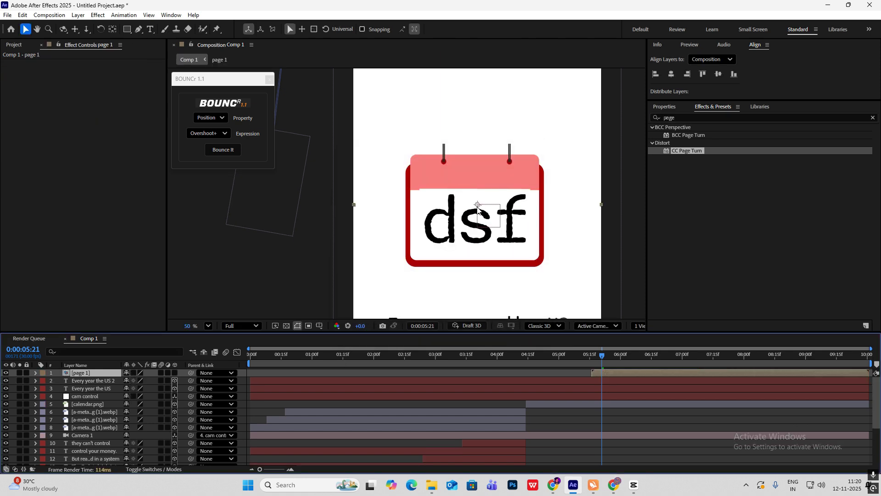
left_click(175, 372)
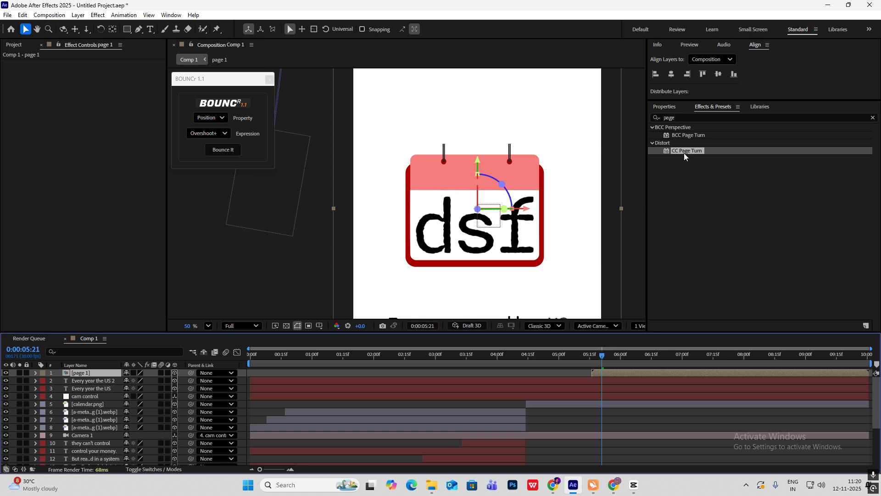
- Apply CC Page Turn to the page 1 layer with Classic UI controls, fold radius 38.6, back opacity 100 and the fold moved onto the page
left_click_drag(686, 150, 103, 373)
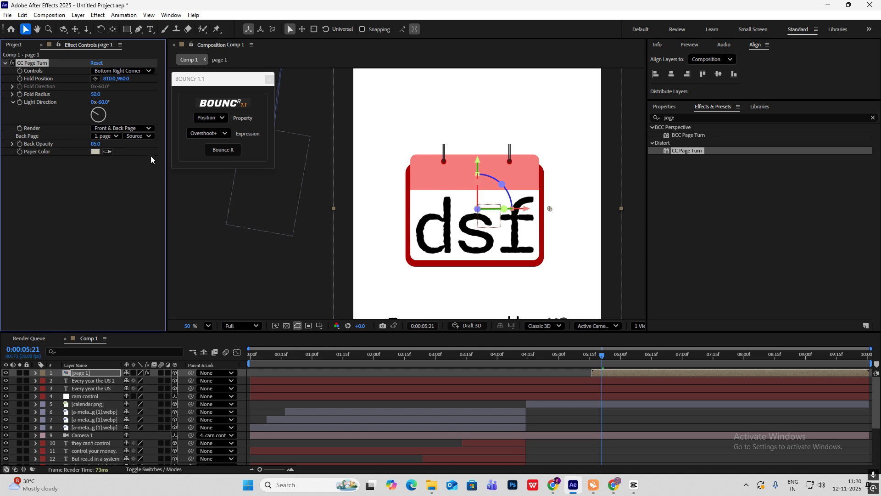
left_click(143, 72)
left_click(120, 79)
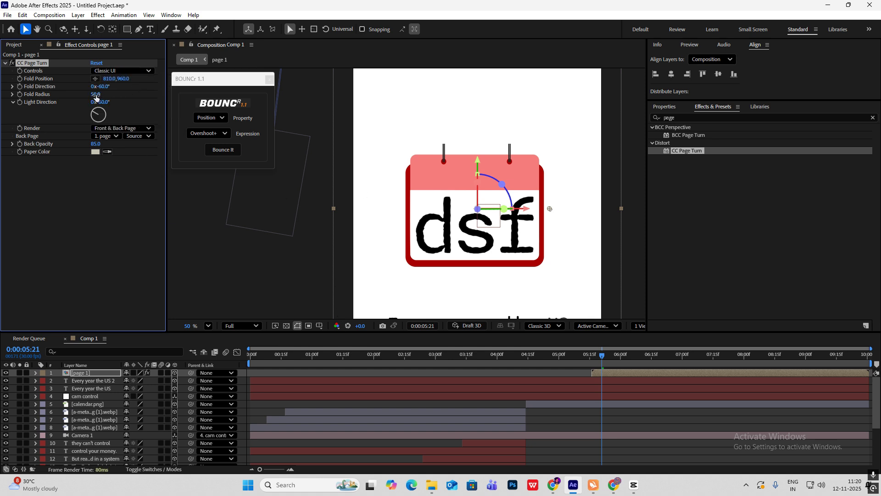
left_click_drag(65, 98, 47, 98)
left_click(216, 149)
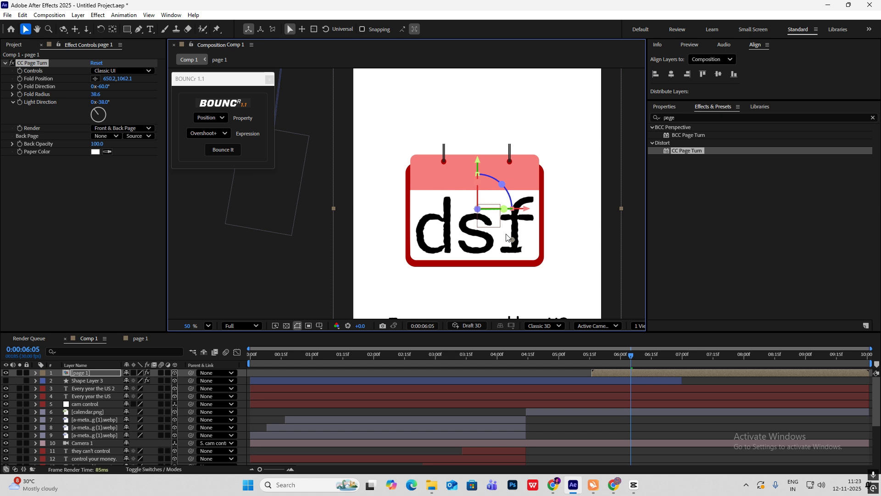
left_click_drag(507, 237, 483, 226)
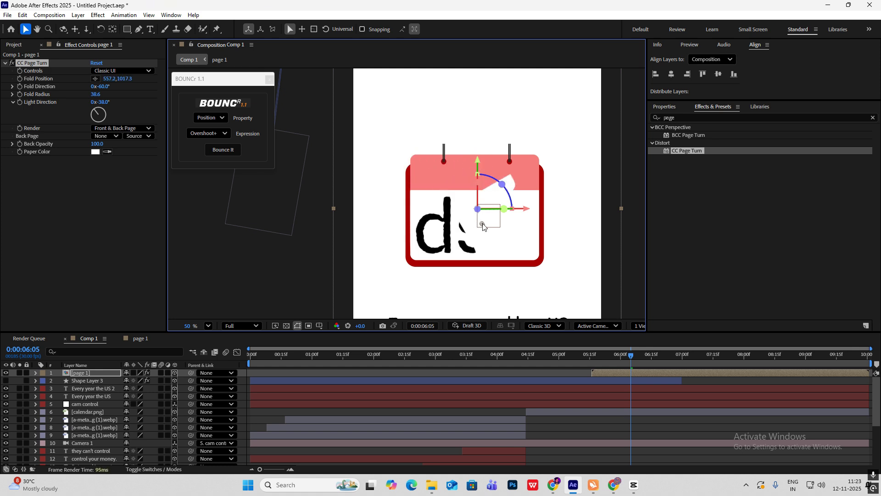
- Set the CC Page Turn paper color to light grey E4E4E4
left_click(95, 152)
left_click_drag(338, 193, 336, 196)
left_click(522, 189)
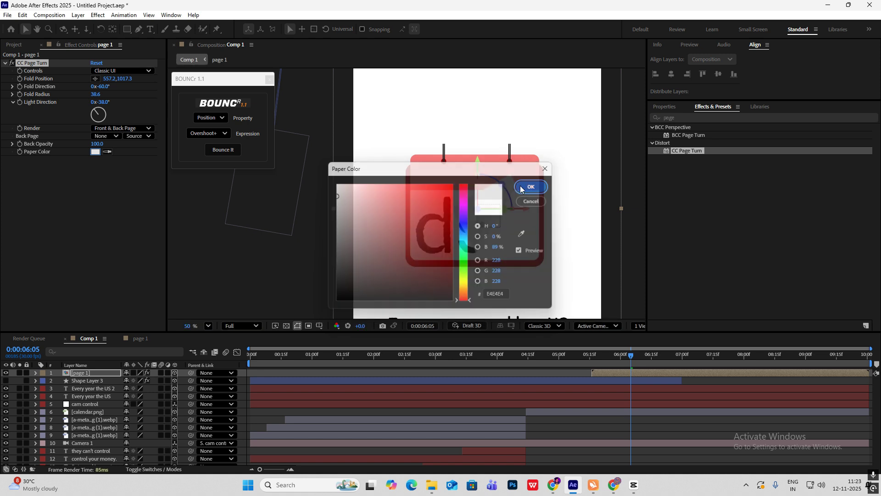
- Keyframe Fold Position from the page's lower-right corner at 720.7, 1112.0 to -29.8, 690.2 at 0:00:06:13, turning the page completely
left_click_drag(481, 226, 526, 250)
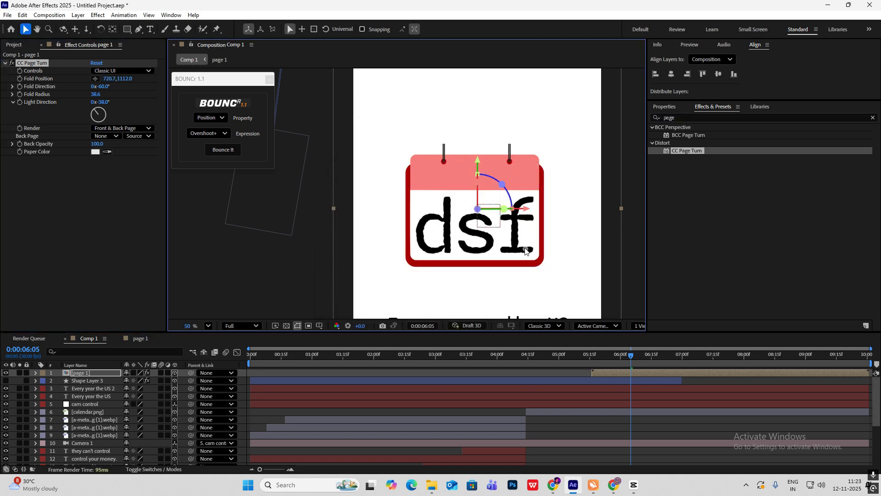
left_click_drag(627, 356, 648, 356)
left_click(20, 78)
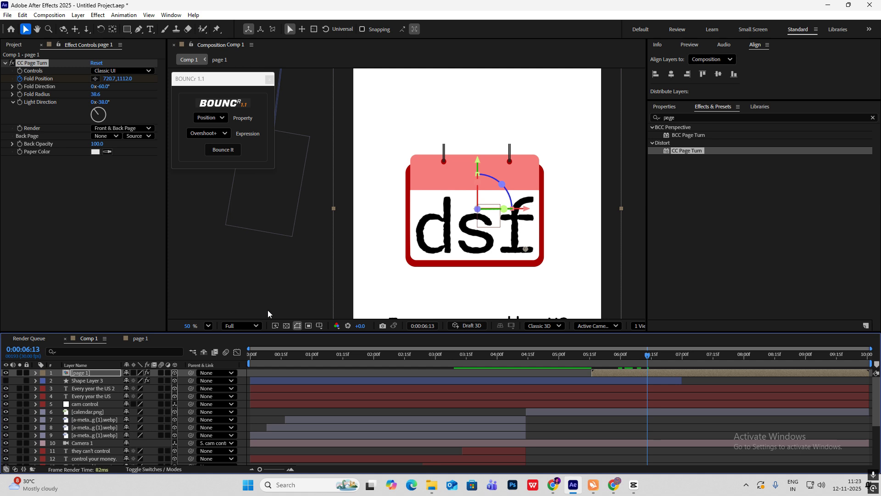
key("u")
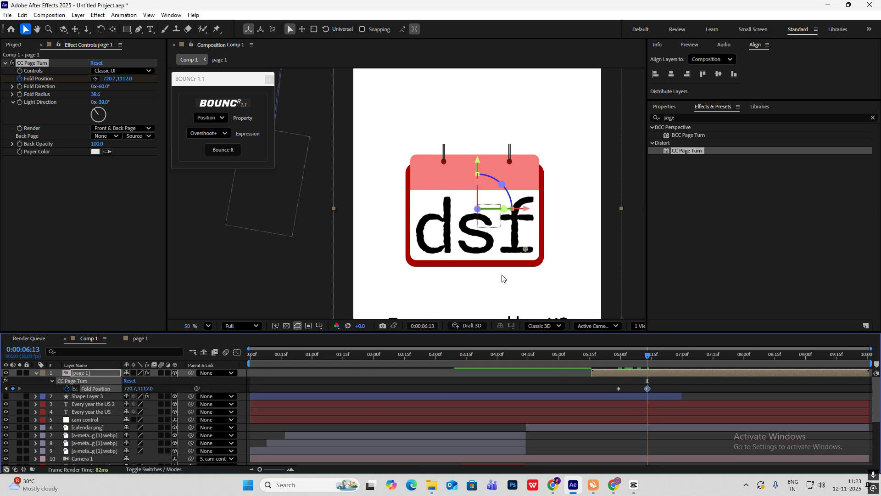
left_click_drag(523, 247, 325, 136)
- Preview the page 1 turn from about 0:00:06:00 and scrub through the fold frame by frame
left_click_drag(648, 355, 619, 355)
key("space")
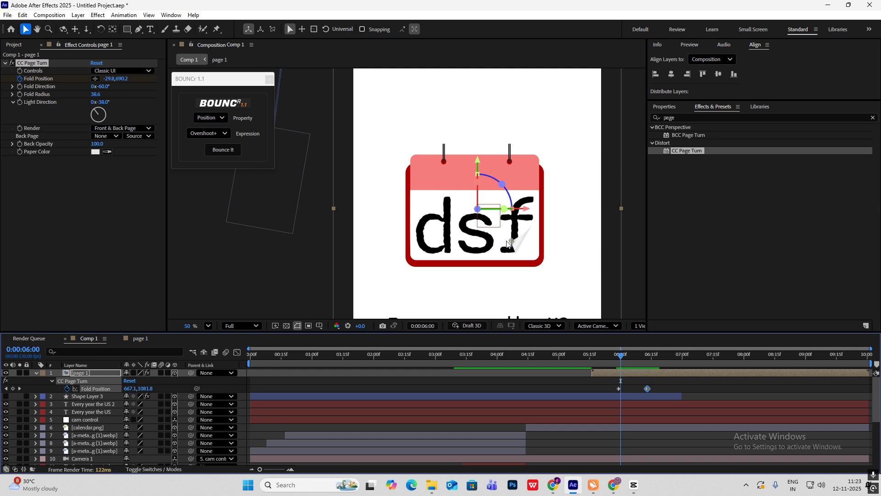
mouse_move(623, 357)
left_mouse_down()
mouse_move(645, 363)
mouse_move(629, 363)
left_mouse_up()
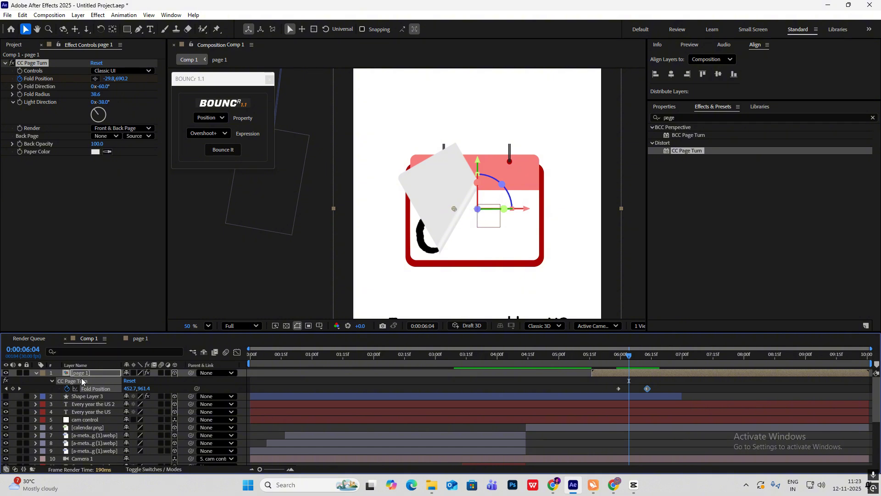
left_click_drag(633, 362, 639, 362)
- Switch to CapCut and examine the calendar page in the reference video around 00:00:07:14
left_click(634, 485)
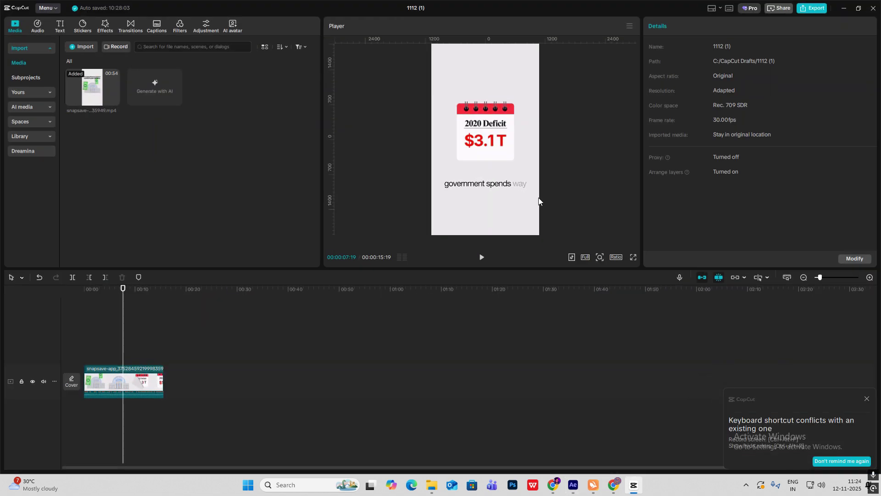
mouse_move(122, 343)
left_mouse_down()
mouse_move(168, 348)
mouse_move(122, 347)
left_mouse_up()
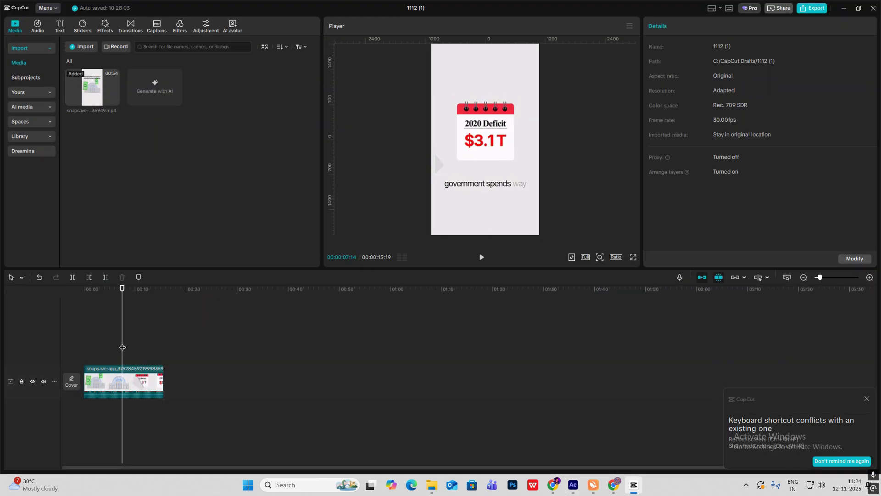